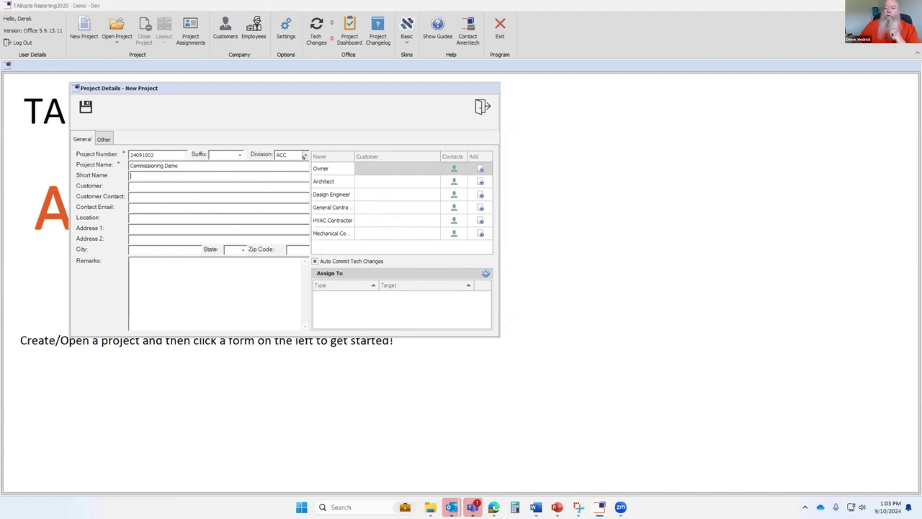
# Set the new project's division to Cx.
pyautogui.click(304, 155)
pyautogui.click(292, 193)
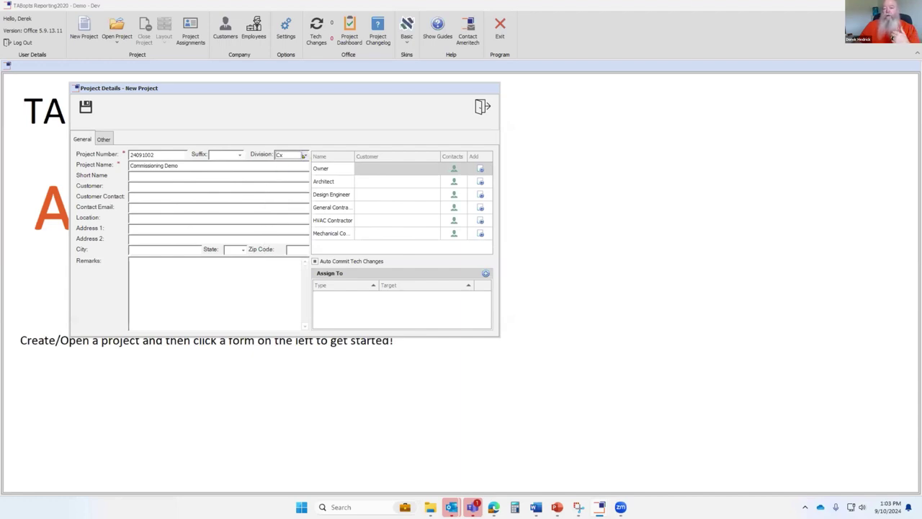
pyautogui.click(303, 155)
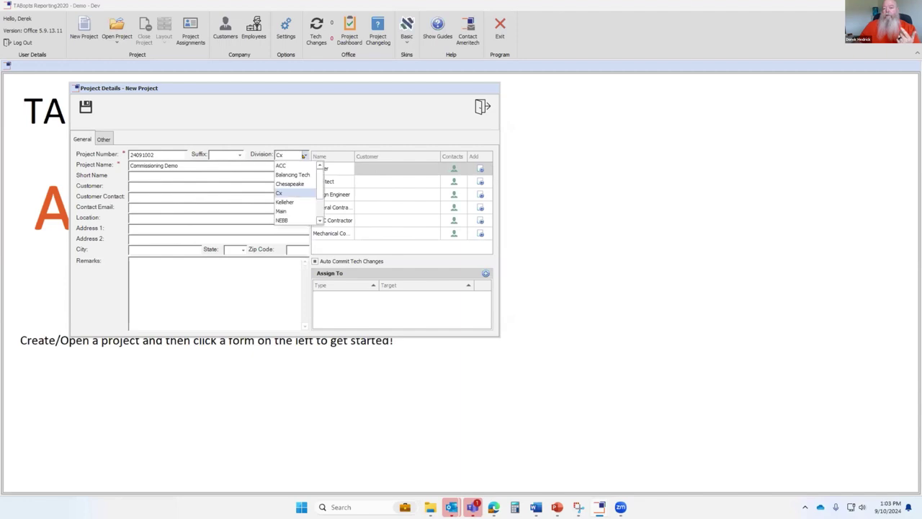
pyautogui.click(304, 155)
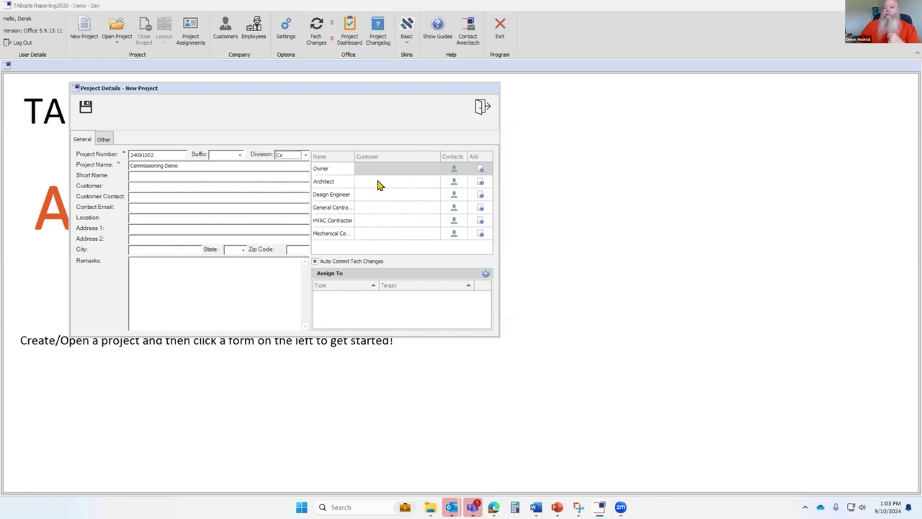
# Assign McKenney's as the project's mechanical contractor and save its listed contact as selected for that role.
pyautogui.click(386, 235)
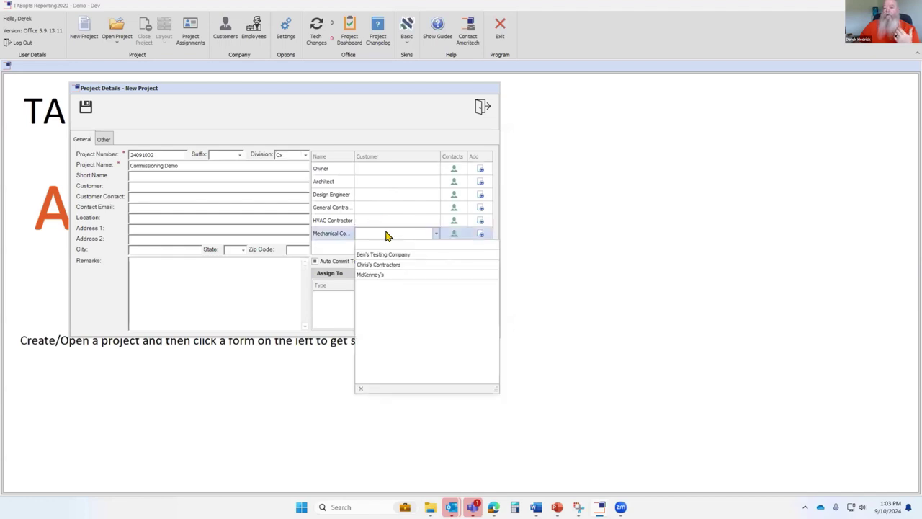
pyautogui.click(384, 275)
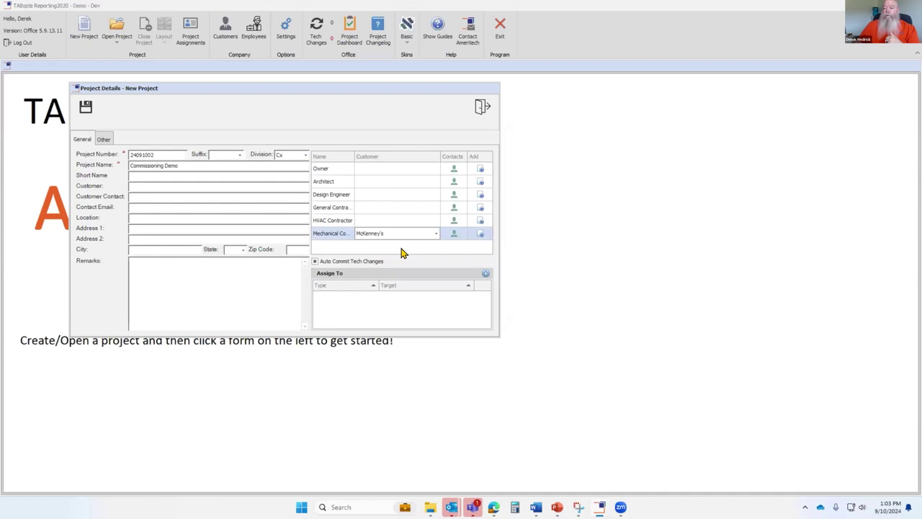
pyautogui.click(454, 233)
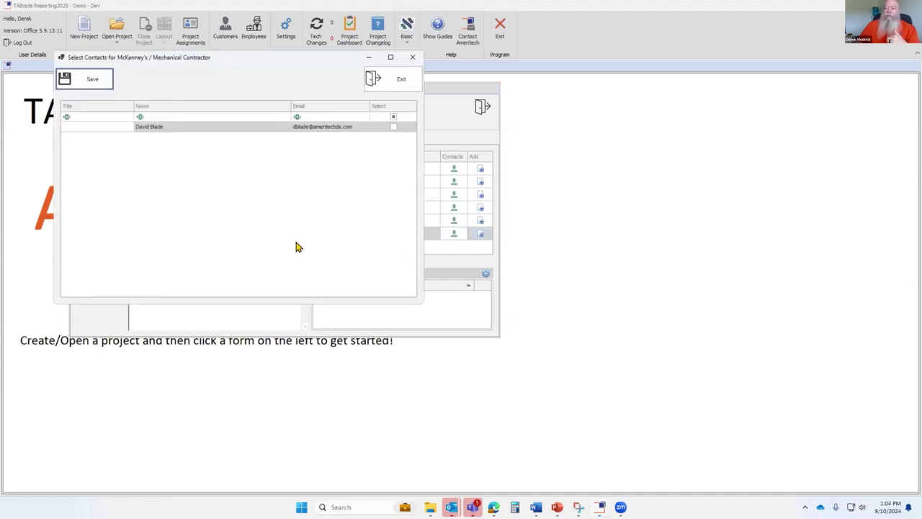
pyautogui.click(393, 127)
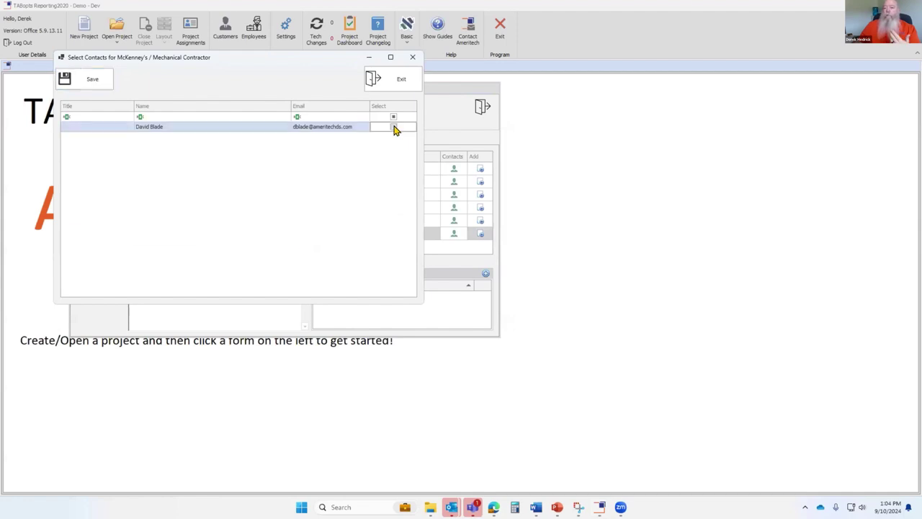
pyautogui.click(87, 81)
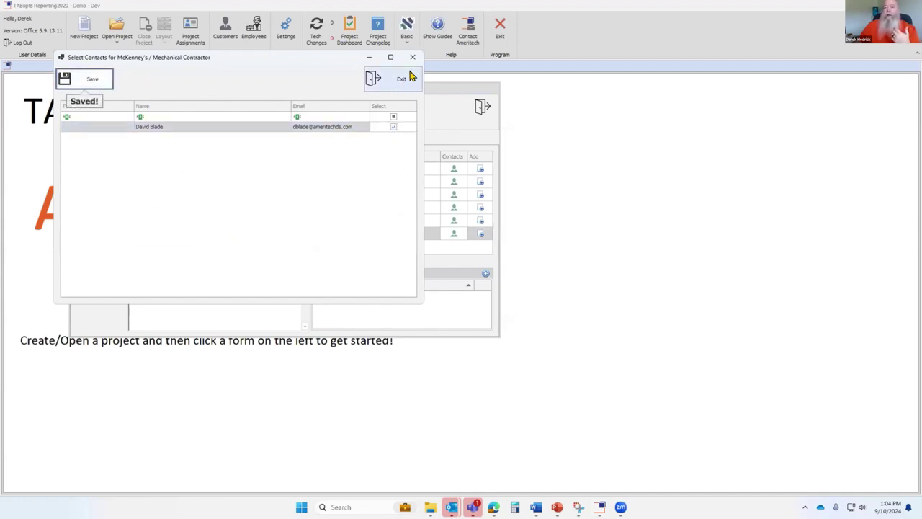
pyautogui.click(411, 76)
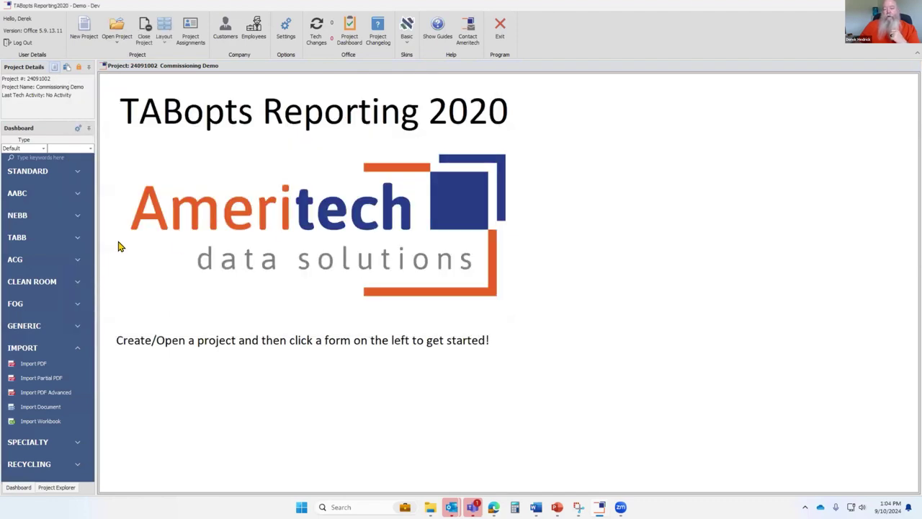
# Search the form dashboard for "comm" and add a generic Commissioning Sheet to the project.
pyautogui.click(60, 346)
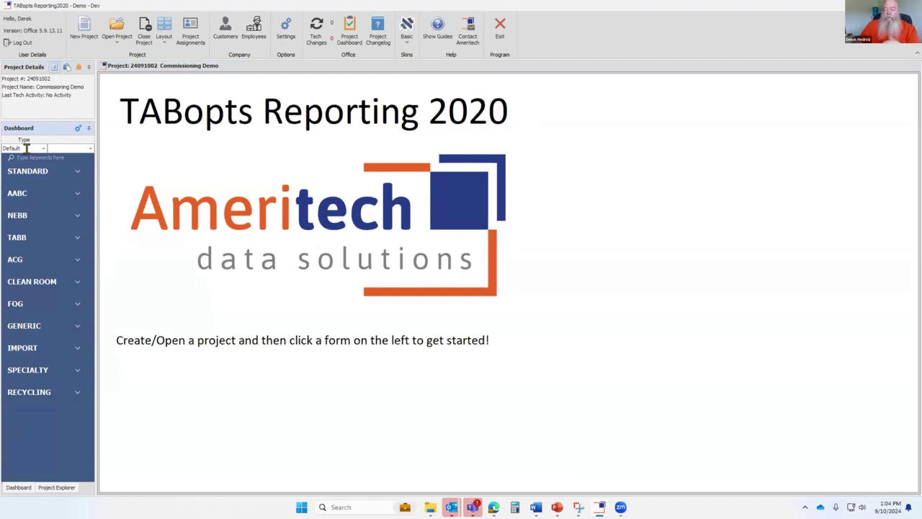
pyautogui.write('comm')
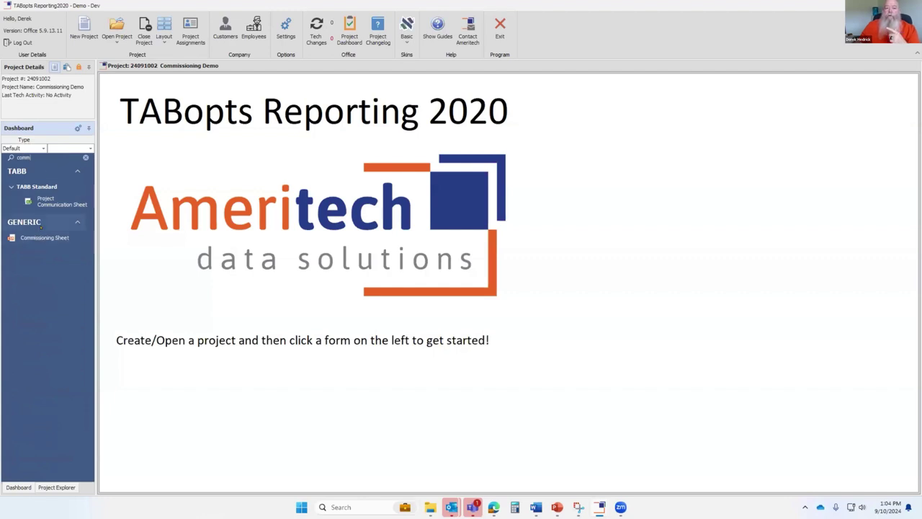
pyautogui.click(48, 223)
pyautogui.click(45, 238)
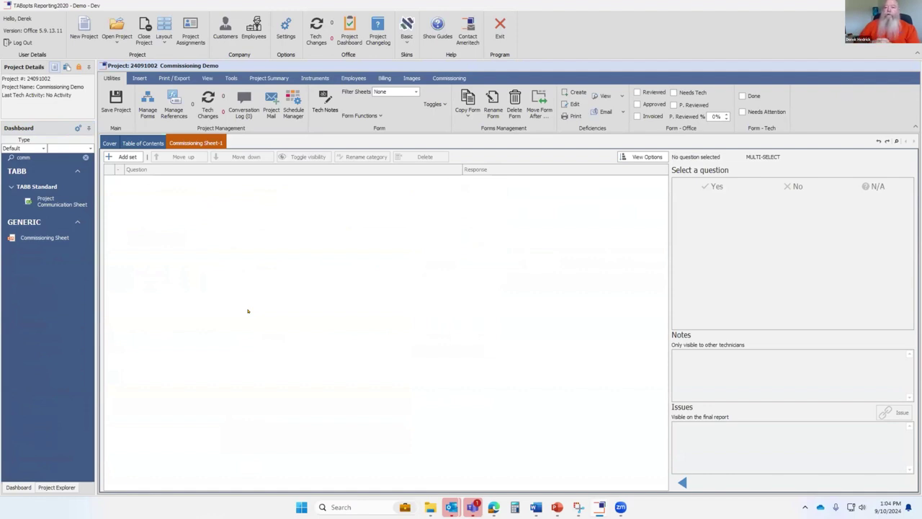
# Add the HVAC > Fan - Ceiling > ECM Controller question set to the commissioning sheet.
pyautogui.click(119, 156)
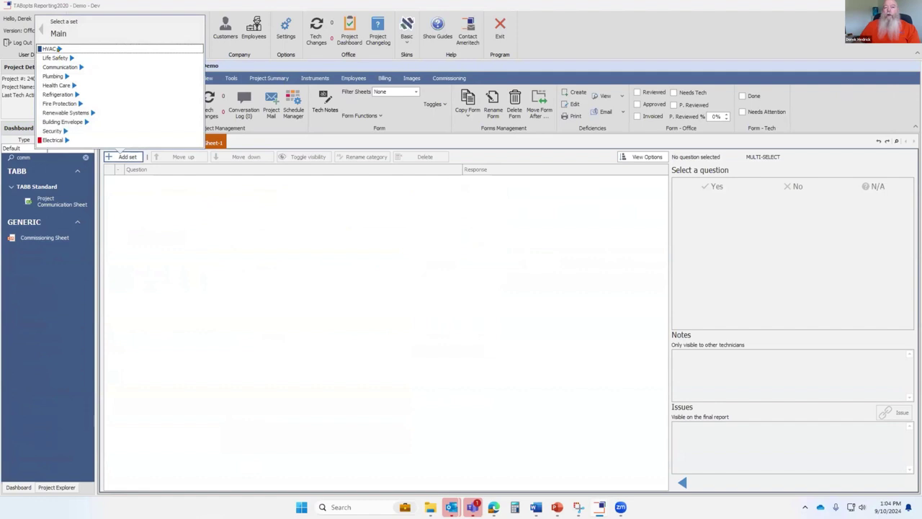
pyautogui.click(58, 49)
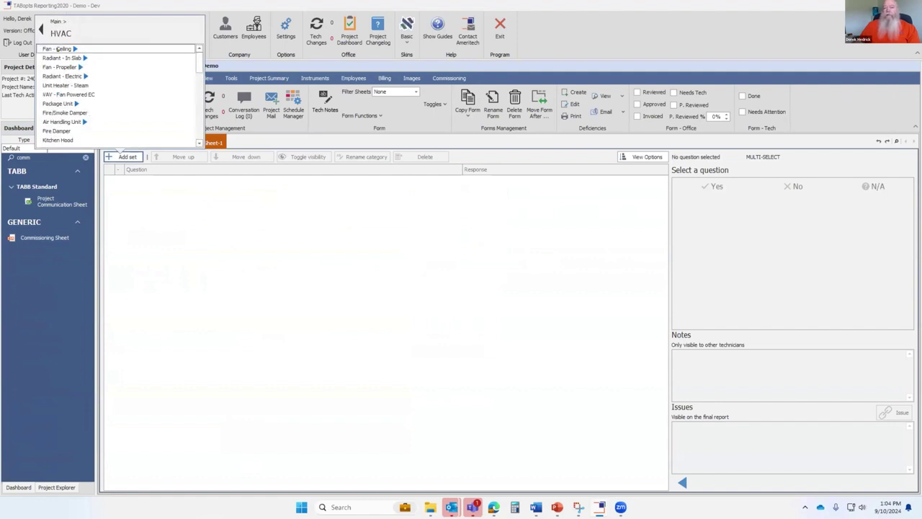
pyautogui.click(41, 28)
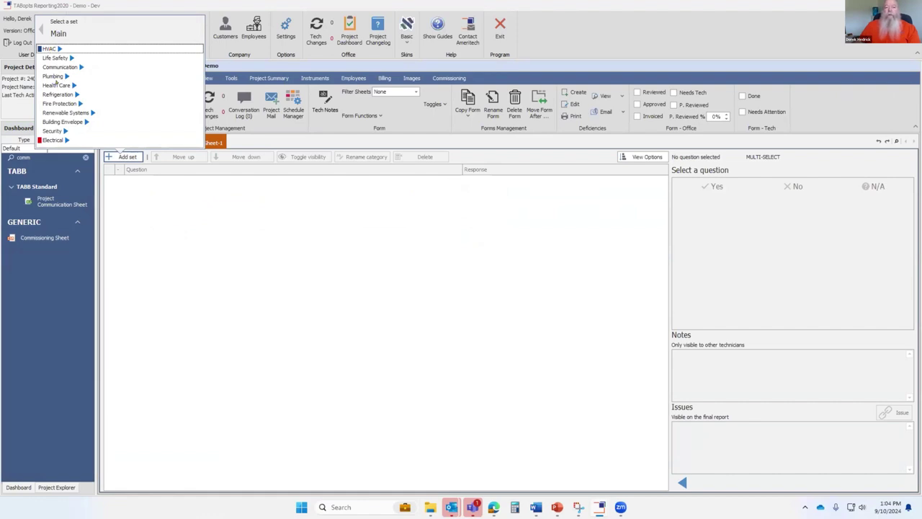
pyautogui.click(48, 48)
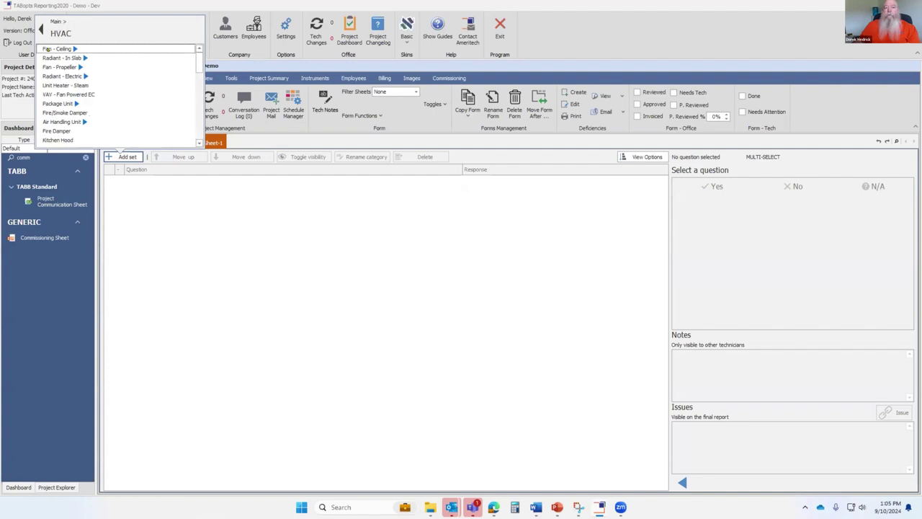
pyautogui.click(62, 49)
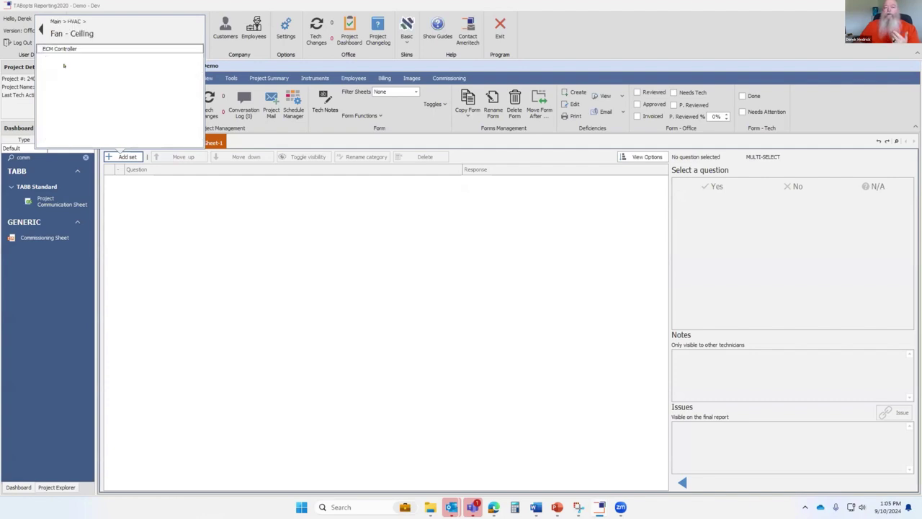
pyautogui.click(62, 49)
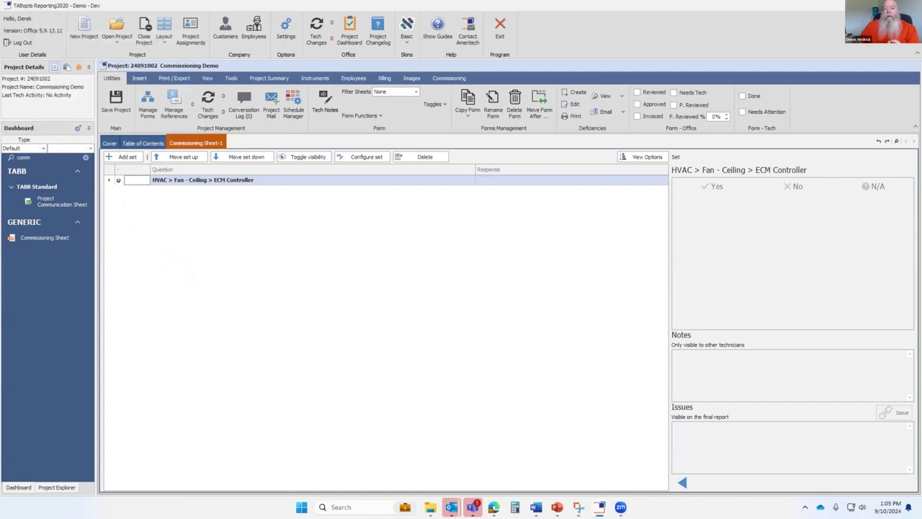
# Expand the ECM Controller set and its Installation - Mechanical category to examine the questions.
pyautogui.press('Right')
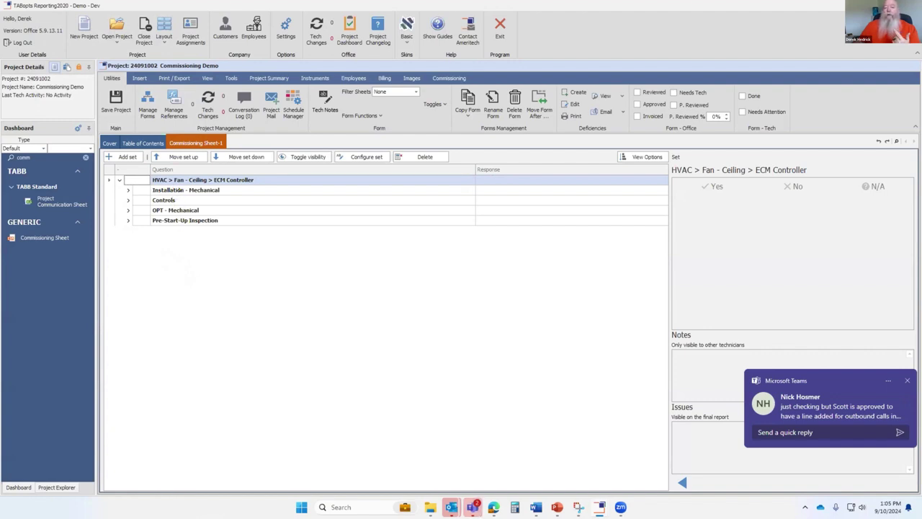
pyautogui.click(178, 190)
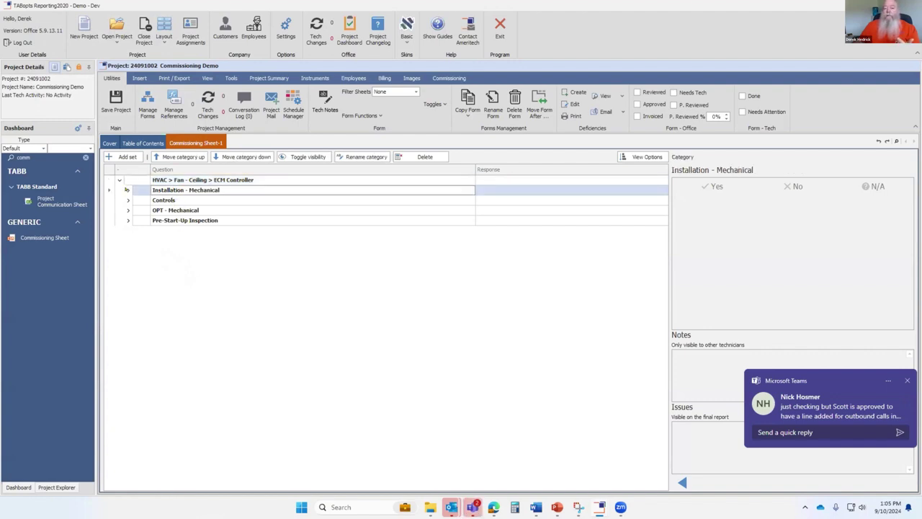
pyautogui.click(127, 190)
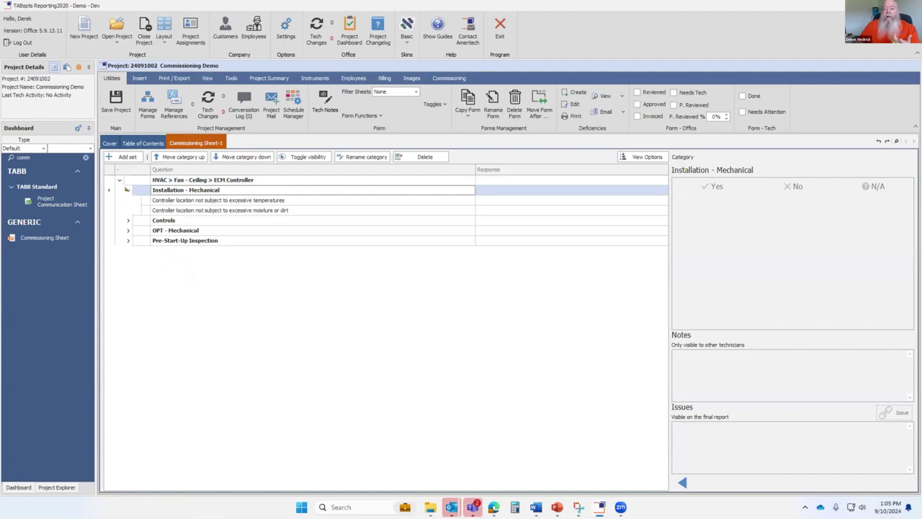
pyautogui.click(185, 200)
pyautogui.click(186, 210)
pyautogui.click(186, 201)
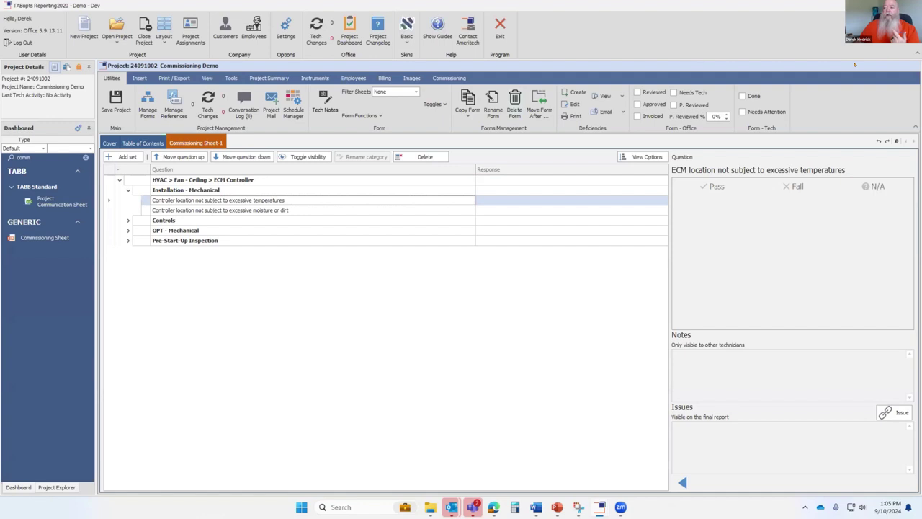
pyautogui.click(188, 219)
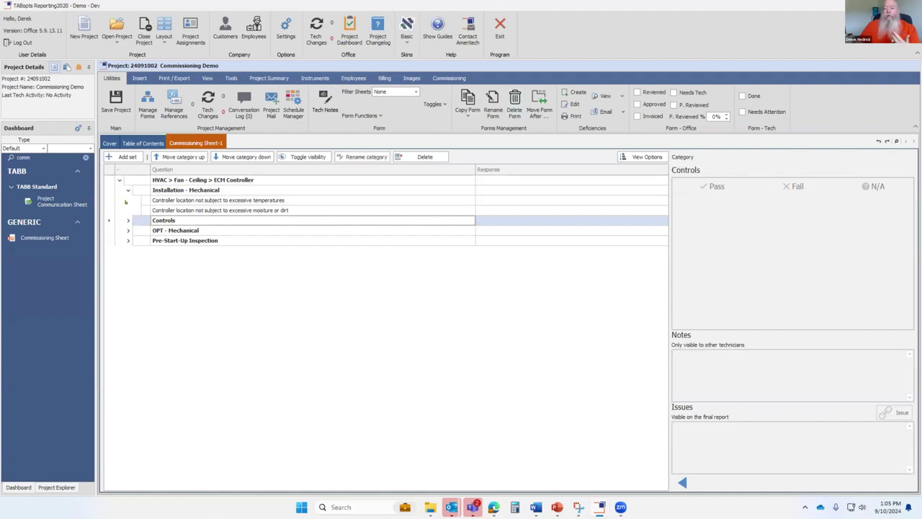
# Fully expand and fully collapse the ECM Controller set, leaving only its category level open.
pyautogui.rightClick(133, 181)
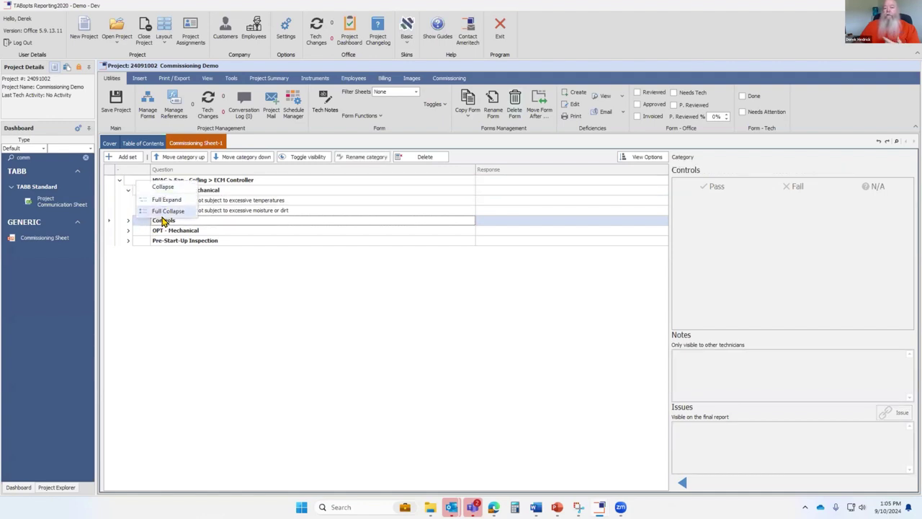
pyautogui.click(165, 204)
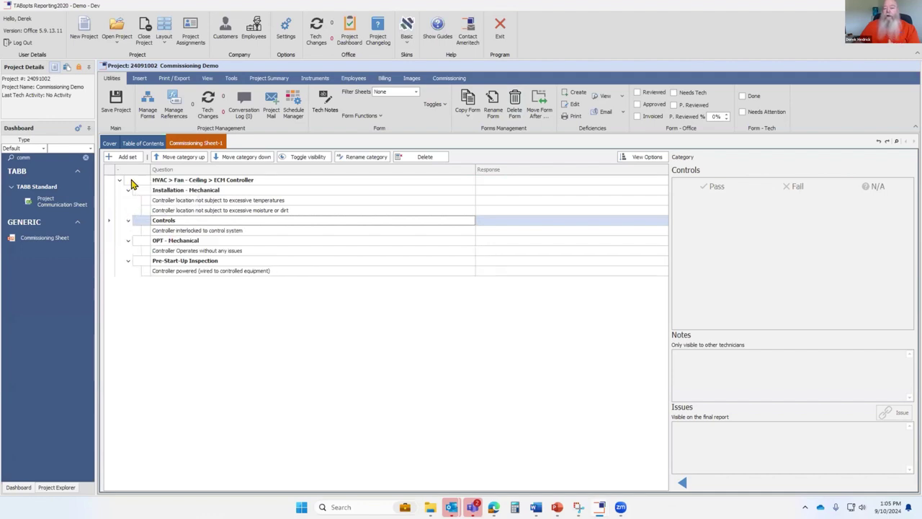
pyautogui.rightClick(133, 182)
pyautogui.click(168, 198)
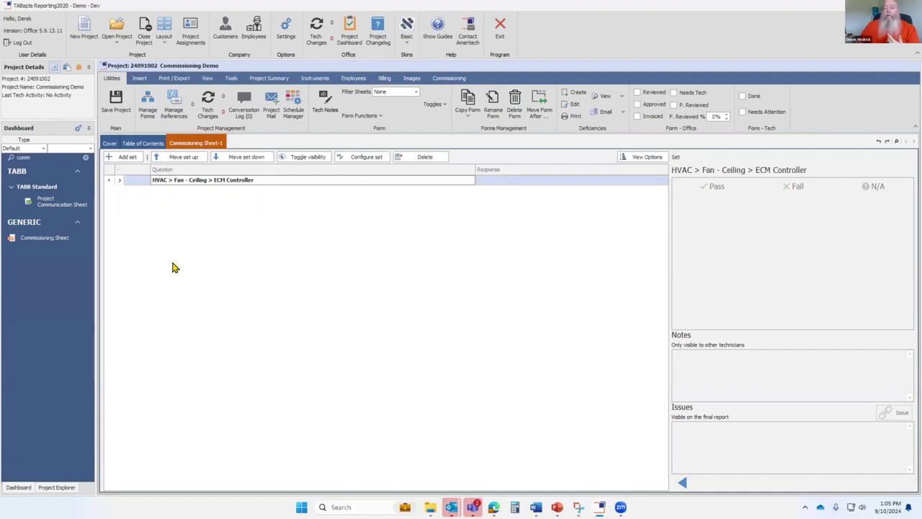
pyautogui.click(119, 182)
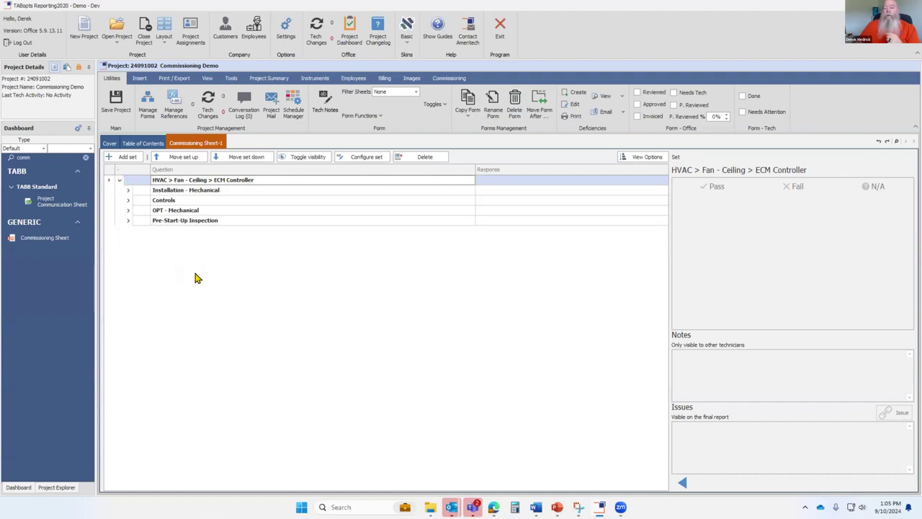
# Add the HVAC > Air Handling Unit > Coil - Steam question set to the commissioning sheet.
pyautogui.click(129, 158)
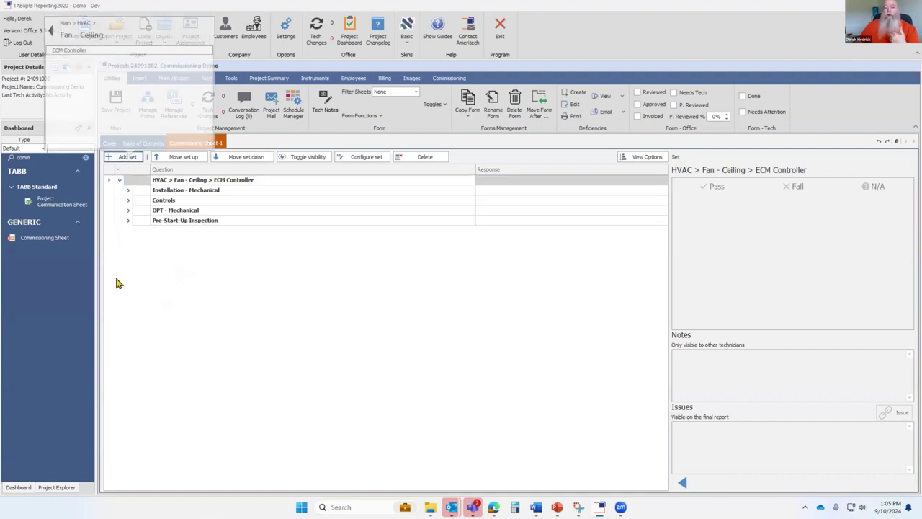
pyautogui.click(50, 33)
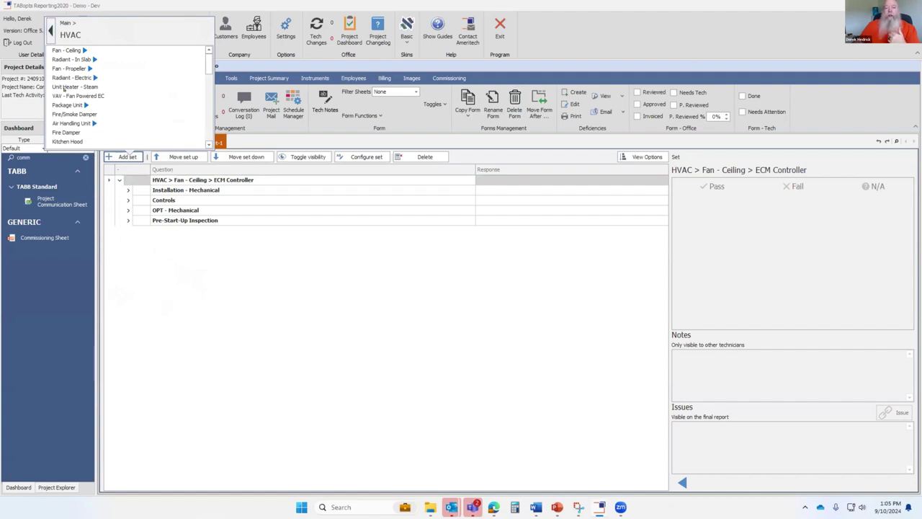
pyautogui.click(72, 123)
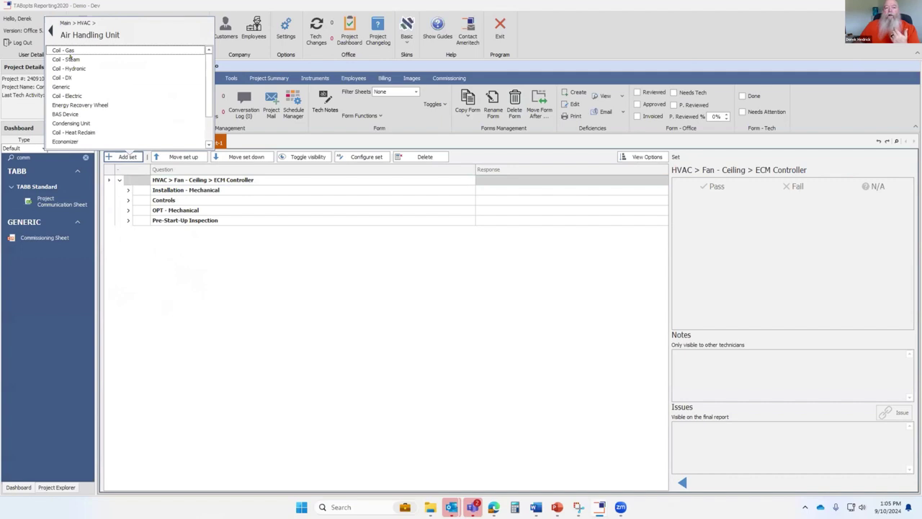
pyautogui.click(70, 58)
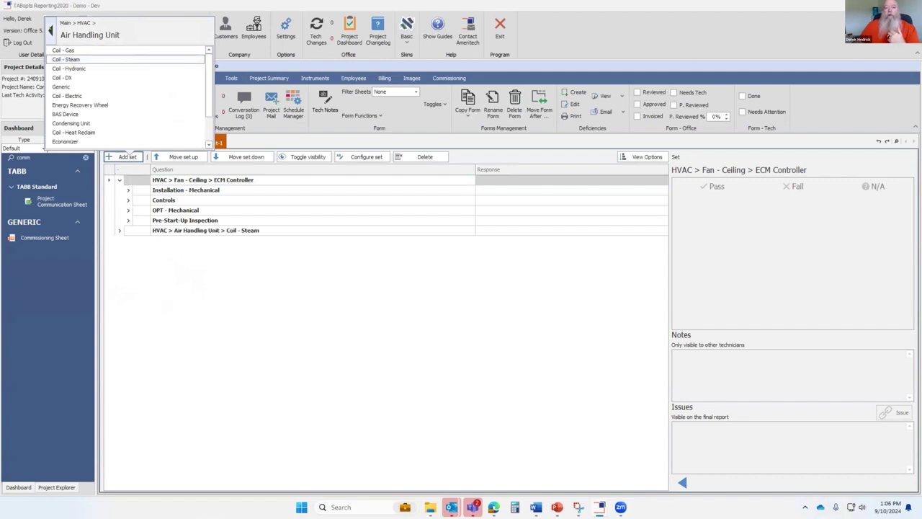
# Browse the other available HVAC sets and return to the main list of set categories.
pyautogui.click(51, 31)
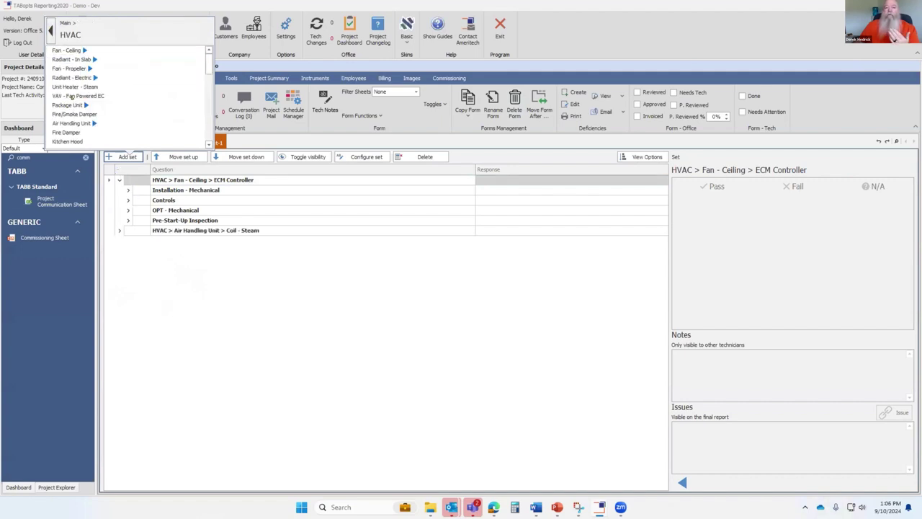
pyautogui.scroll(-2, 76, 105)
pyautogui.scroll(-3, 71, 108)
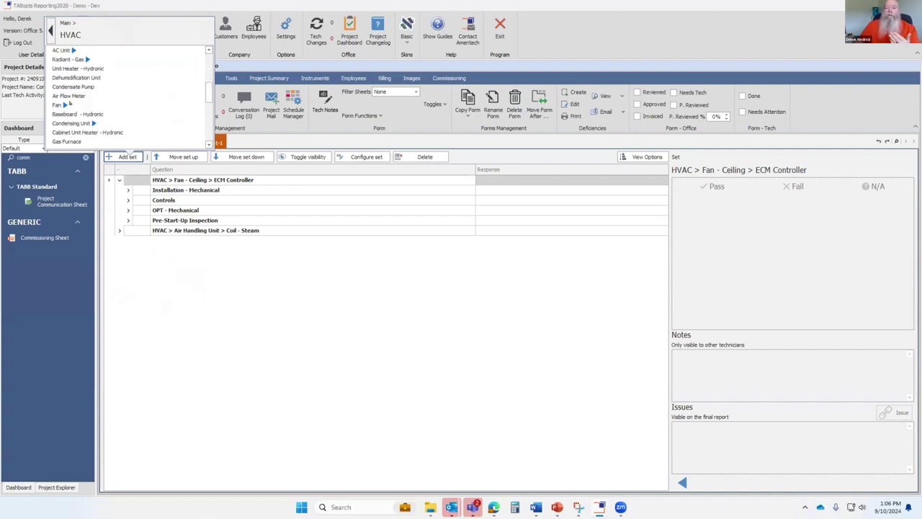
pyautogui.scroll(6, 71, 116)
pyautogui.scroll(1, 69, 119)
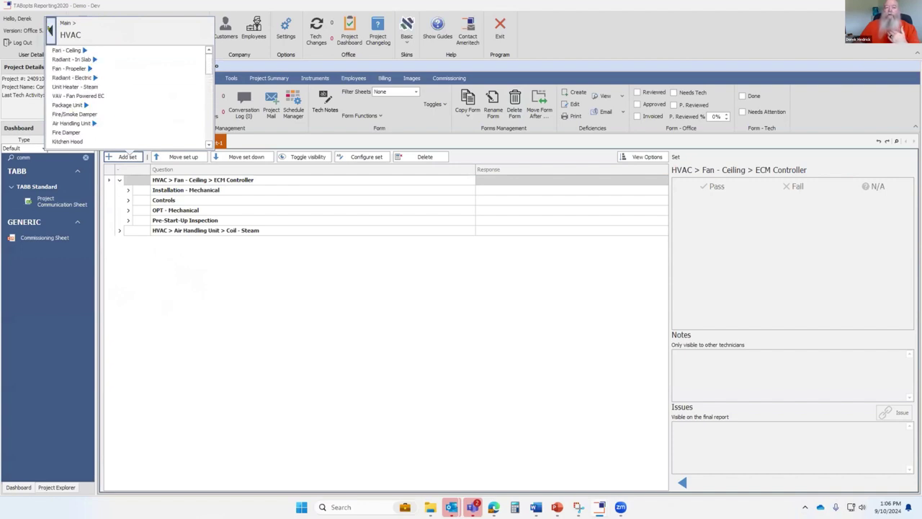
pyautogui.click(50, 29)
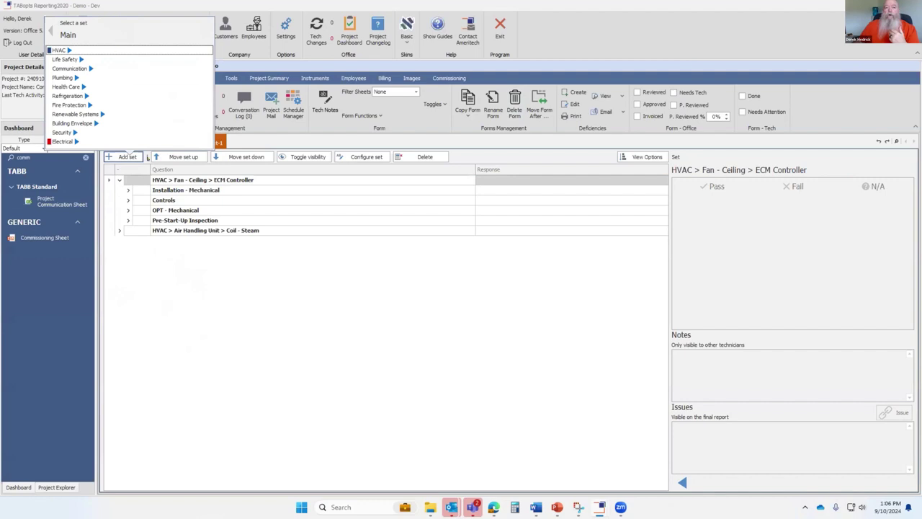
# Move the Coil - Steam set above the ECM Controller set and collapse the ECM Controller set.
pyautogui.click(180, 232)
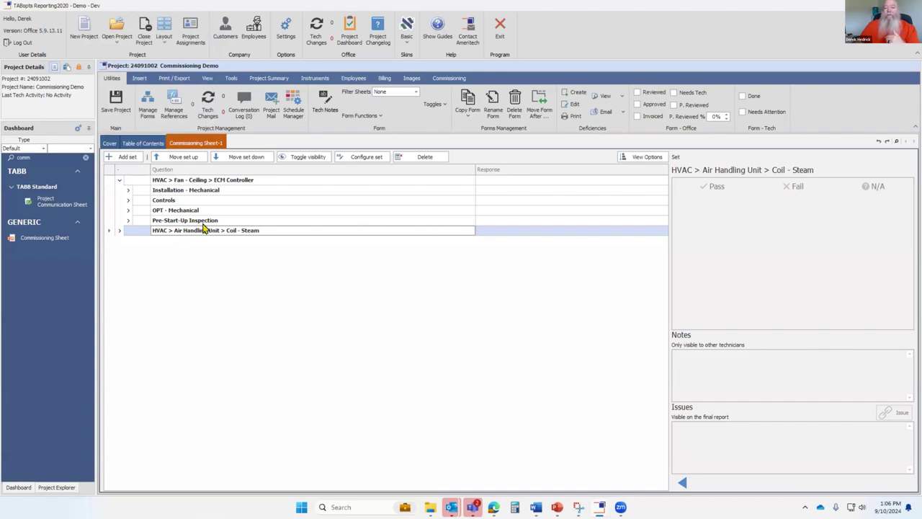
pyautogui.click(181, 157)
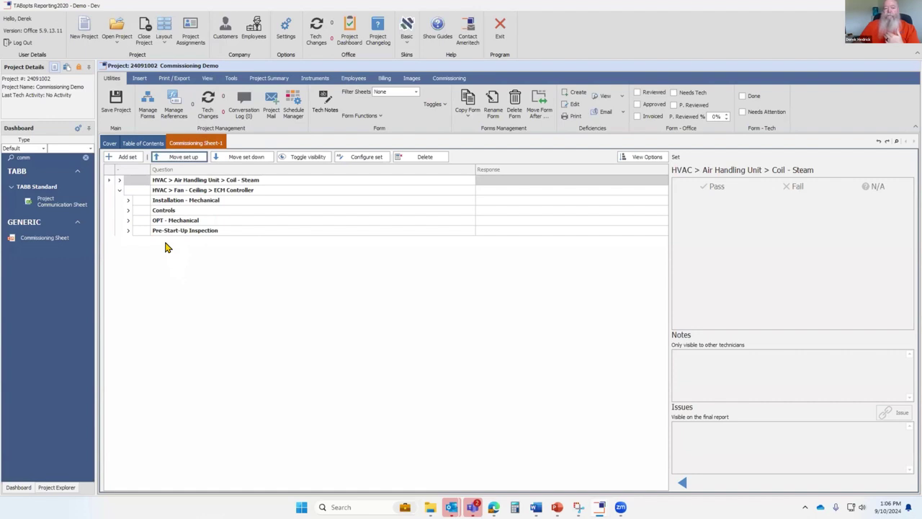
pyautogui.click(181, 202)
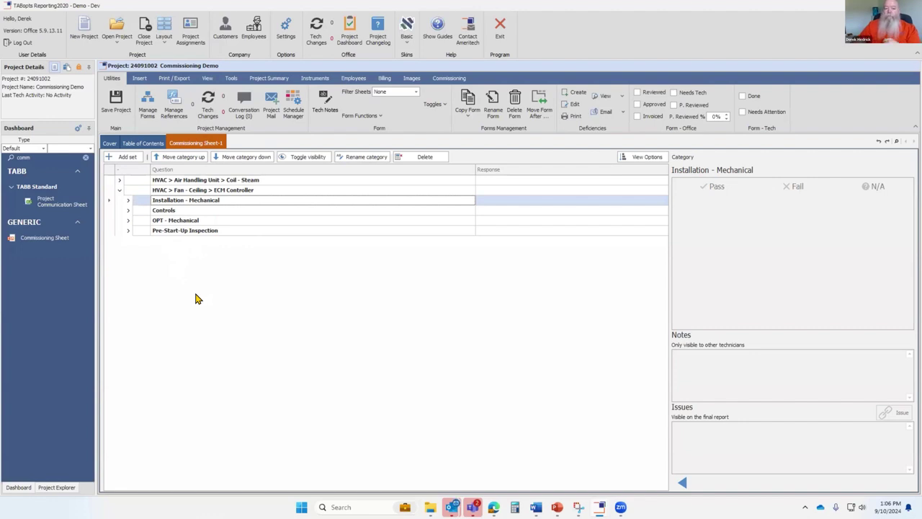
pyautogui.click(119, 190)
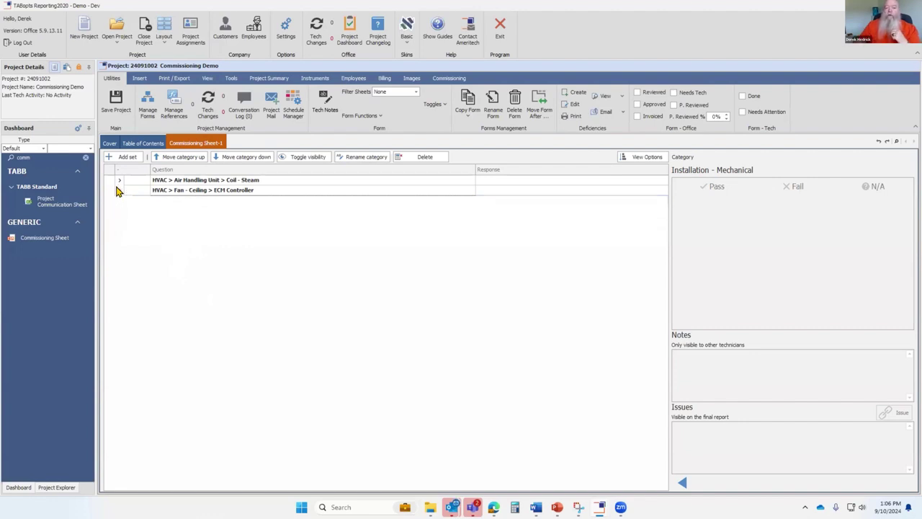
# Expand the Coil - Steam set with its General - Mechanical and Installation - Mechanical categories.
pyautogui.click(209, 182)
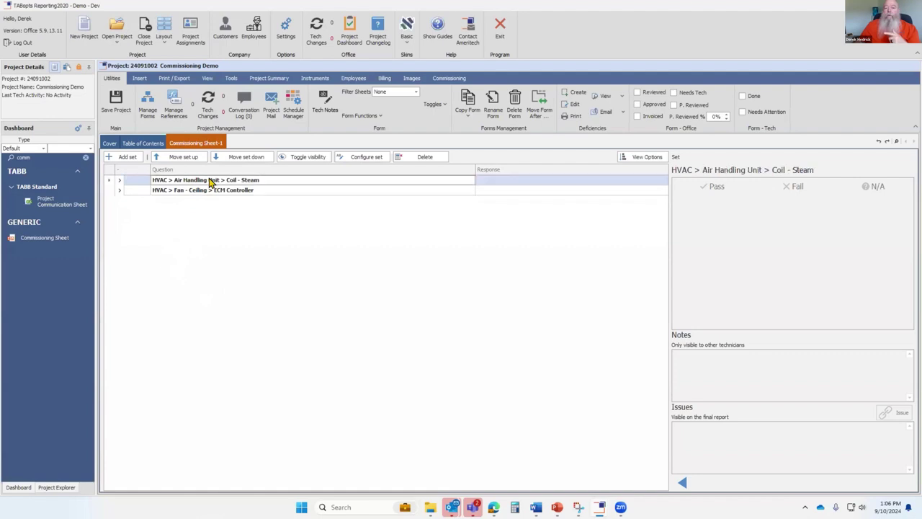
pyautogui.click(119, 180)
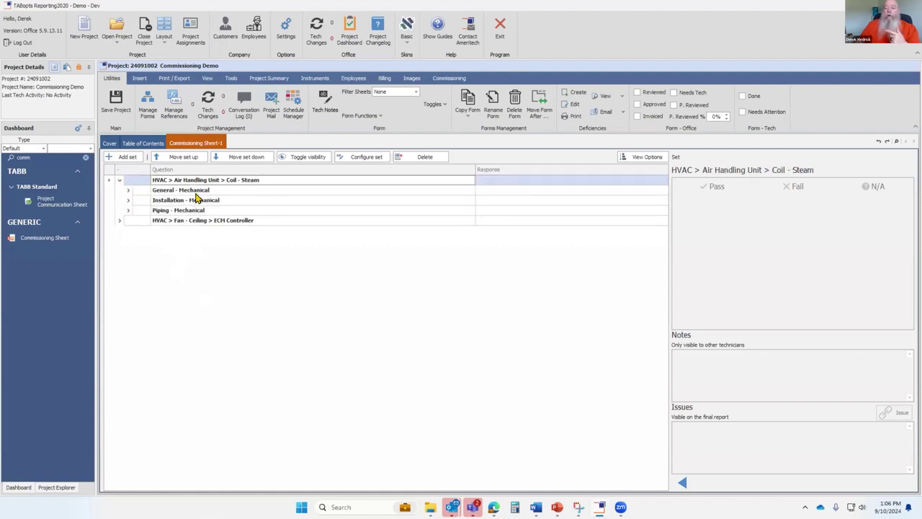
pyautogui.click(128, 191)
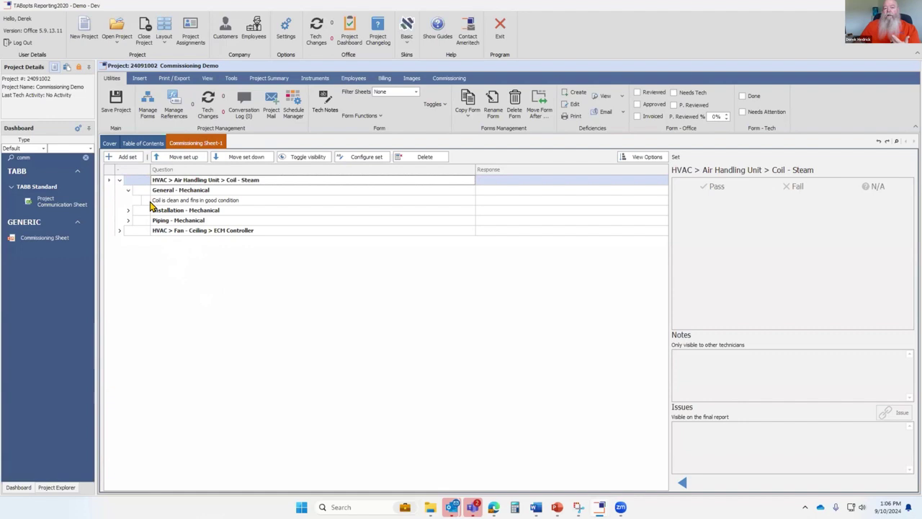
pyautogui.click(195, 190)
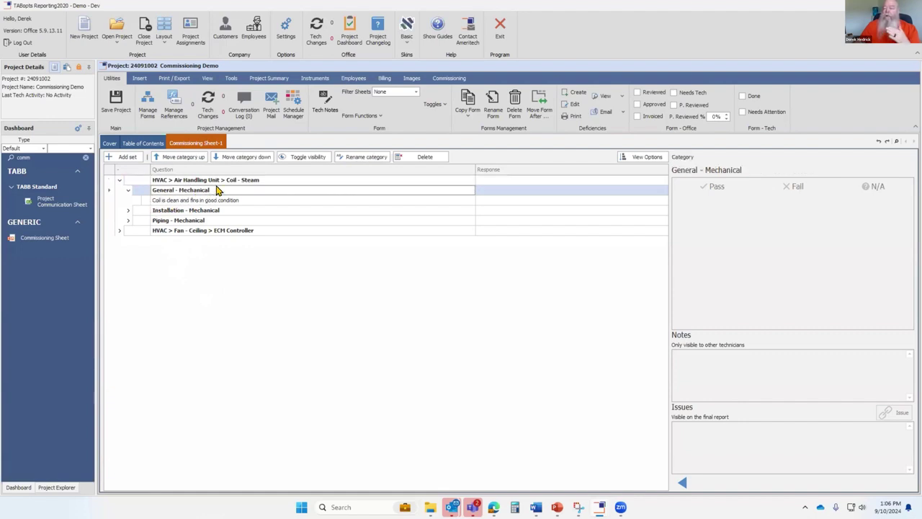
pyautogui.click(129, 211)
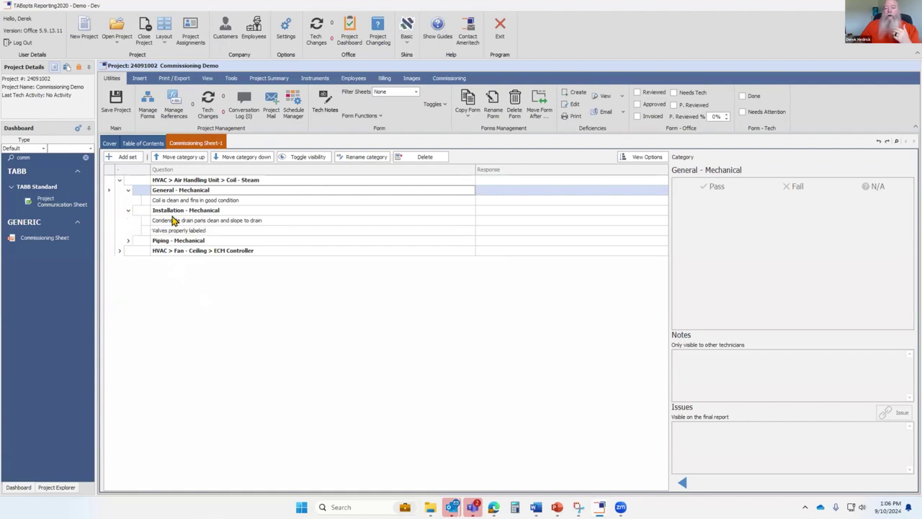
# Examine the Installation - Mechanical category of the Coil - Steam set and its drain pan and valve labeling questions.
pyautogui.click(177, 210)
pyautogui.click(185, 220)
pyautogui.click(184, 229)
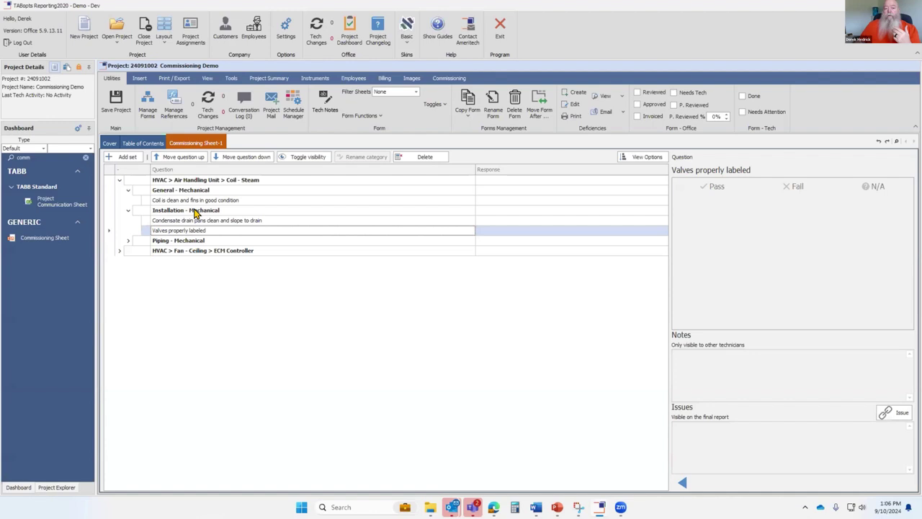
pyautogui.click(198, 210)
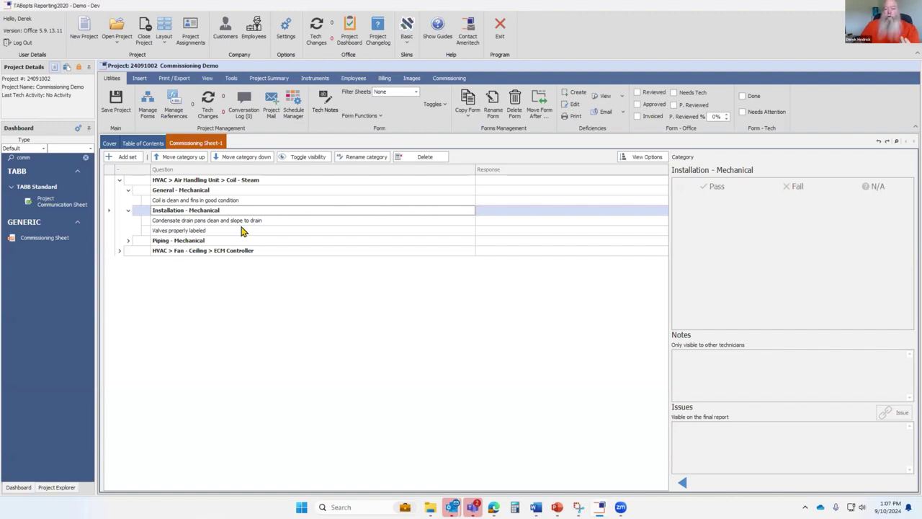
pyautogui.click(493, 213)
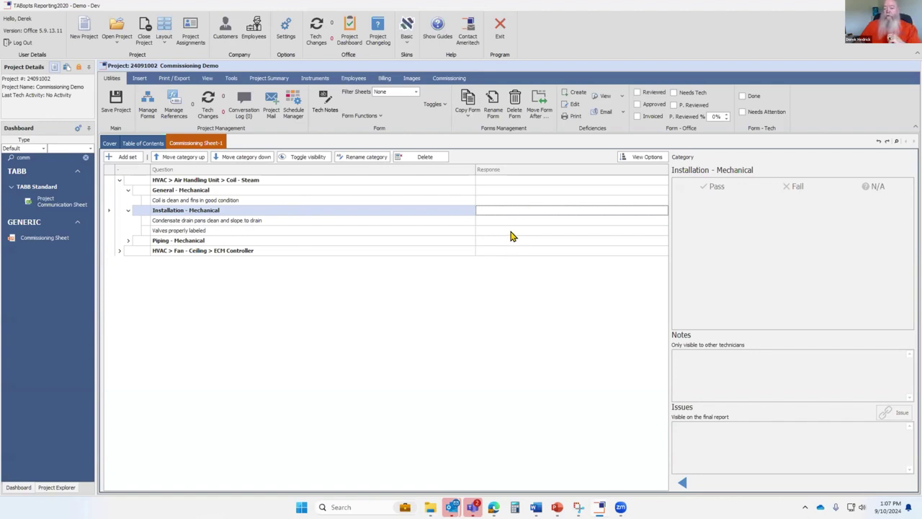
pyautogui.click(251, 220)
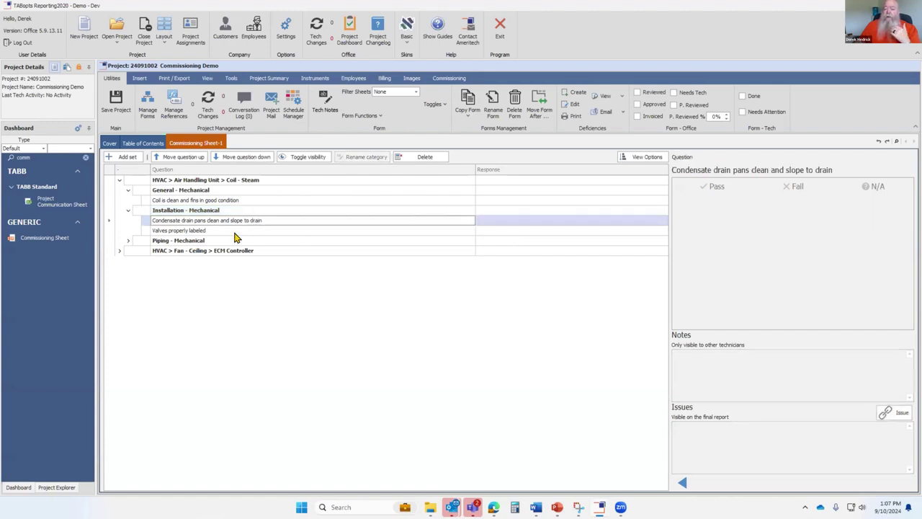
pyautogui.click(241, 230)
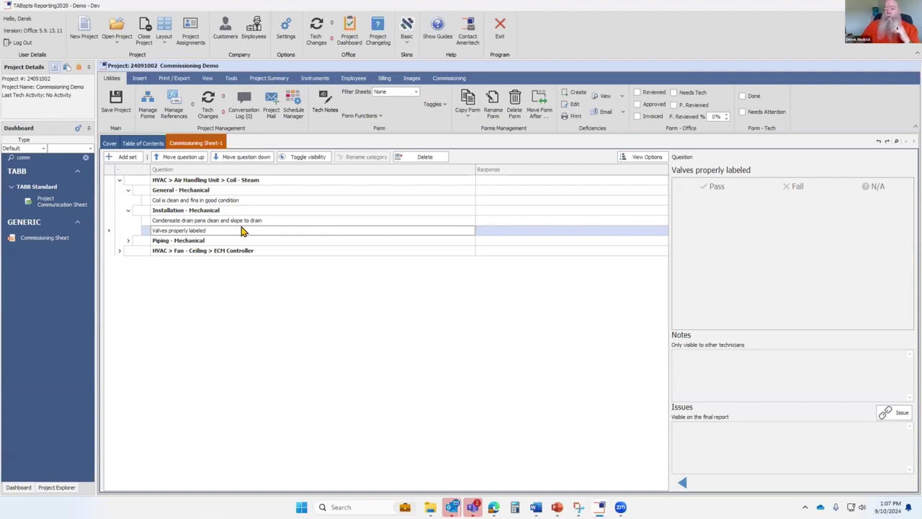
pyautogui.click(225, 222)
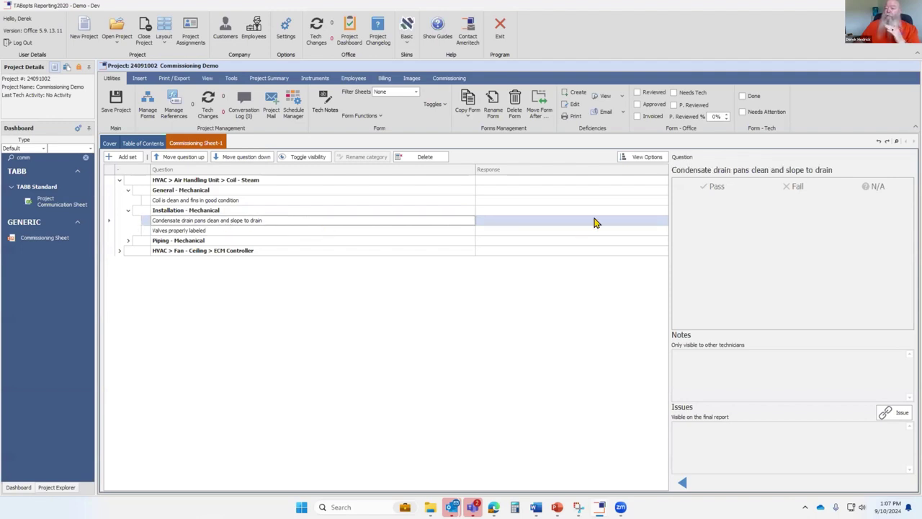
# Hide the "Valves properly labeled" question from the final sheet and make it visible again.
pyautogui.click(251, 231)
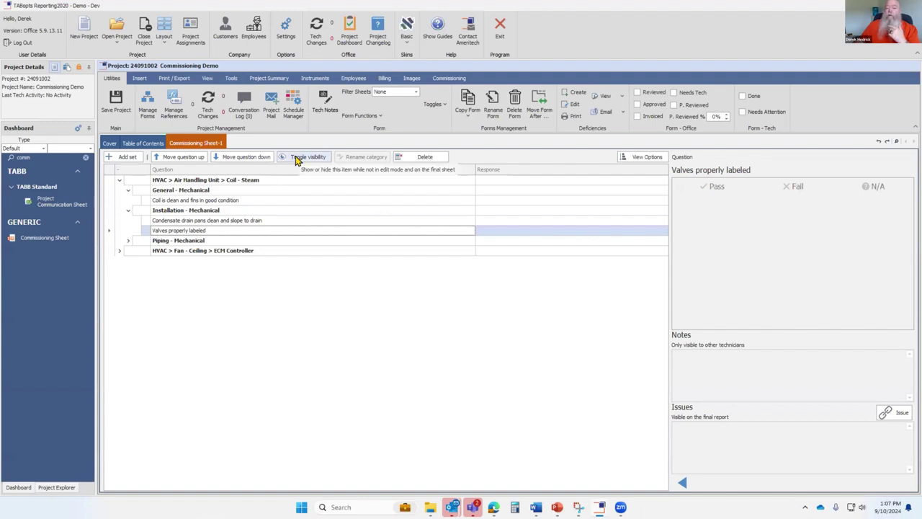
pyautogui.click(296, 160)
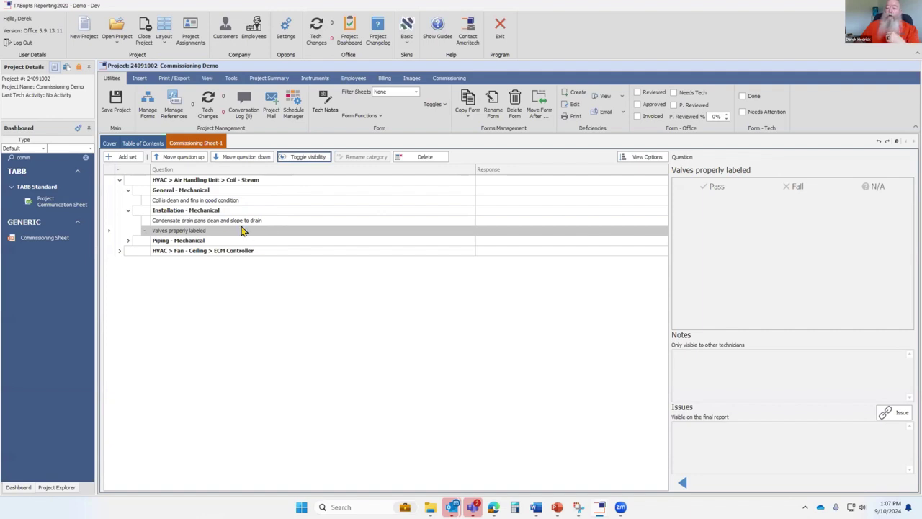
pyautogui.click(300, 157)
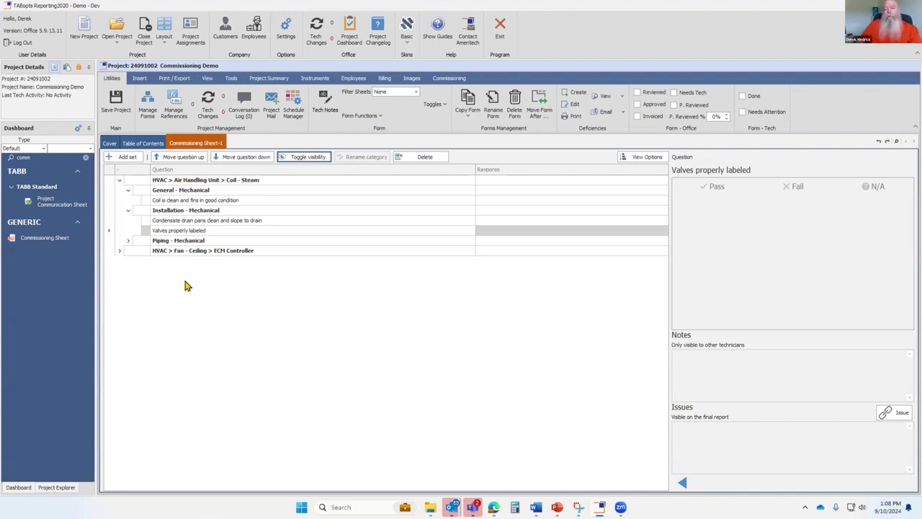
# Add the Electrical > Power Distribution Unit question set to the commissioning sheet.
pyautogui.click(122, 157)
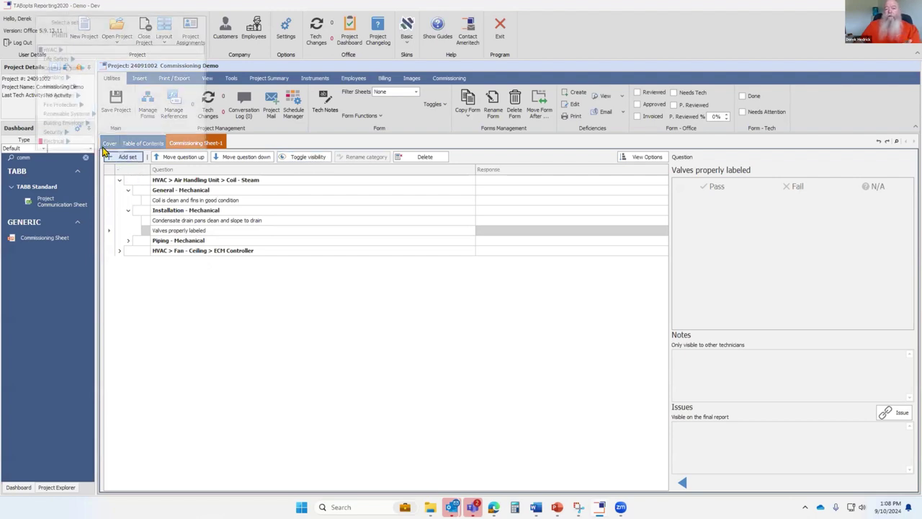
pyautogui.click(58, 141)
pyautogui.click(79, 50)
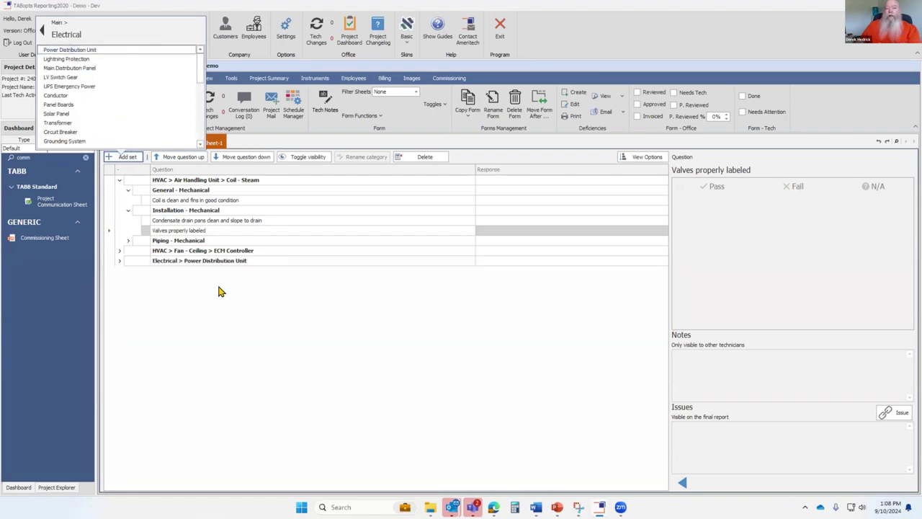
pyautogui.click(229, 303)
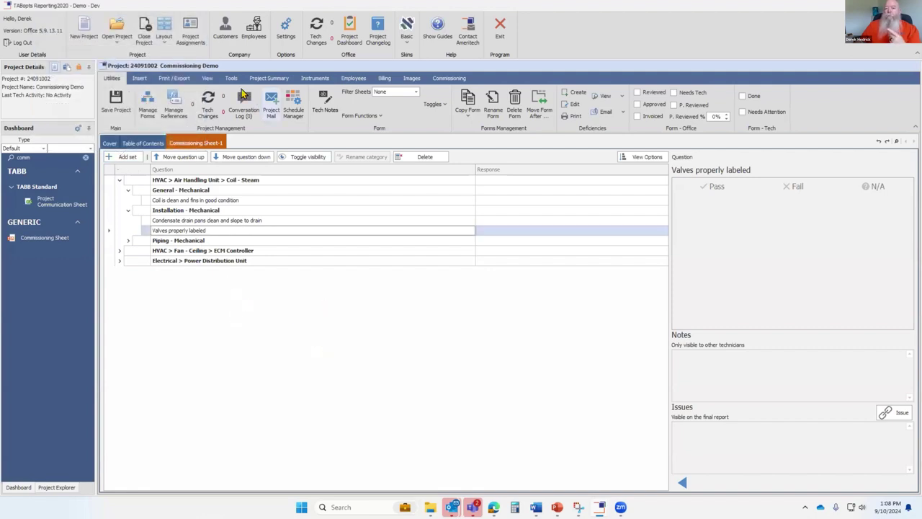
# Open the commissioning editor from the program settings and expand the HVAC group with its properties shown.
pyautogui.click(286, 27)
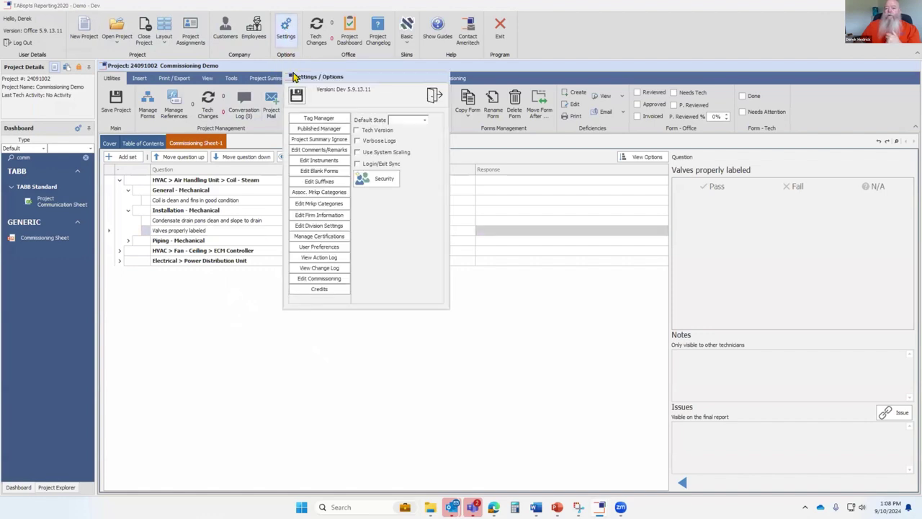
pyautogui.click(326, 278)
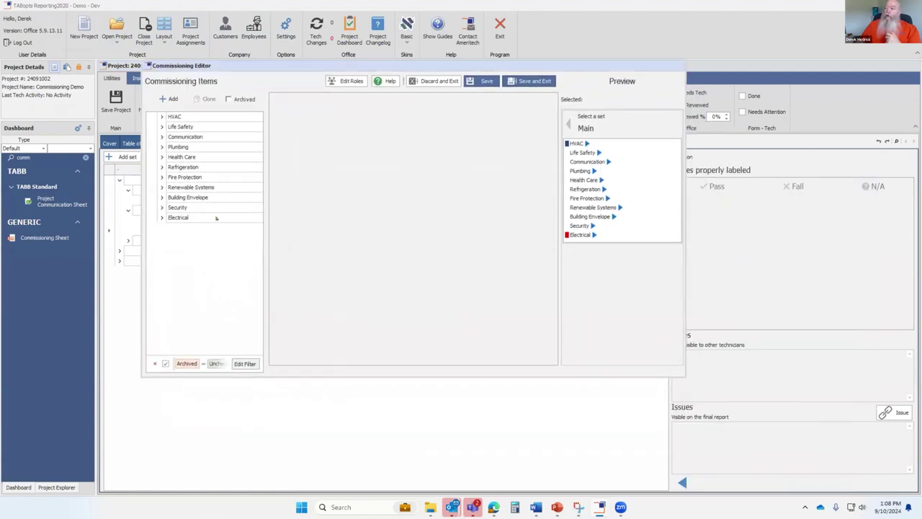
pyautogui.click(187, 116)
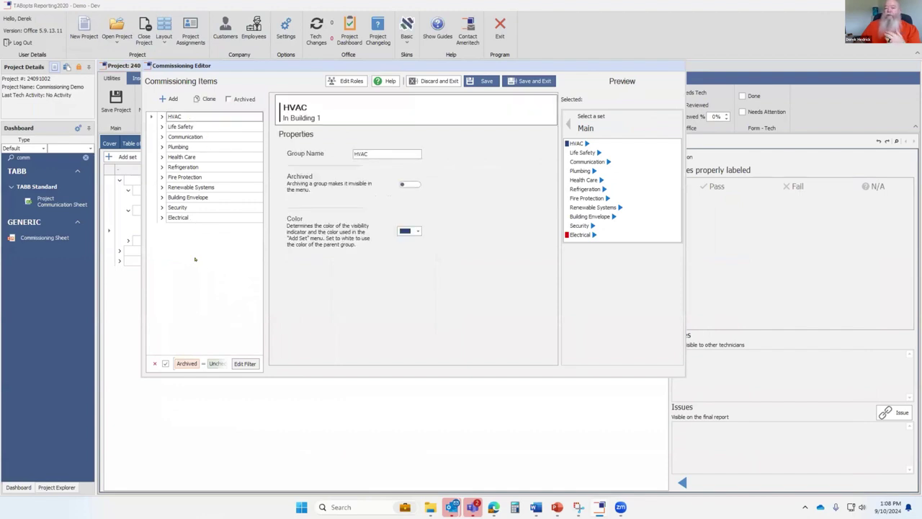
pyautogui.click(162, 117)
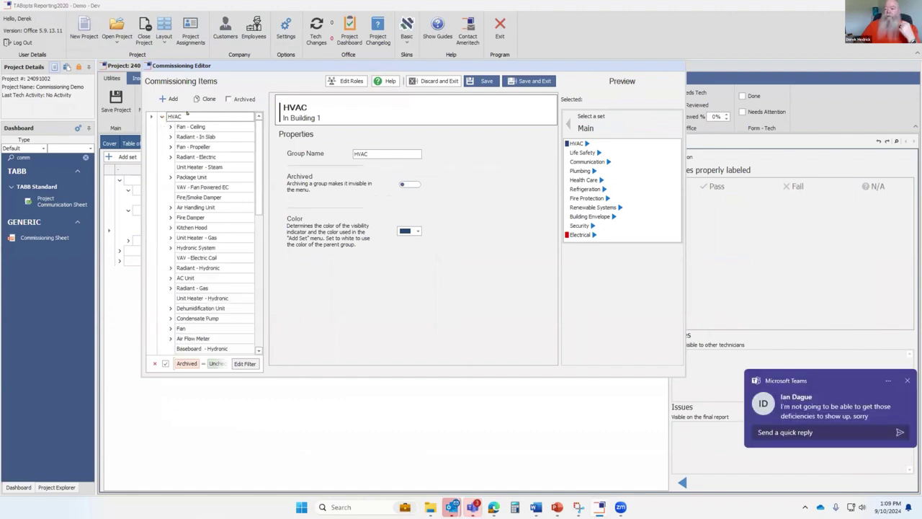
# Expand Fan - Ceiling > ECM Controller > Installation - Mechanical and examine the properties of its first question.
pyautogui.click(195, 126)
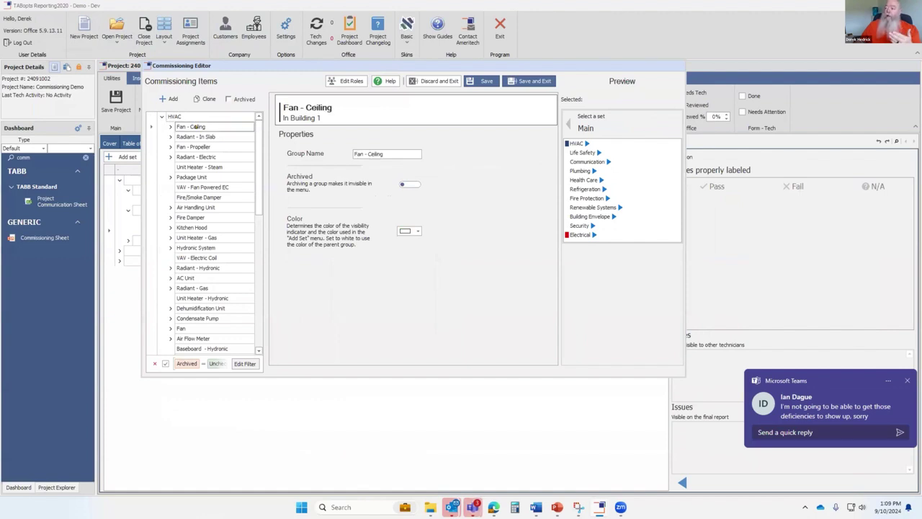
pyautogui.doubleClick(203, 127)
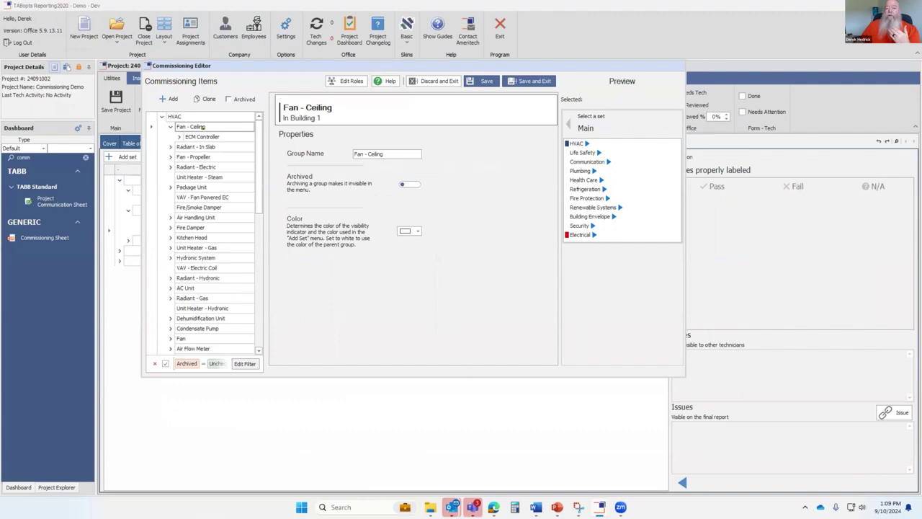
pyautogui.click(202, 136)
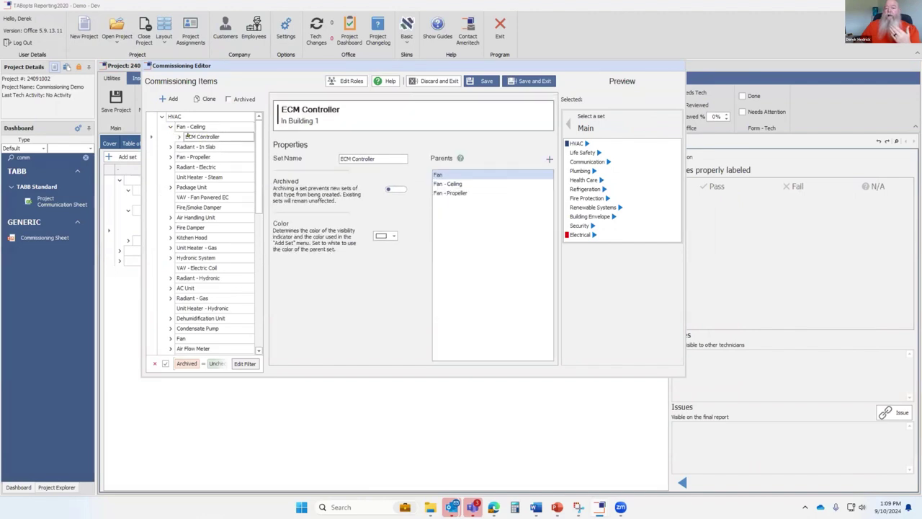
pyautogui.doubleClick(186, 136)
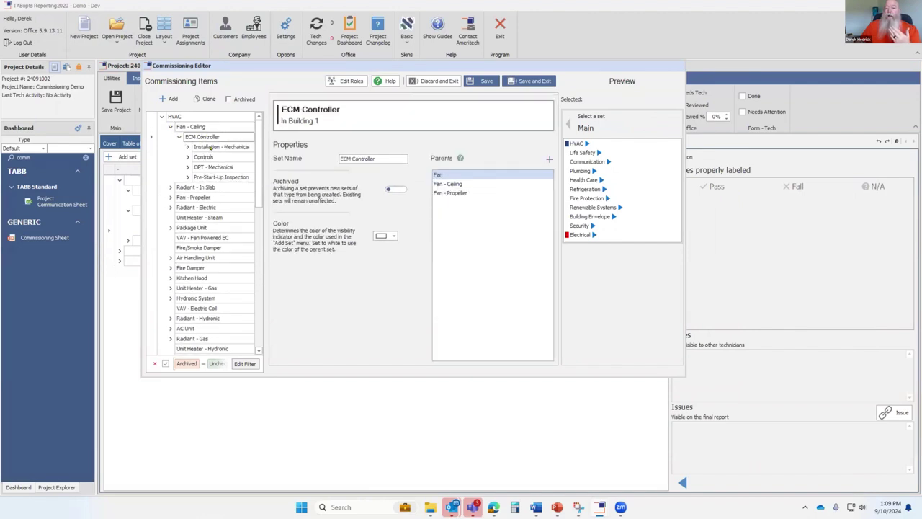
pyautogui.click(202, 146)
pyautogui.click(187, 147)
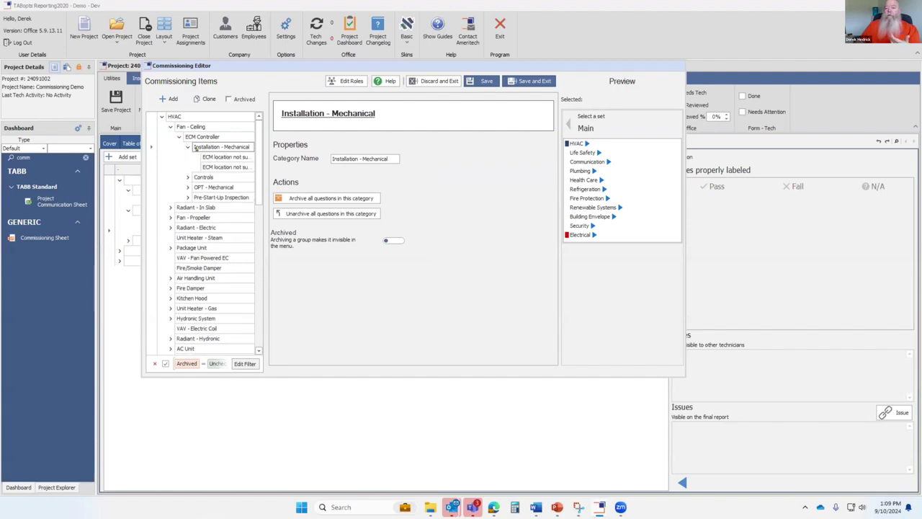
pyautogui.click(219, 156)
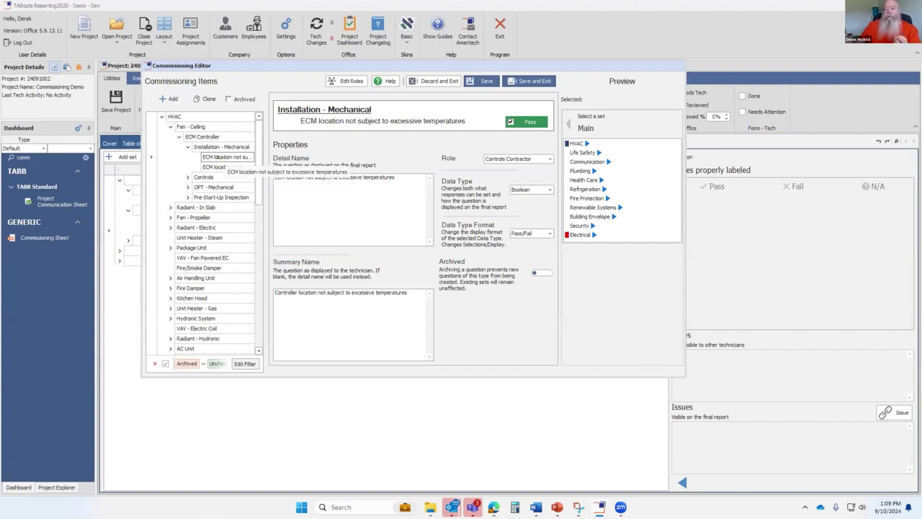
# Compare the properties of the HVAC group, the Fan - Ceiling group and the ECM Controller set.
pyautogui.click(191, 127)
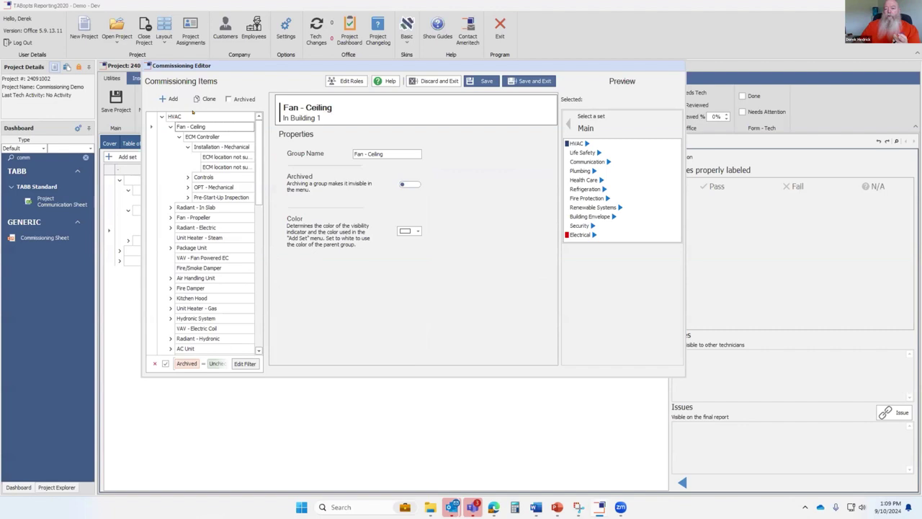
pyautogui.click(176, 116)
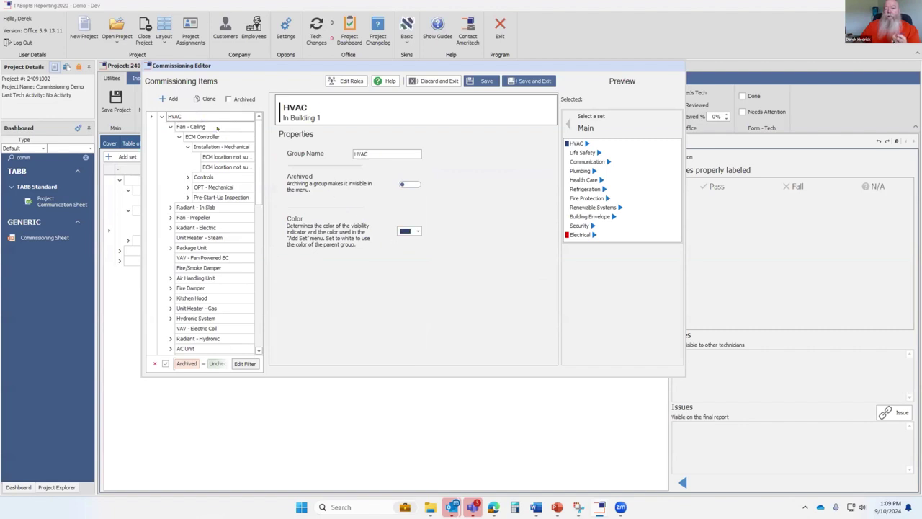
pyautogui.click(217, 126)
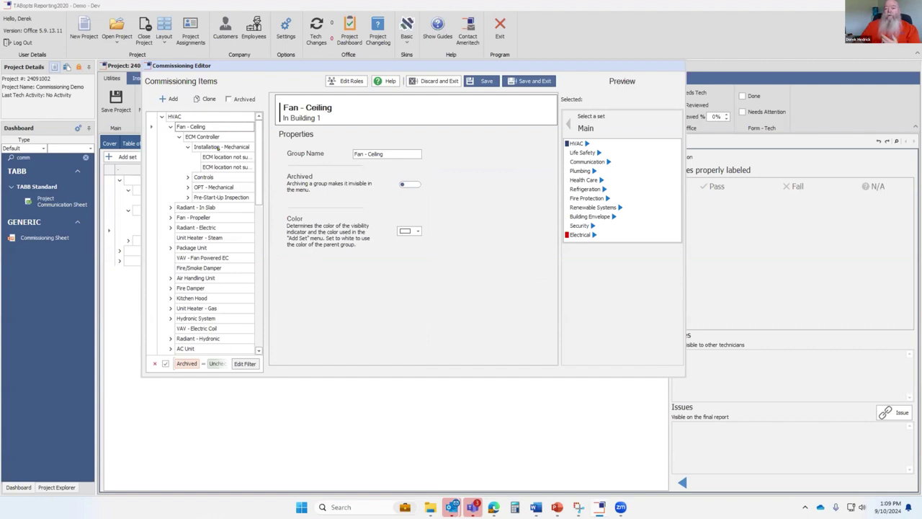
pyautogui.click(208, 136)
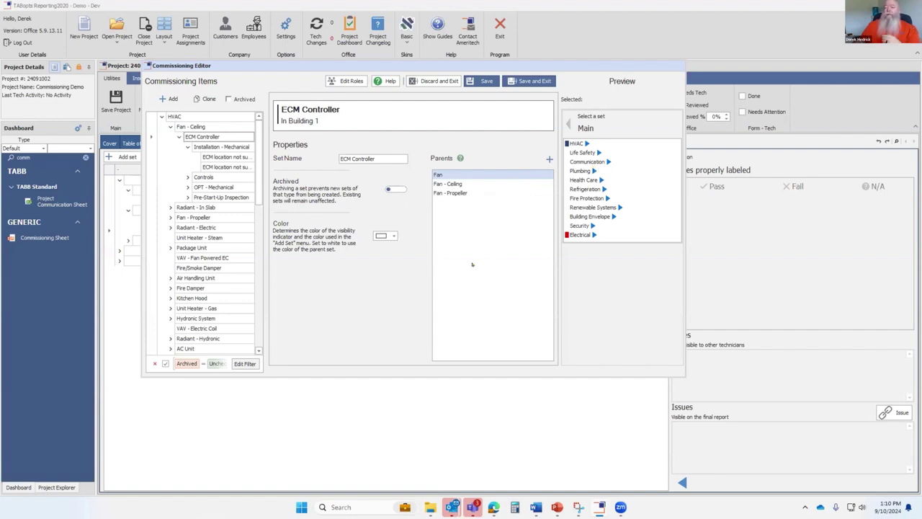
# Examine the first ECM Controller Installation - Mechanical question and review the roles that can be assigned to it.
pyautogui.click(225, 156)
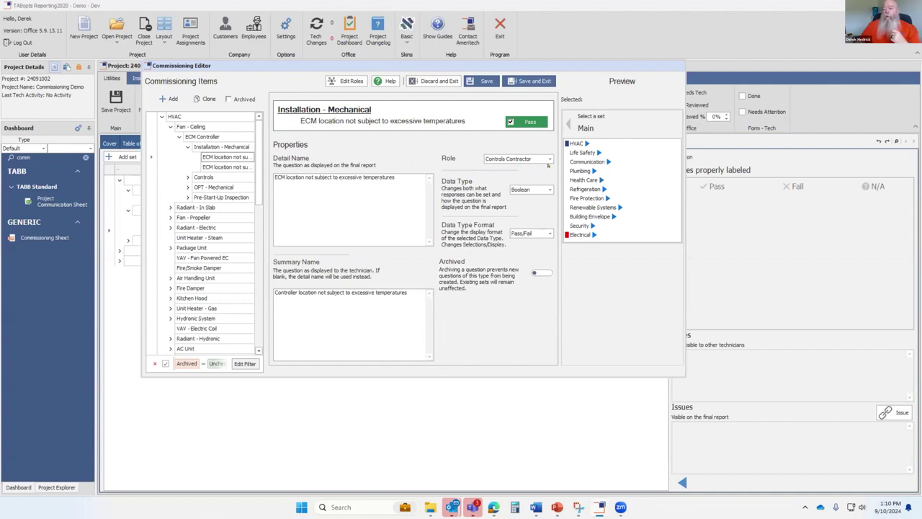
pyautogui.click(343, 81)
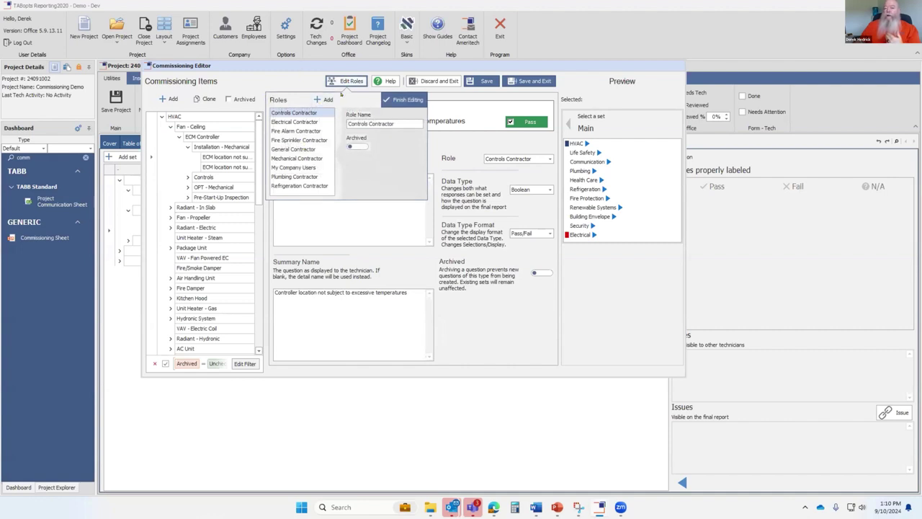
pyautogui.click(400, 101)
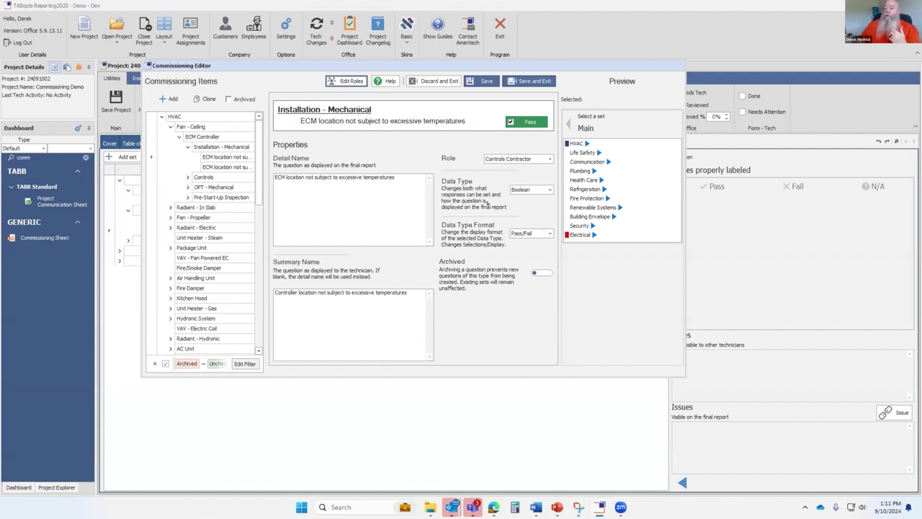
# Review the question's data type choices, try the Text type and restore Boolean.
pyautogui.click(548, 190)
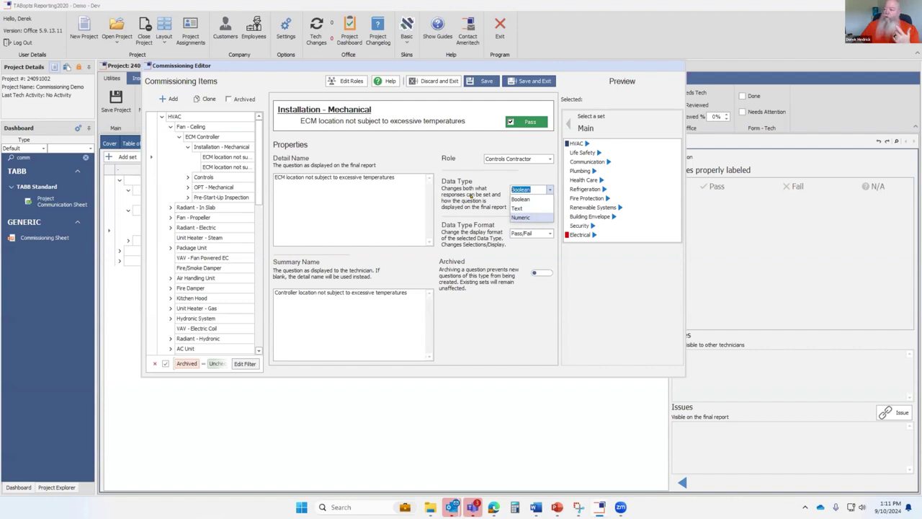
pyautogui.click(471, 196)
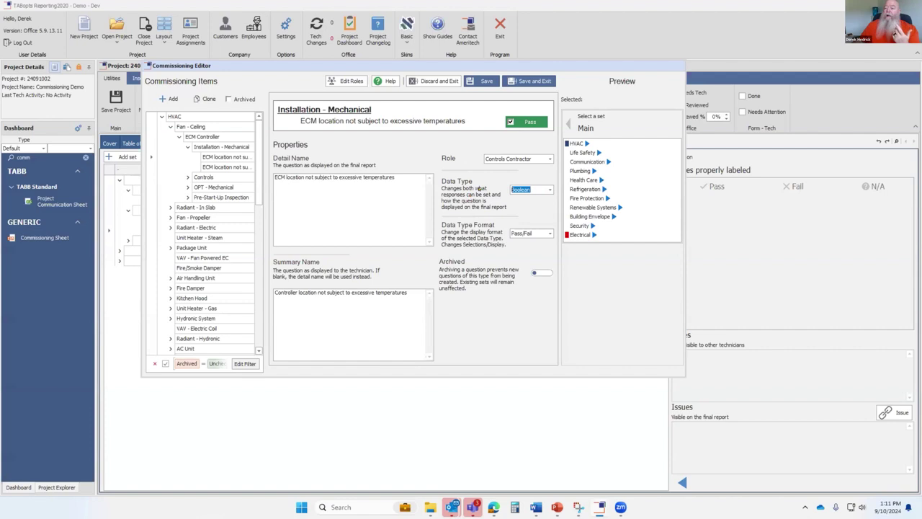
pyautogui.click(537, 187)
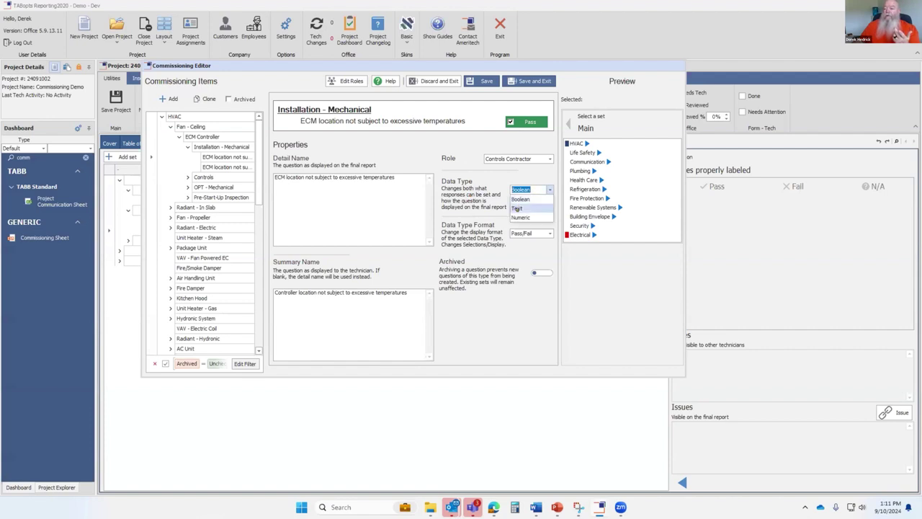
pyautogui.click(517, 206)
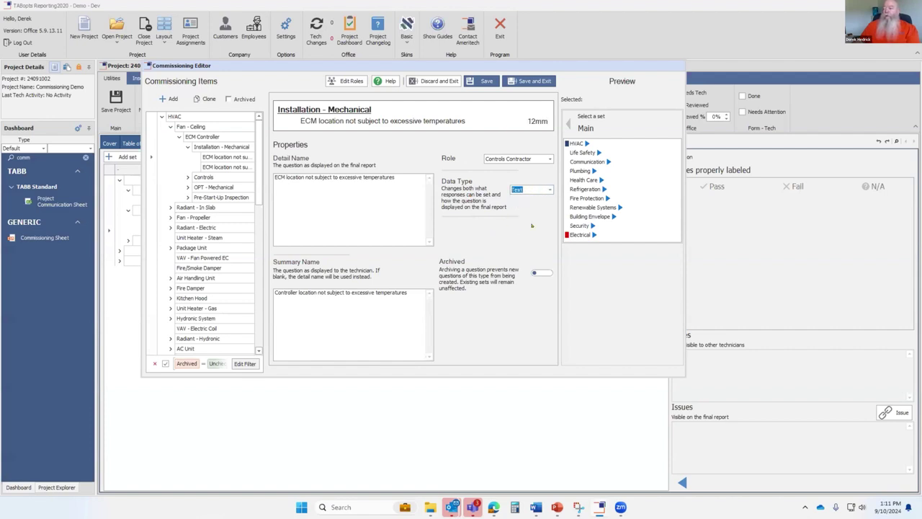
pyautogui.click(550, 189)
pyautogui.click(524, 203)
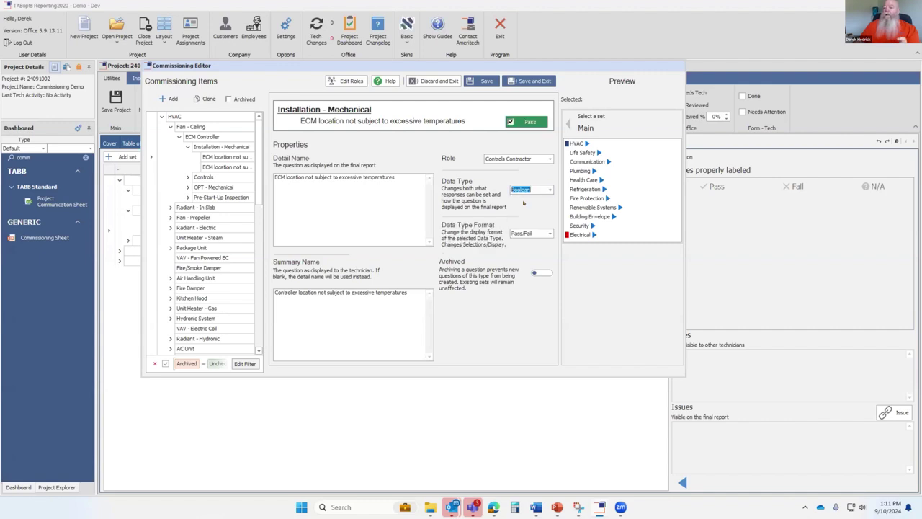
# Review the Boolean display format options and the question's detail and summary names.
pyautogui.click(549, 234)
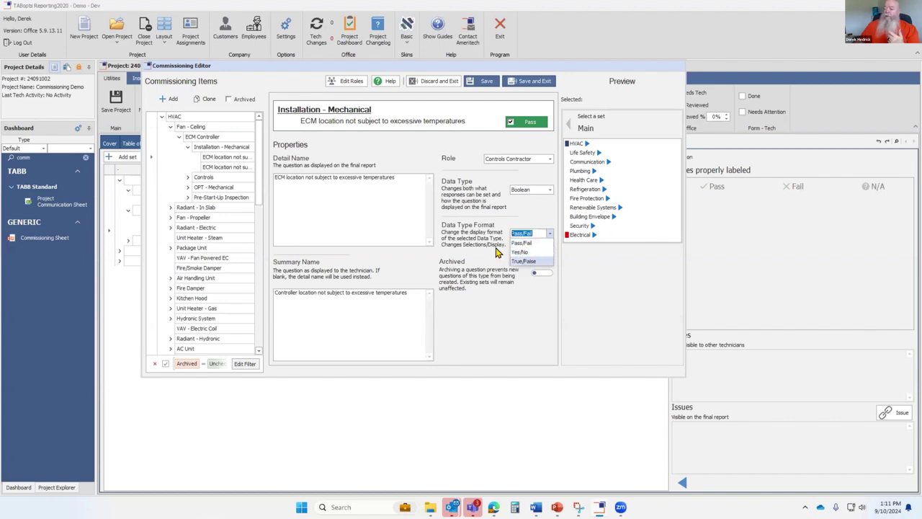
pyautogui.click(465, 228)
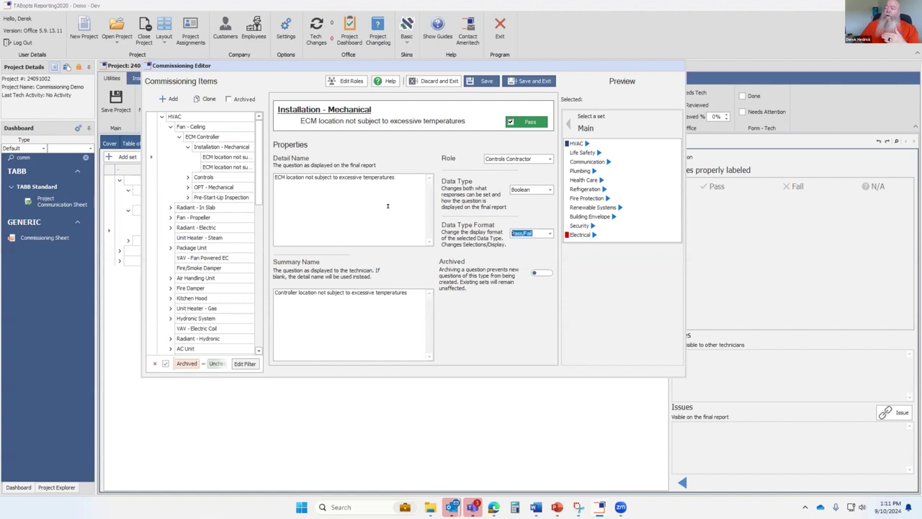
pyautogui.click(351, 318)
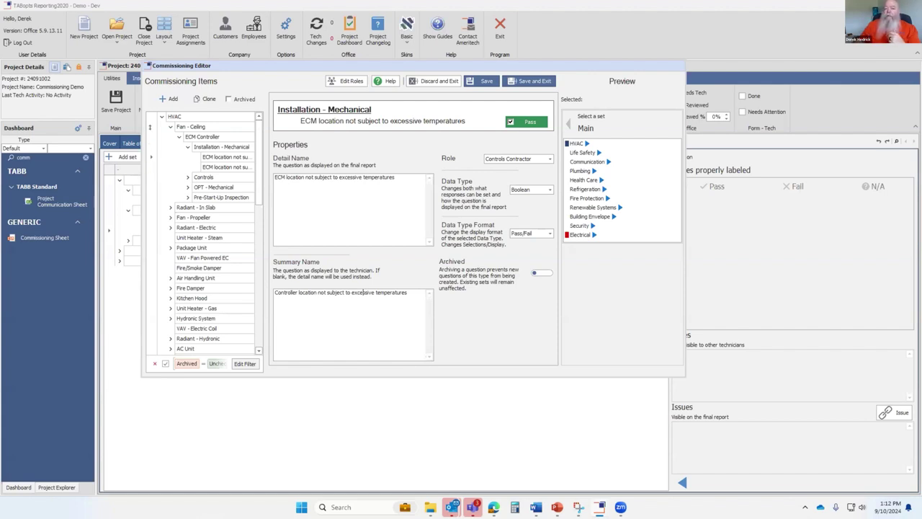
# Review which item types can be added with the HVAC group selected, and exit the commissioning editor discarding changes.
pyautogui.click(162, 116)
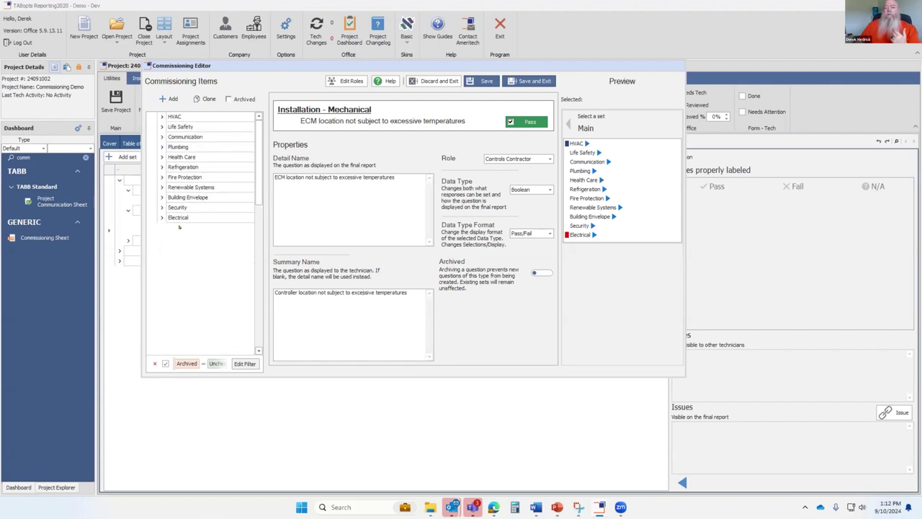
pyautogui.click(170, 98)
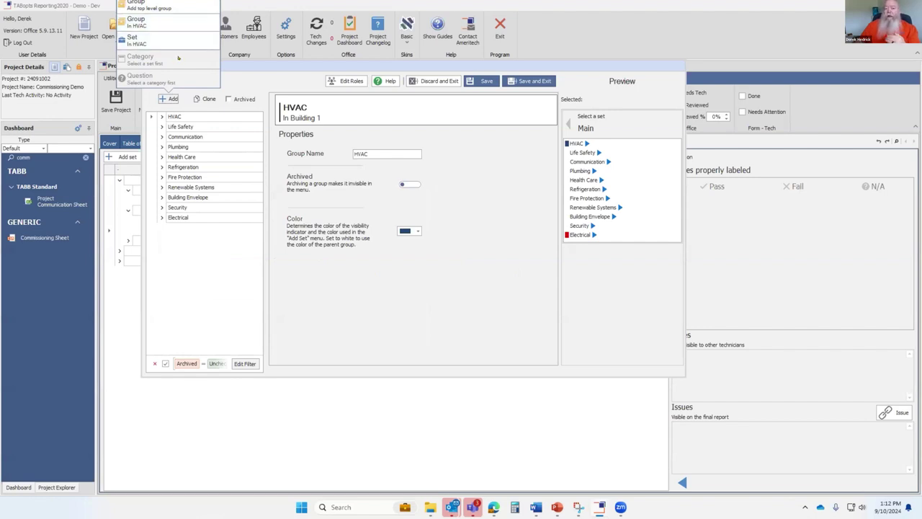
pyautogui.click(210, 243)
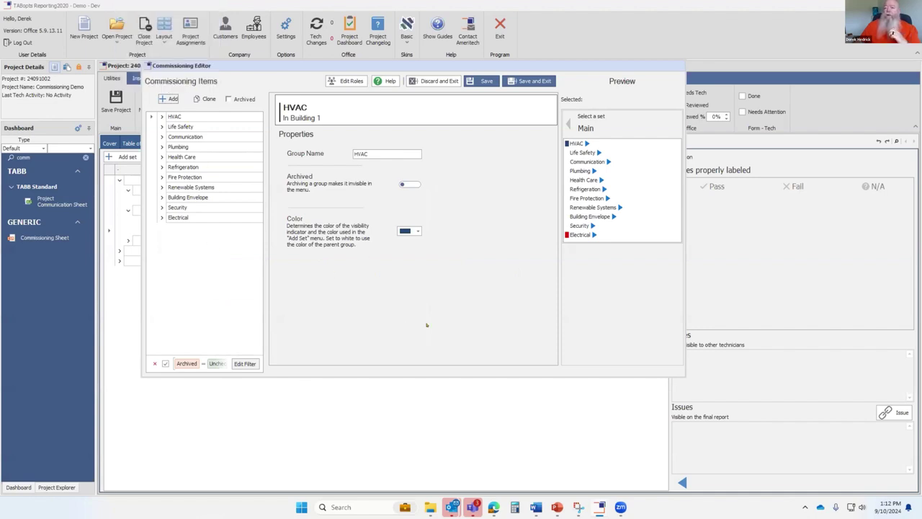
pyautogui.click(435, 81)
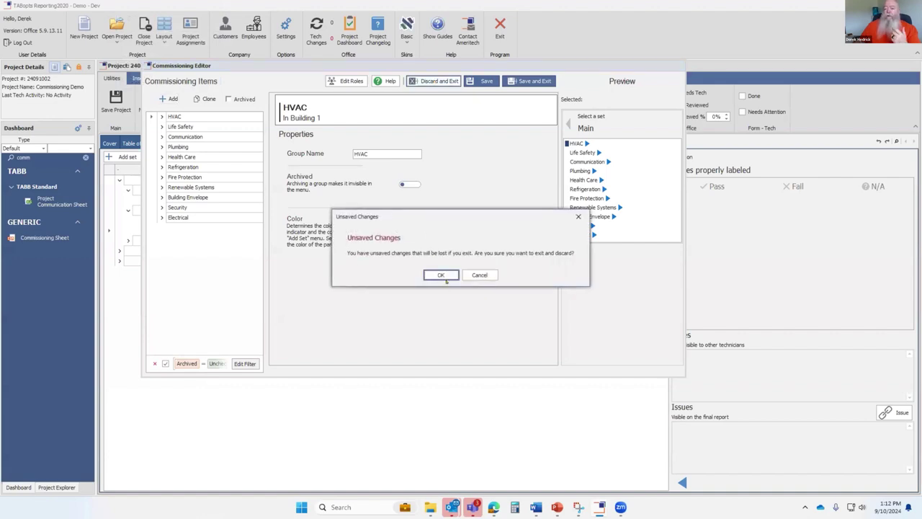
pyautogui.click(446, 279)
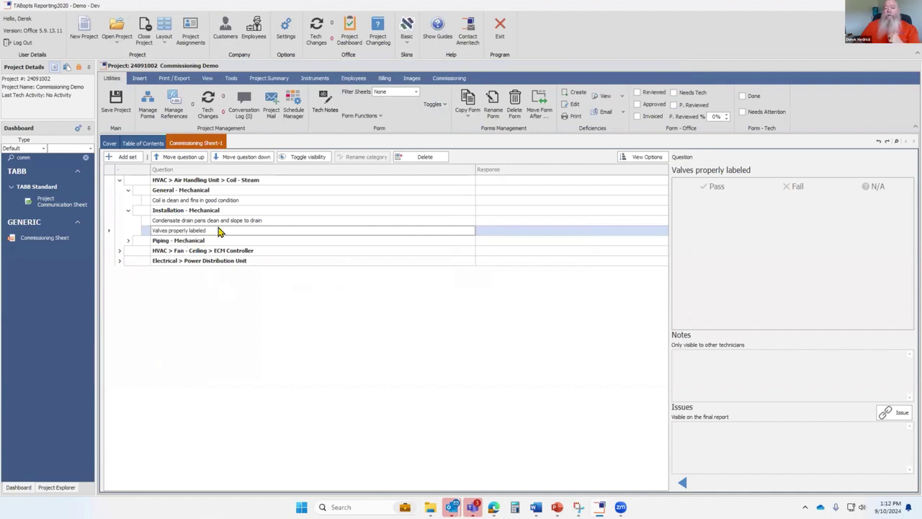
# Turn off edit mode for Commissioning Sheet-1, clone its questions to a new sheet and compare the two sheets.
pyautogui.click(453, 77)
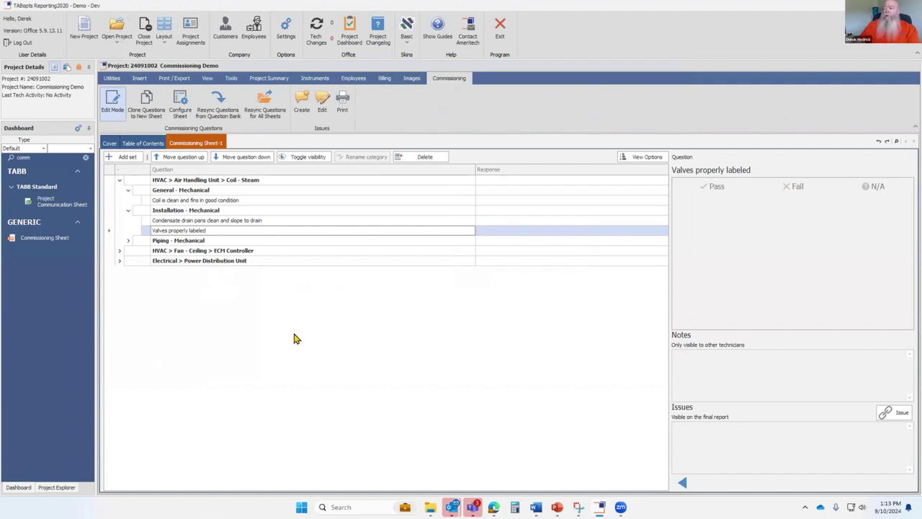
pyautogui.click(111, 104)
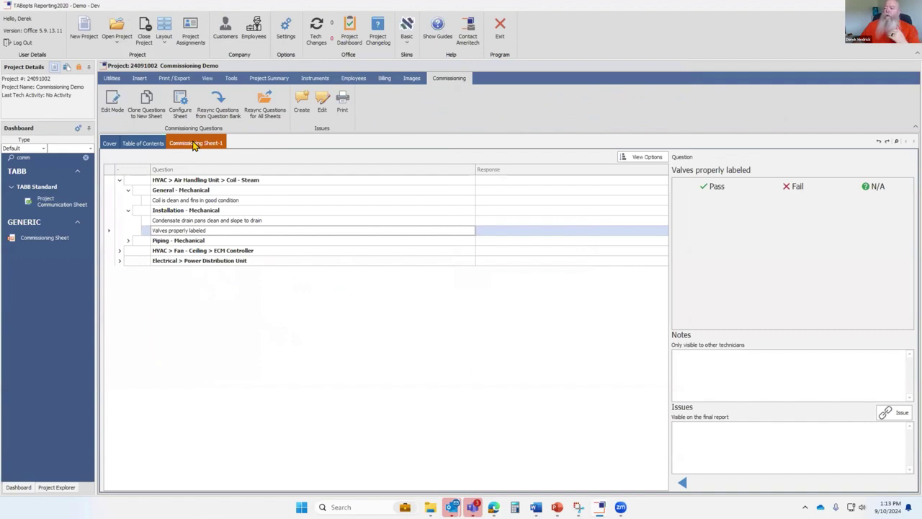
pyautogui.click(148, 107)
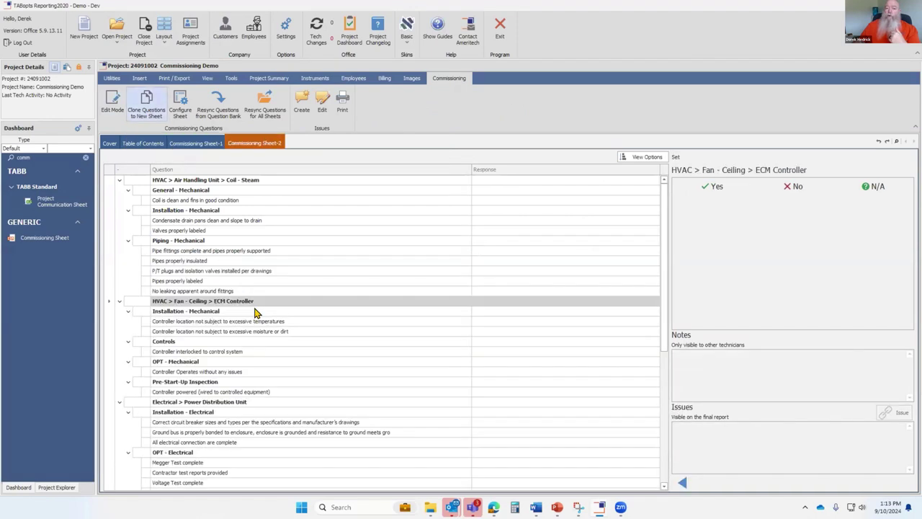
pyautogui.click(198, 143)
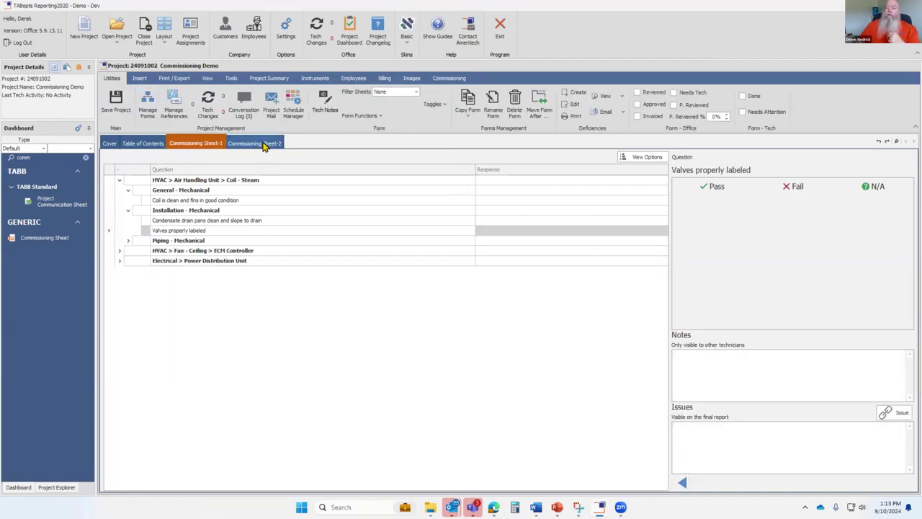
pyautogui.click(256, 143)
# Rename the form Commissioning Sheet-1 as RTU-1.
pyautogui.click(195, 143)
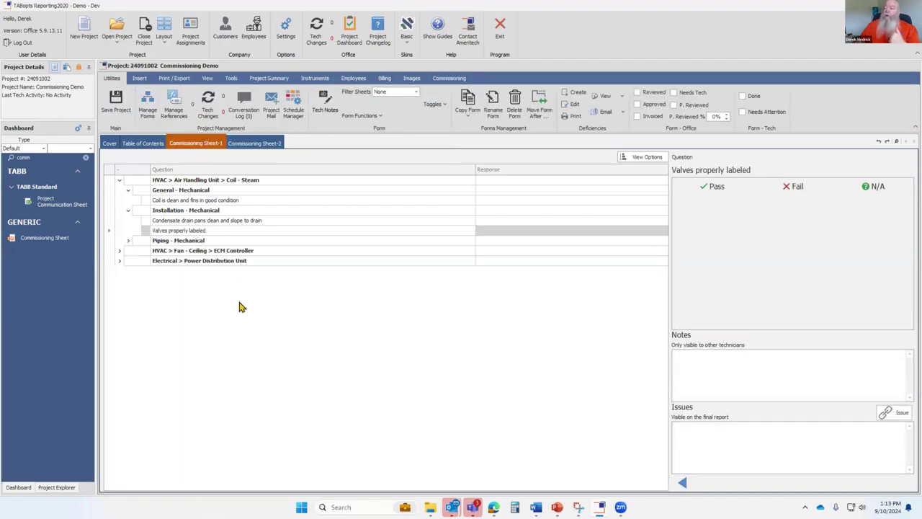
pyautogui.rightClick(182, 139)
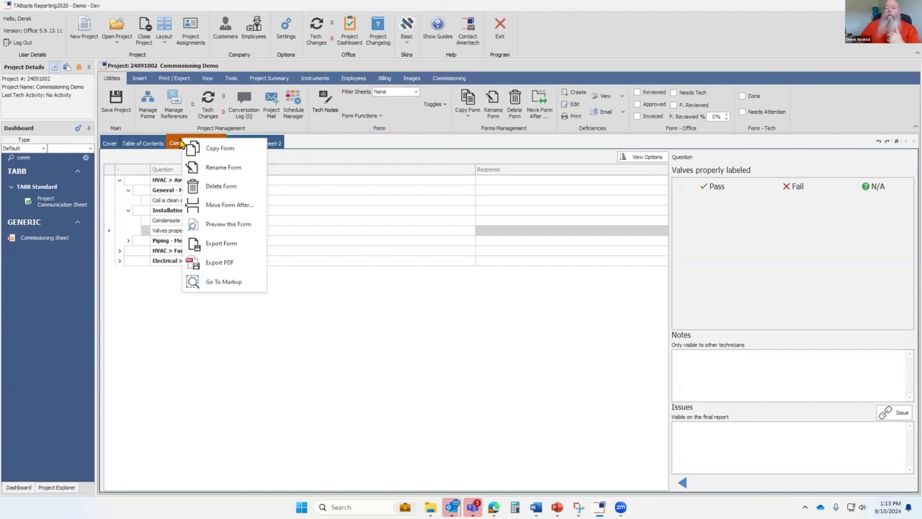
pyautogui.click(224, 170)
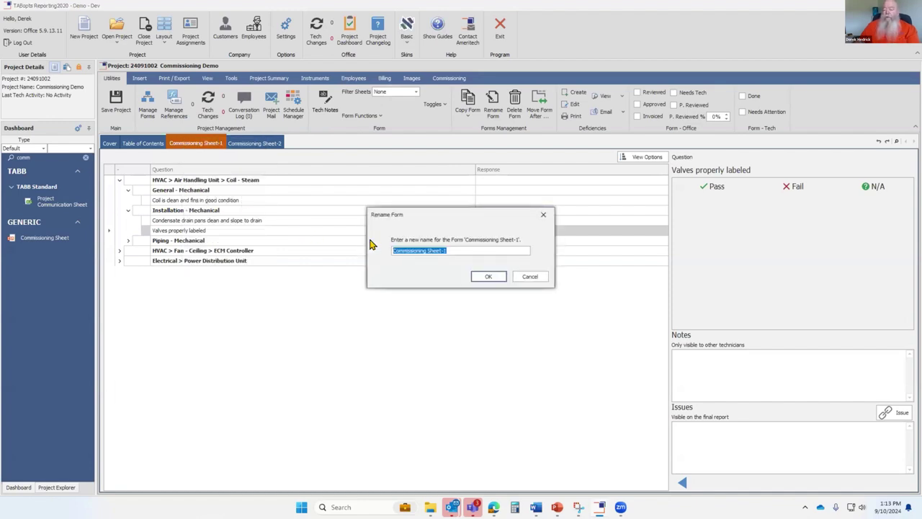
pyautogui.write('RTU')
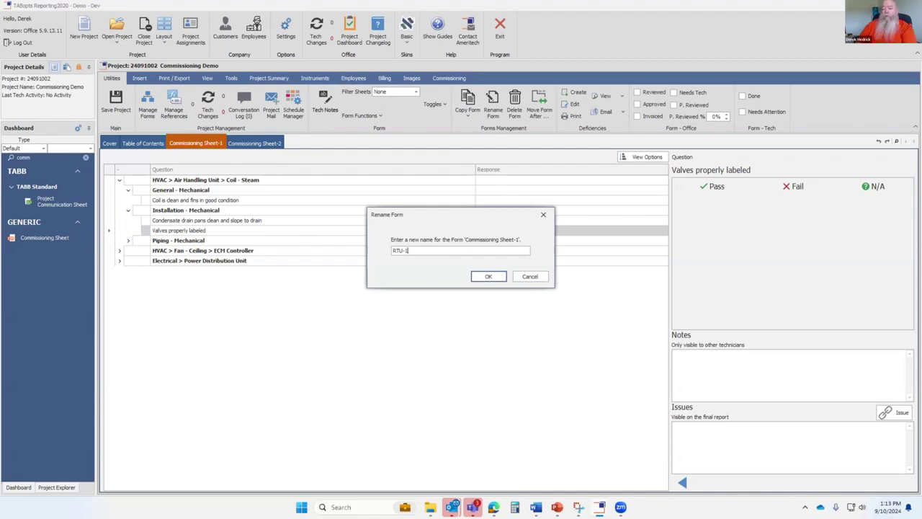
pyautogui.press('Return')
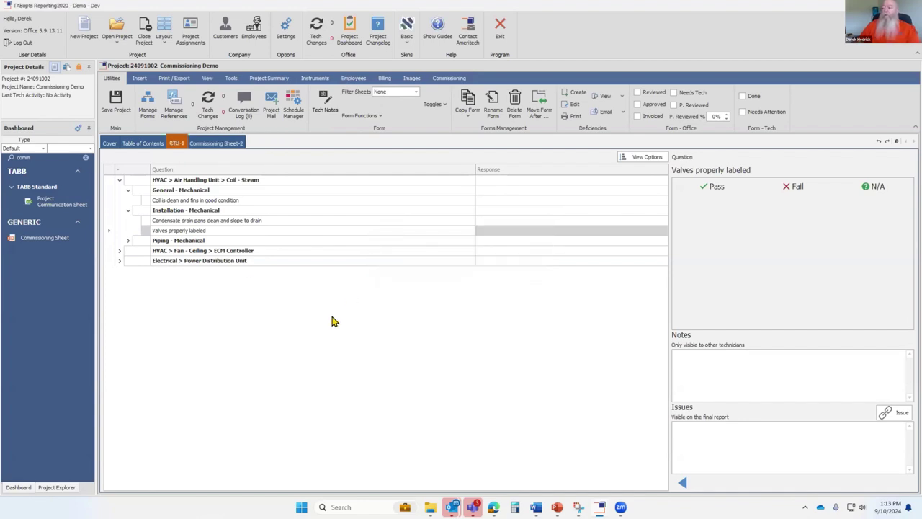
# On Commissioning Sheet-2, answer Pass to the coil condition, condensate drain pan and valve labeling questions of the Coil - Steam set.
pyautogui.click(217, 144)
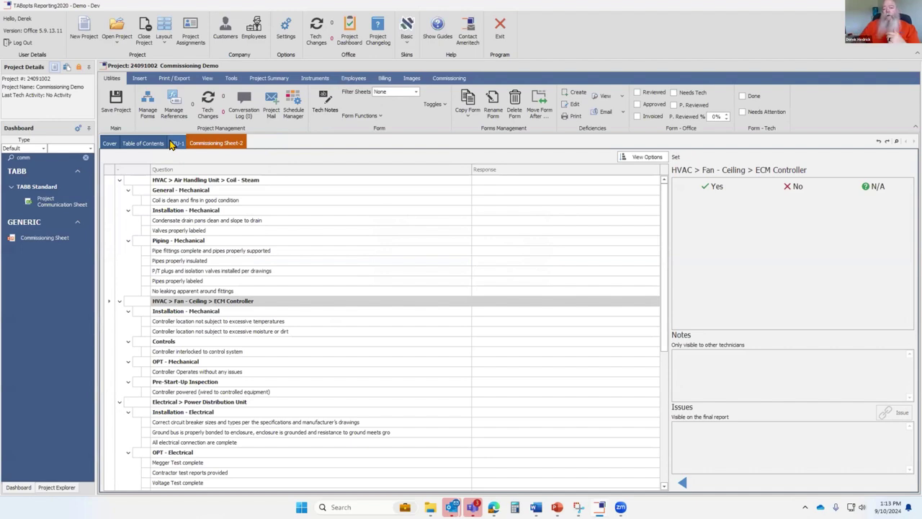
pyautogui.click(509, 183)
pyautogui.click(496, 200)
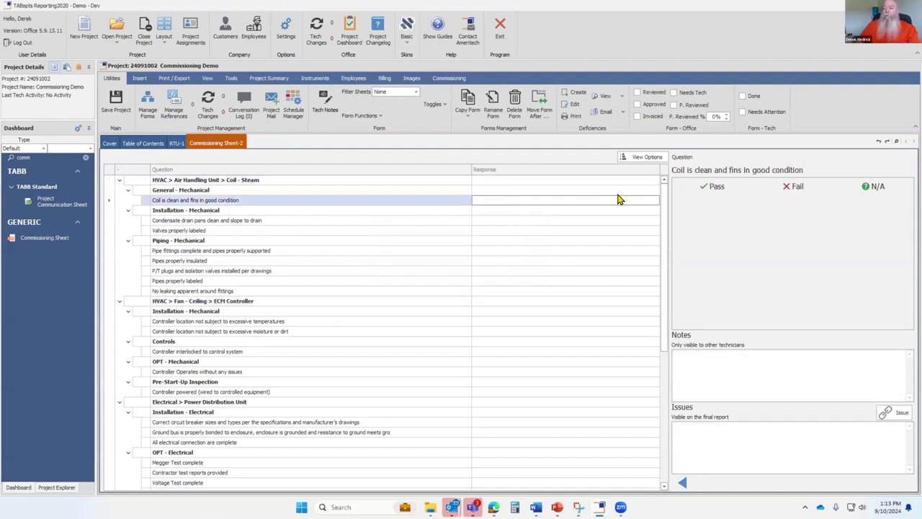
pyautogui.click(725, 193)
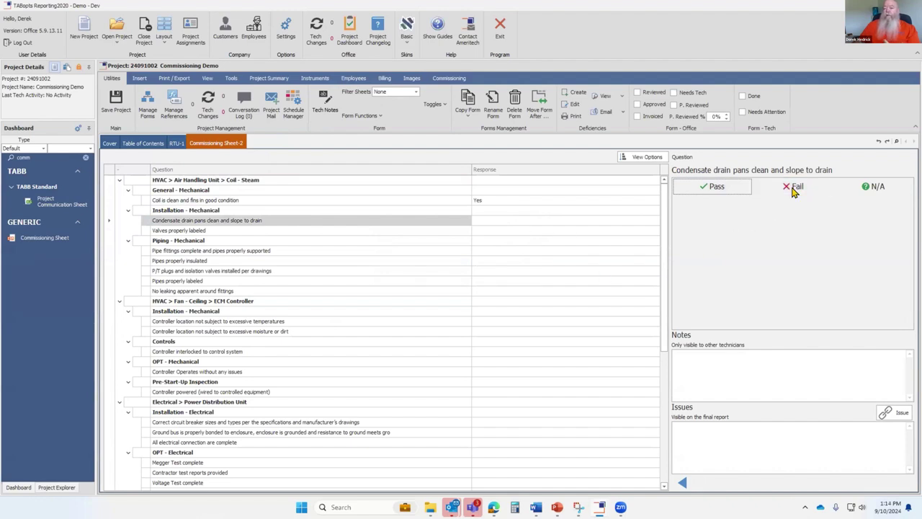
pyautogui.click(716, 186)
pyautogui.click(713, 186)
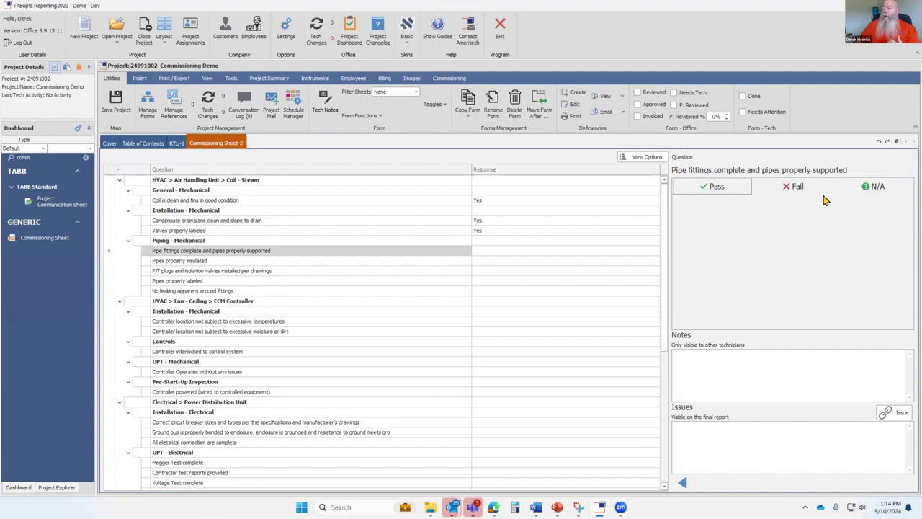
# Record the issue "Pipe fitting missing" for the question about complete pipe fittings and properly supported pipes.
pyautogui.click(693, 356)
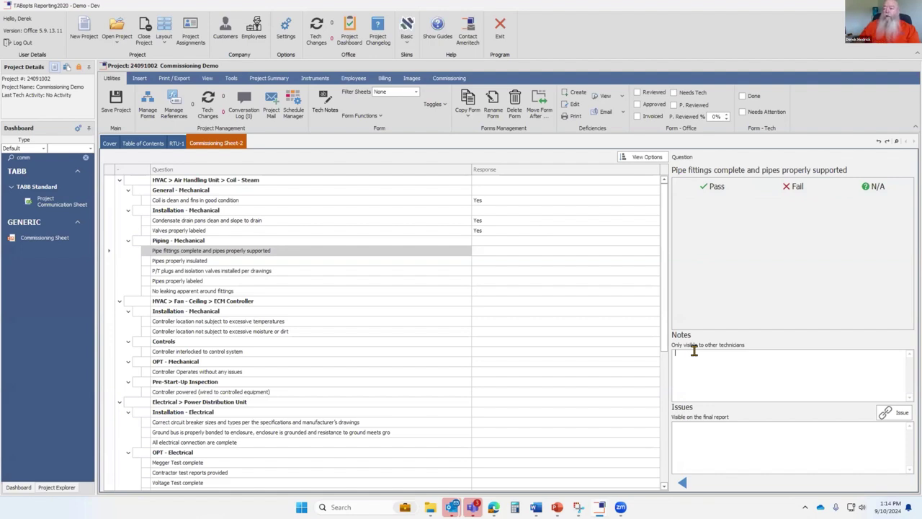
pyautogui.click(700, 426)
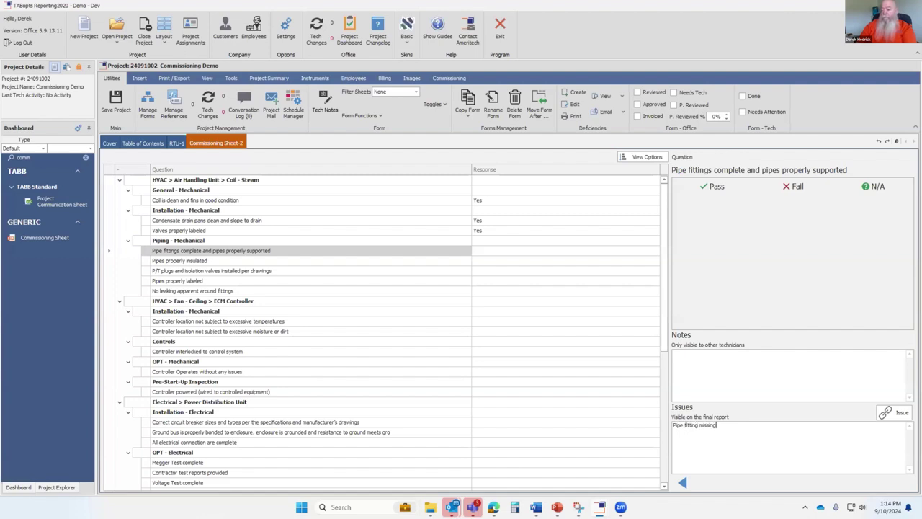
pyautogui.click(521, 262)
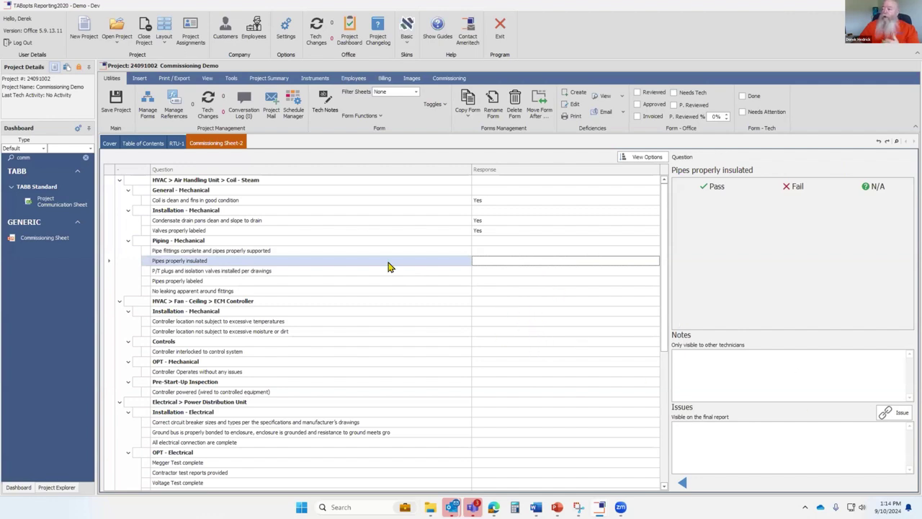
# Generate a print preview of the whole project report and view its table of contents.
pyautogui.click(167, 78)
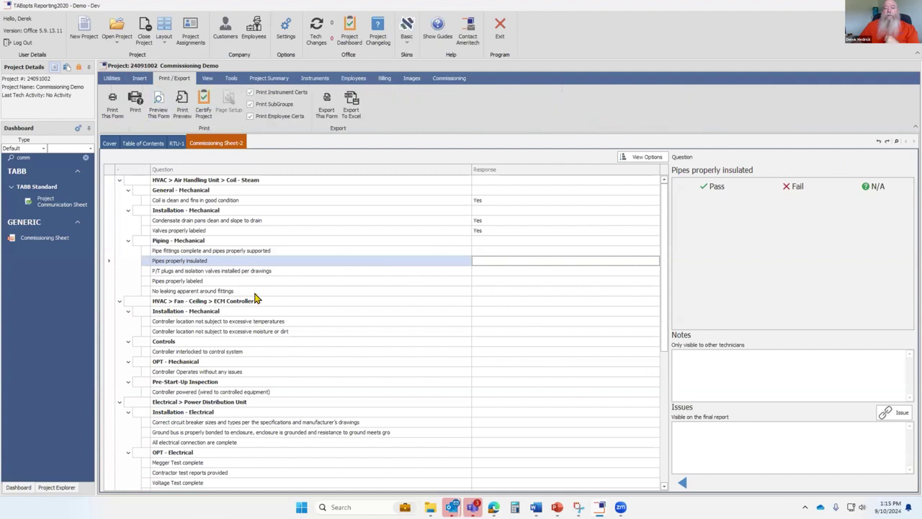
pyautogui.click(183, 101)
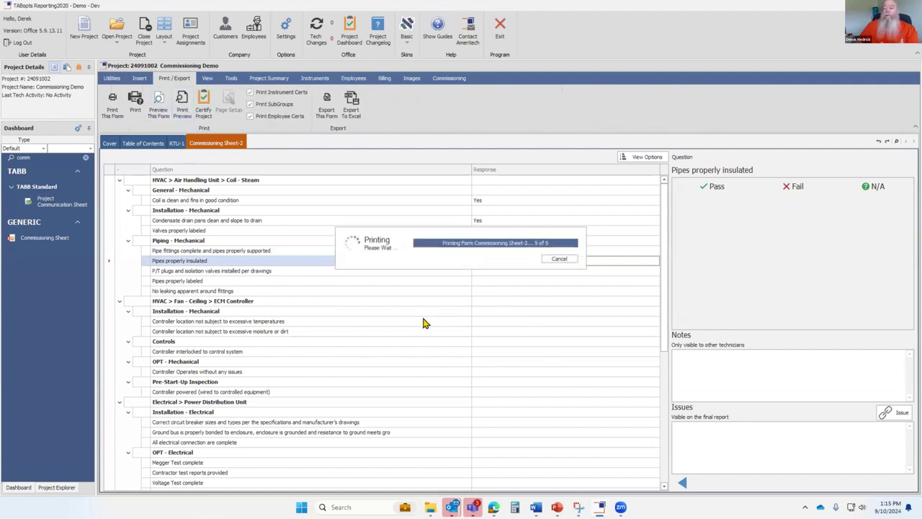
pyautogui.scroll(-10, 515, 293)
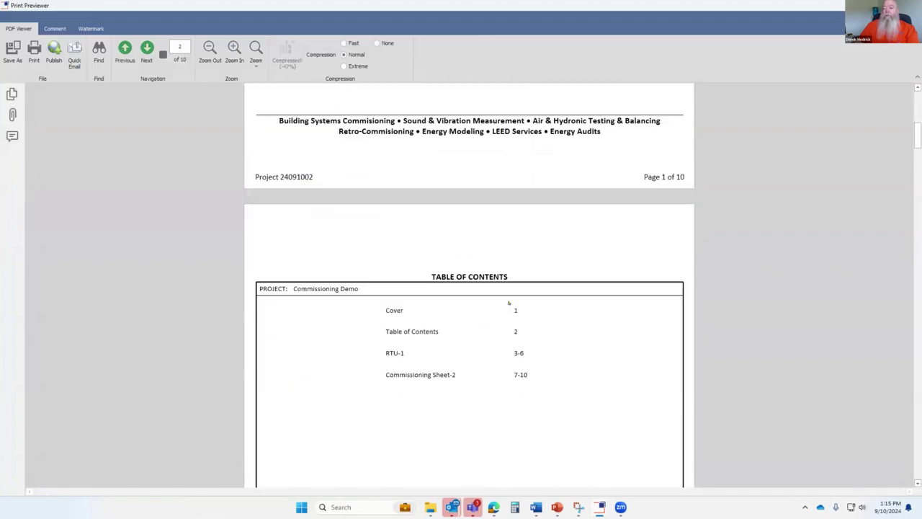
# Review the answered and unanswered questions and the recorded issue on the RTU-1 and Commissioning Sheet-2 pages of the report preview, and close it.
pyautogui.scroll(-10, 438, 372)
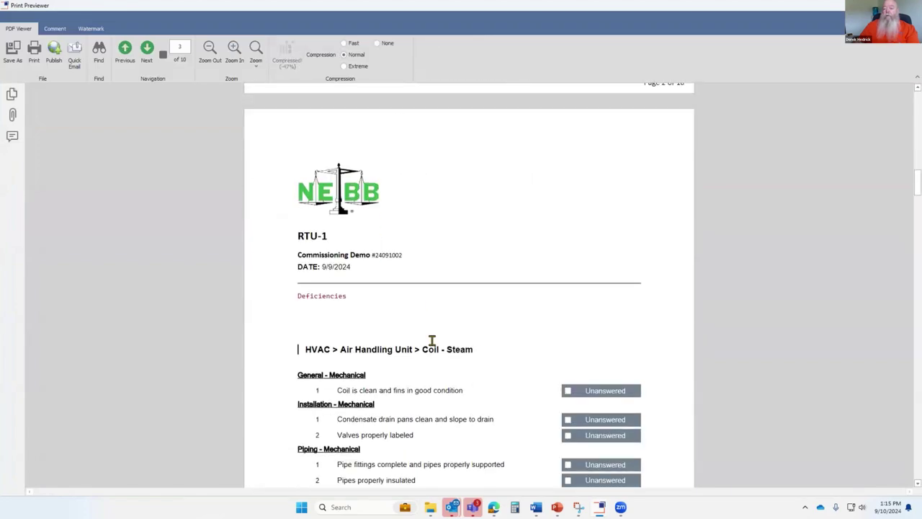
pyautogui.scroll(-15, 474, 347)
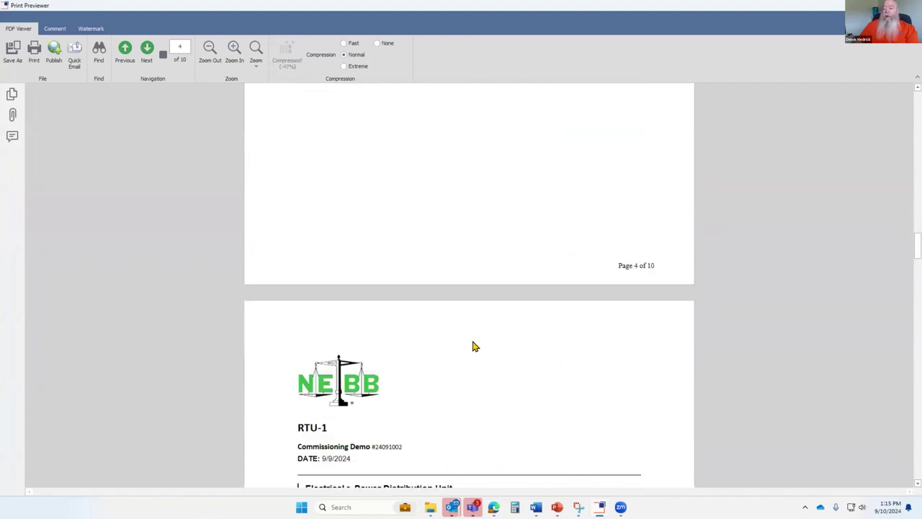
pyautogui.scroll(-15, 465, 332)
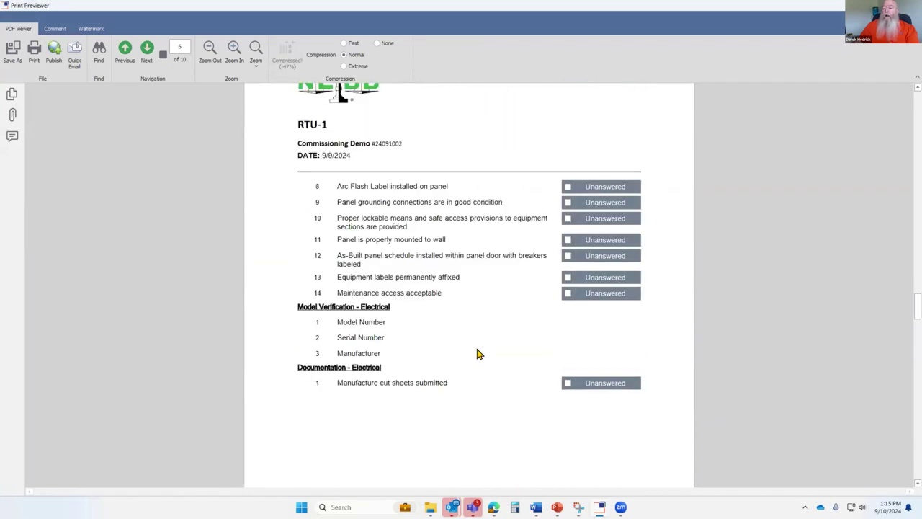
pyautogui.scroll(-10, 477, 354)
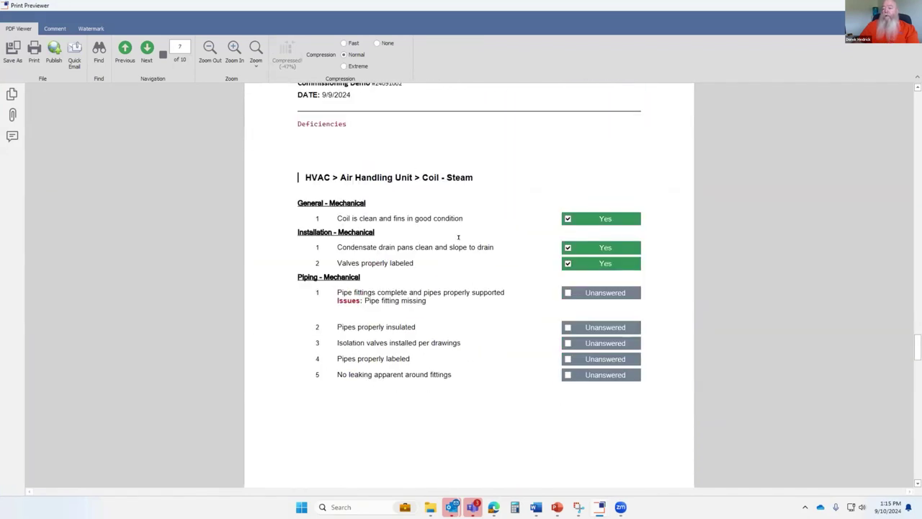
pyautogui.scroll(-10, 477, 264)
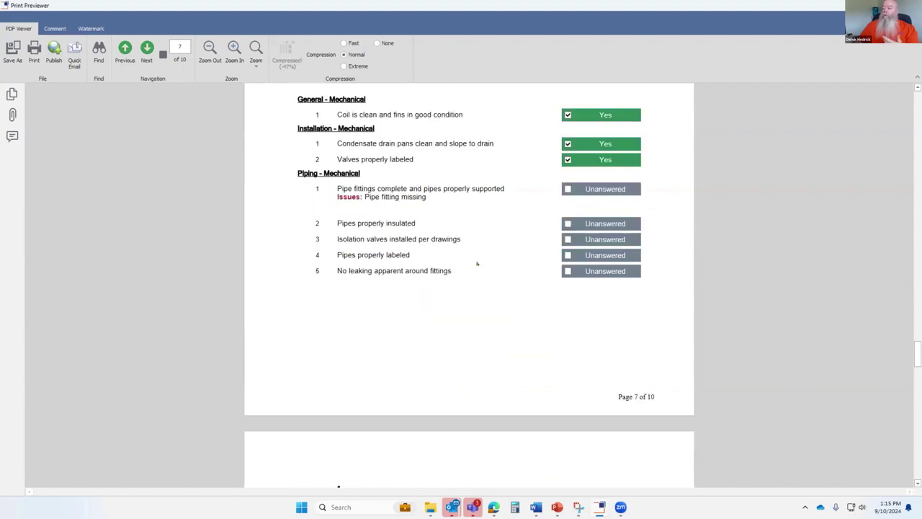
pyautogui.scroll(6, 471, 264)
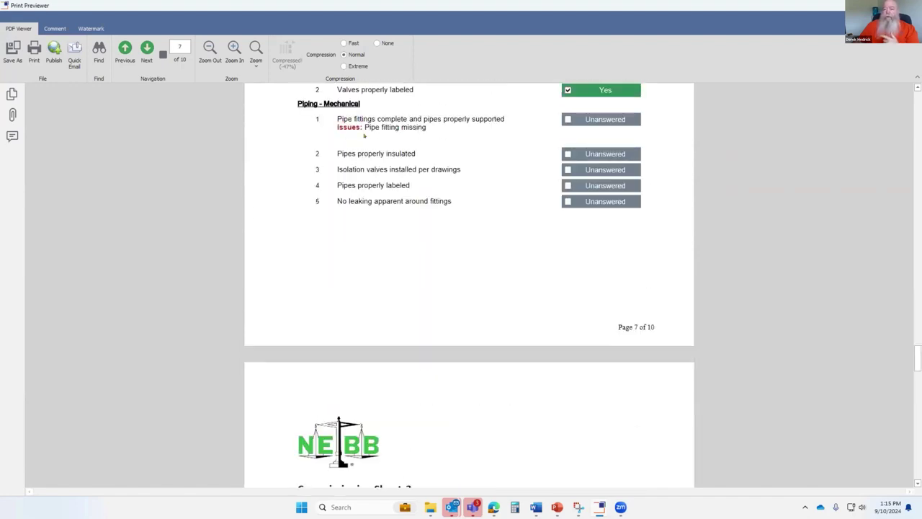
pyautogui.scroll(2, 394, 151)
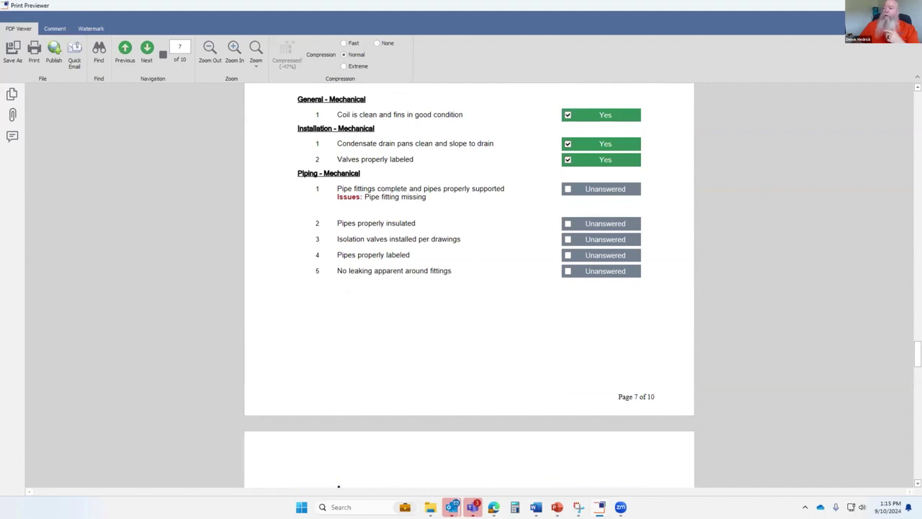
pyautogui.hotkey('alt', 'F4')
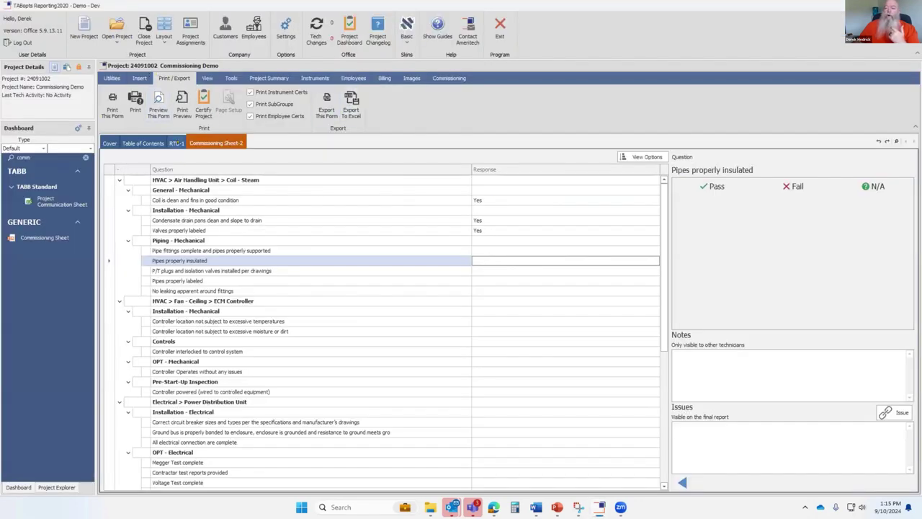
# Attach the picture Issue3 as the first image of the "Pipe fitting missing" issue and save the issue.
pyautogui.click(449, 78)
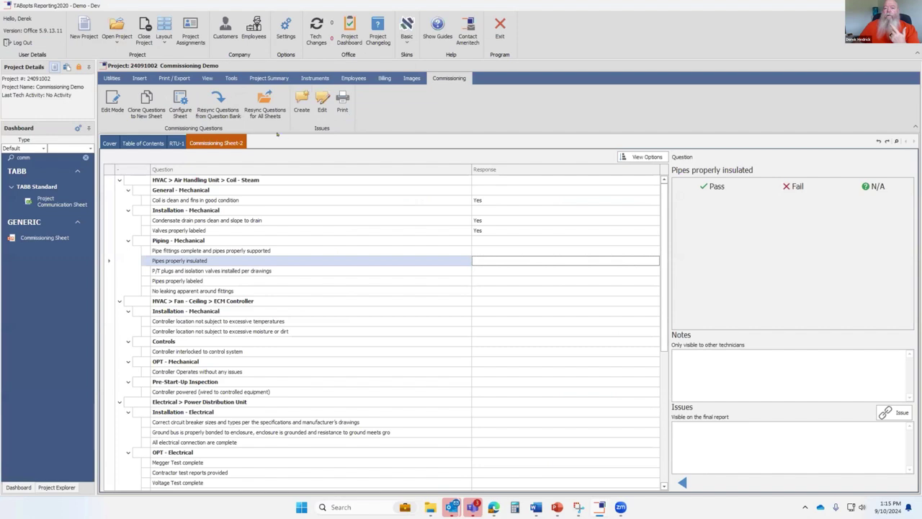
pyautogui.click(322, 104)
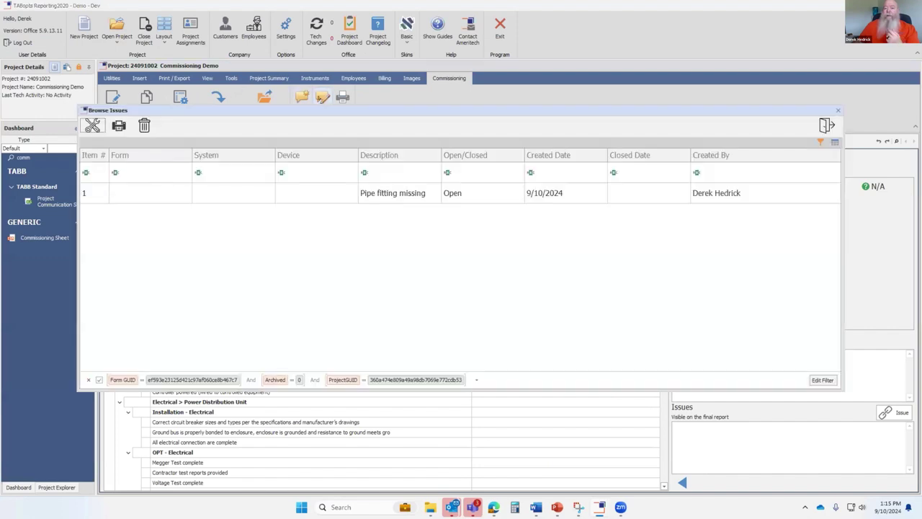
pyautogui.click(160, 193)
pyautogui.doubleClick(160, 193)
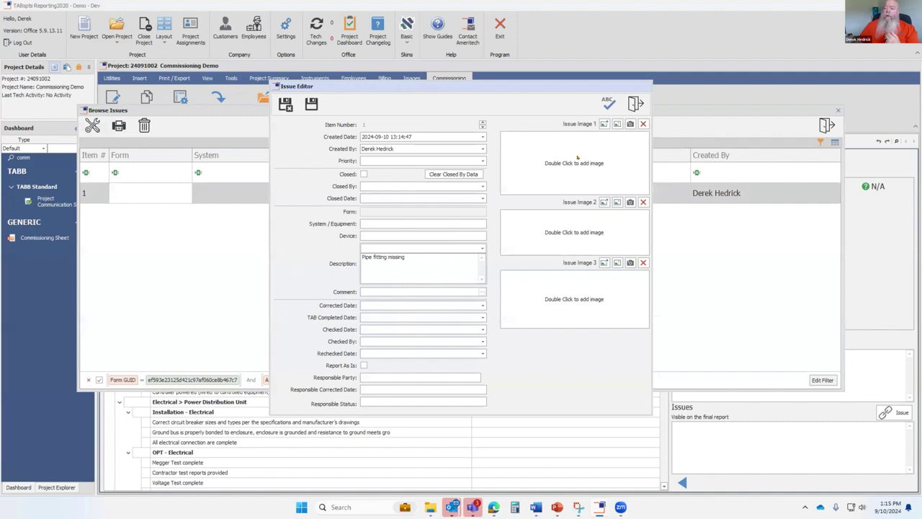
pyautogui.click(564, 165)
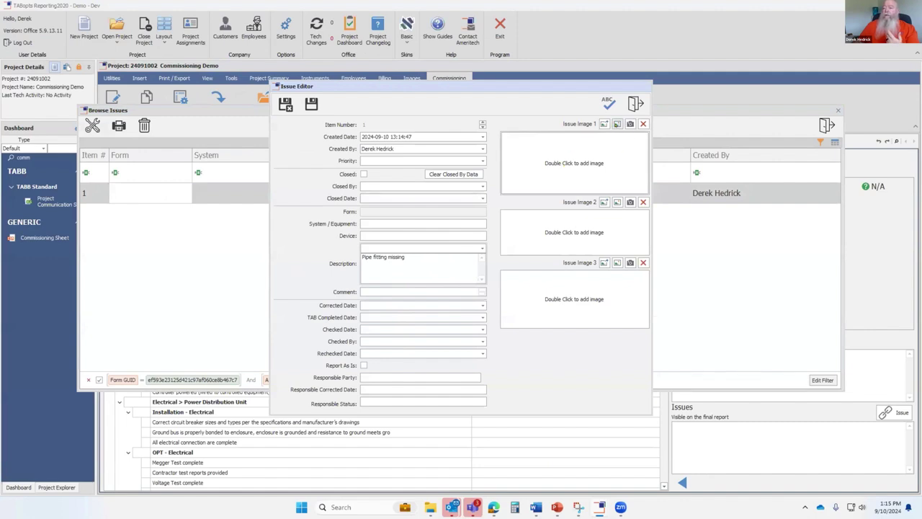
pyautogui.click(618, 124)
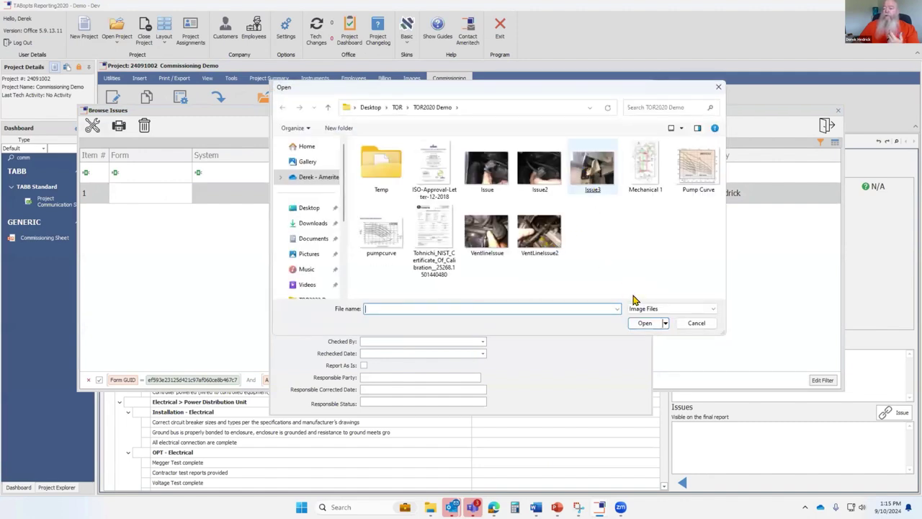
pyautogui.doubleClick(592, 169)
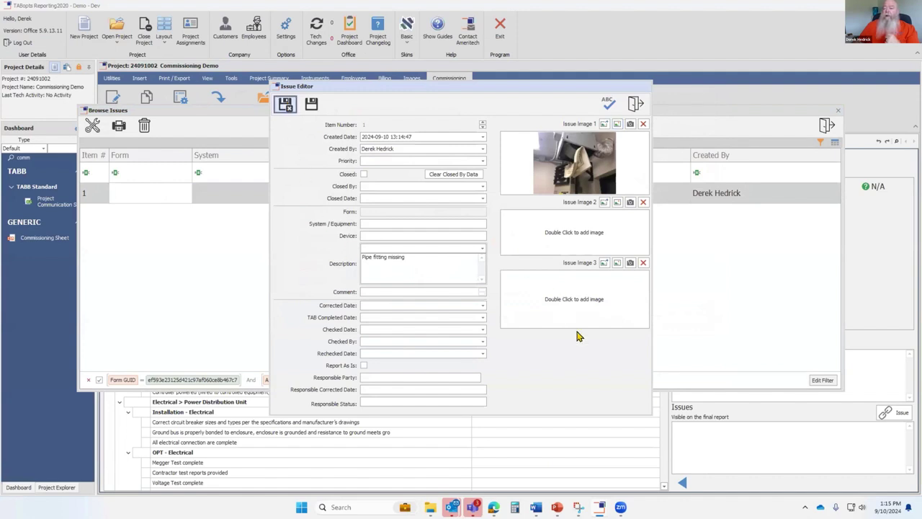
pyautogui.hotkey('ctrl', 's')
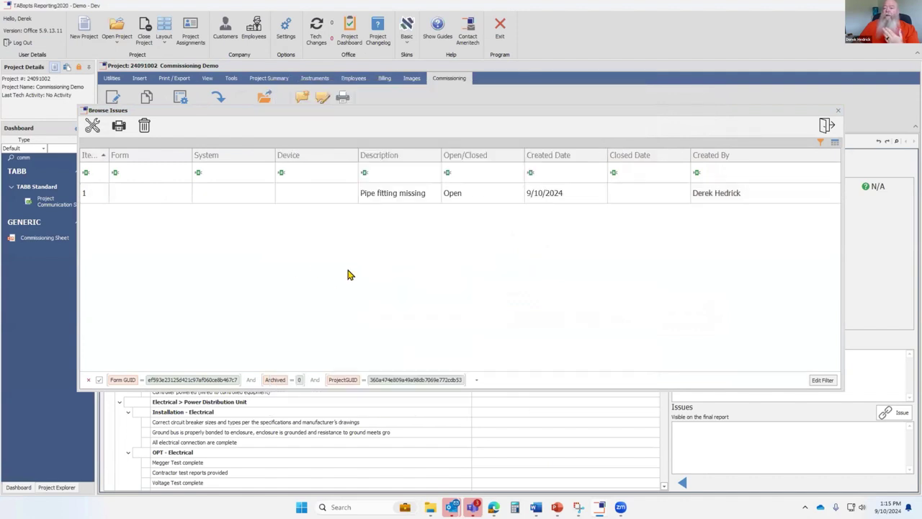
pyautogui.click(826, 126)
# Select all available issues for printing, preview the Cx Issue Log with its picture, and close the preview.
pyautogui.click(342, 99)
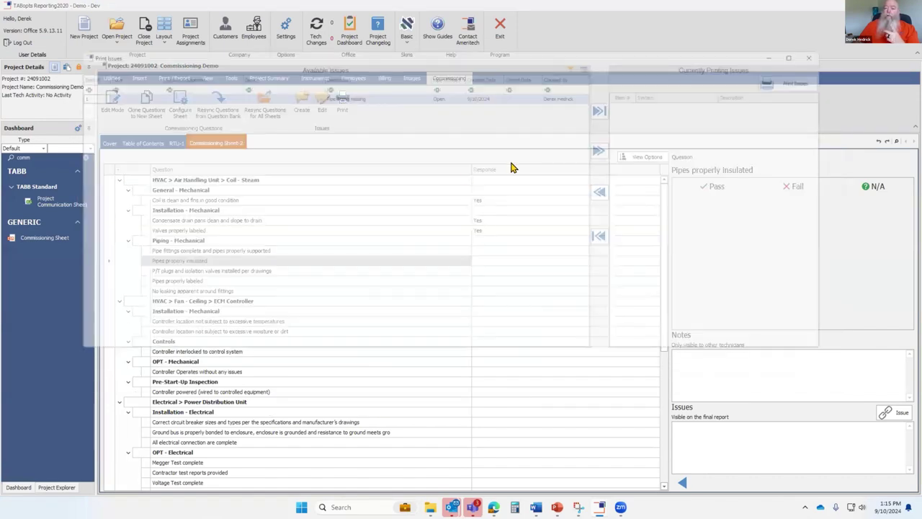
pyautogui.click(612, 103)
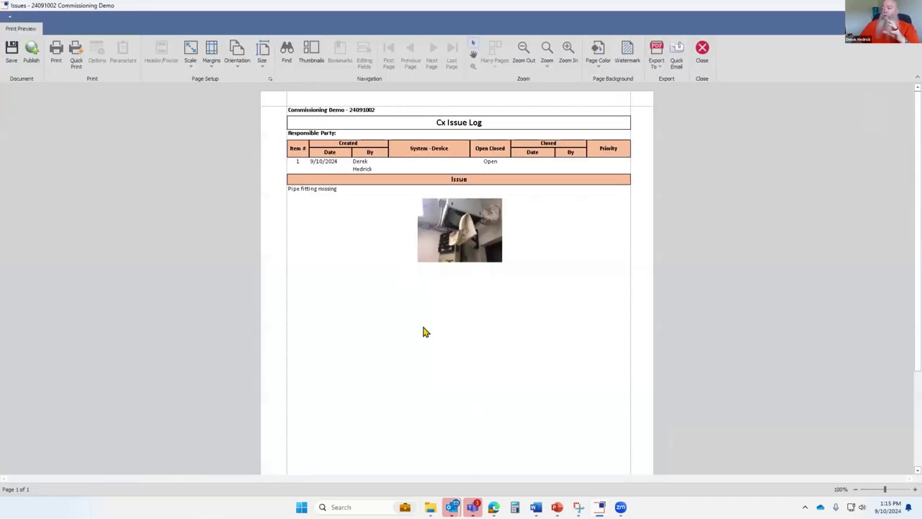
pyautogui.click(703, 50)
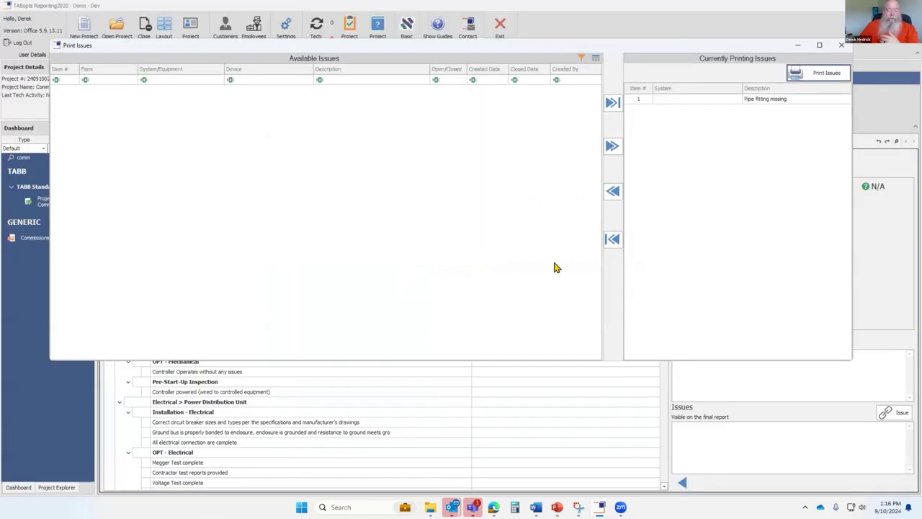
pyautogui.click(841, 45)
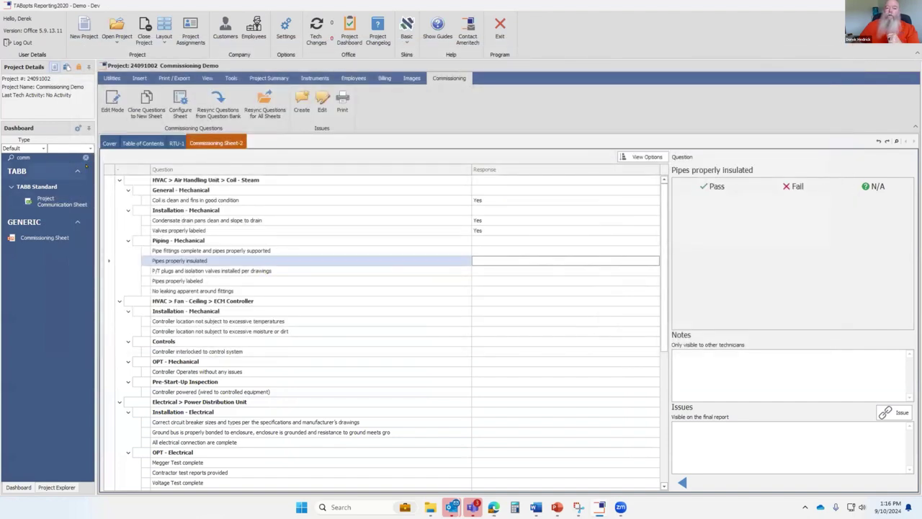
# Add an Issues form from the Standard forms to the project and place it directly after the Table of Contents.
pyautogui.click(85, 157)
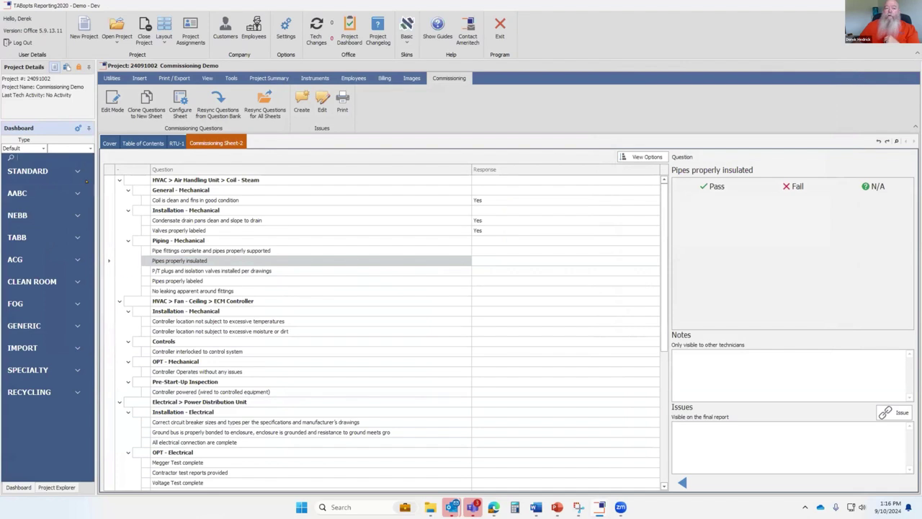
pyautogui.click(63, 171)
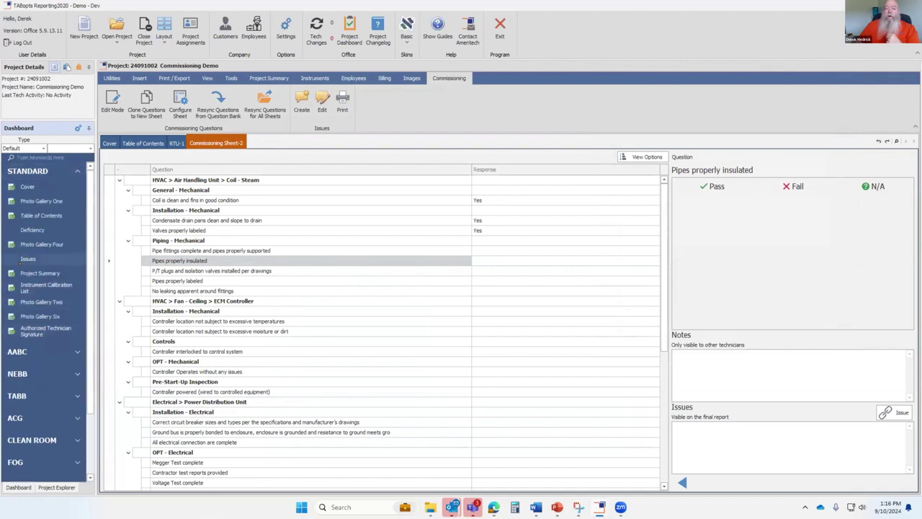
pyautogui.doubleClick(22, 261)
pyautogui.hotkey('ctrl', 's')
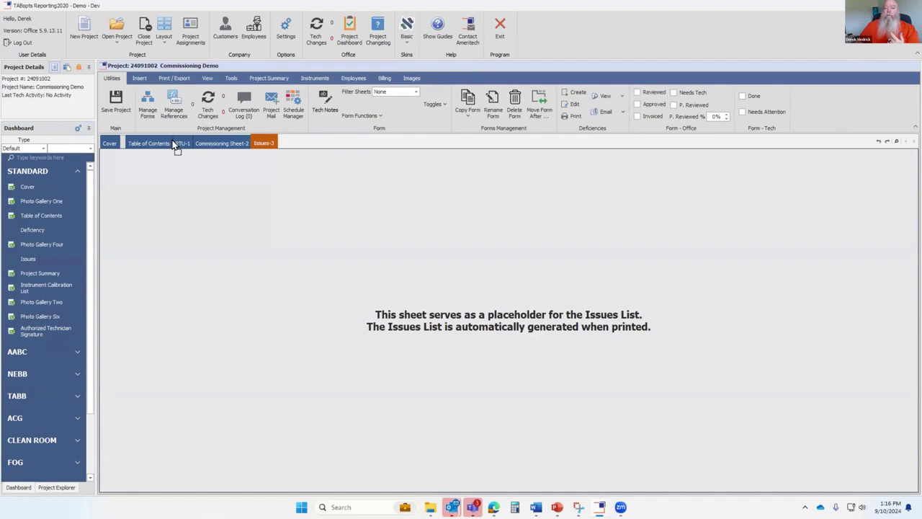
pyautogui.moveTo(173, 143); pyautogui.dragTo(174, 144)
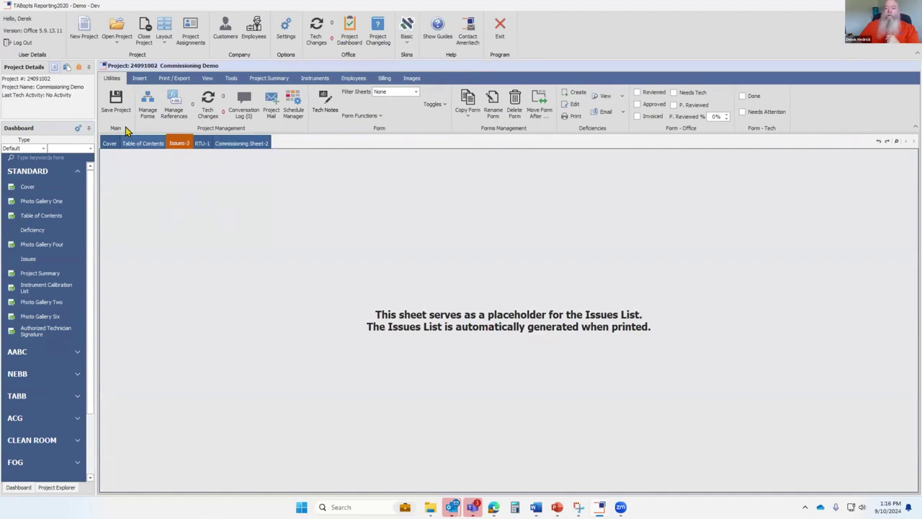
# Preview the whole project report, check the table of contents and the Cx Issue Log page, and close the preview.
pyautogui.click(181, 80)
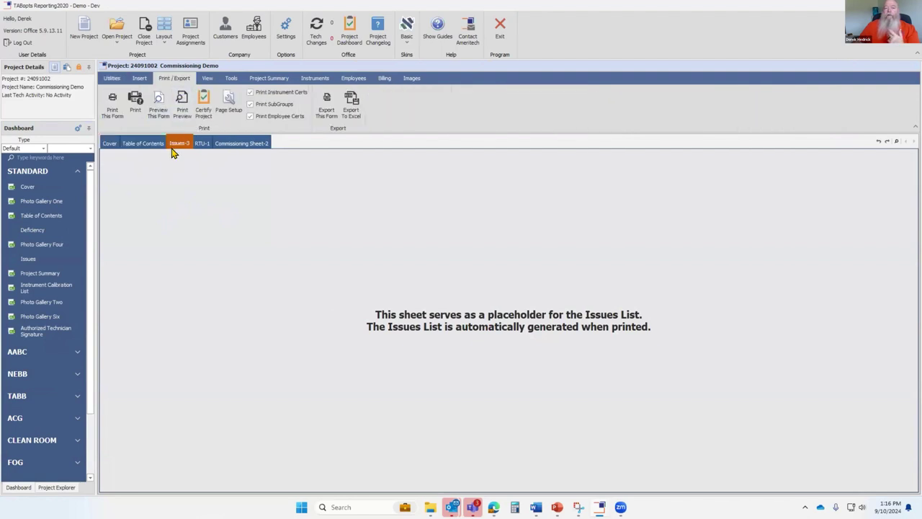
pyautogui.click(177, 104)
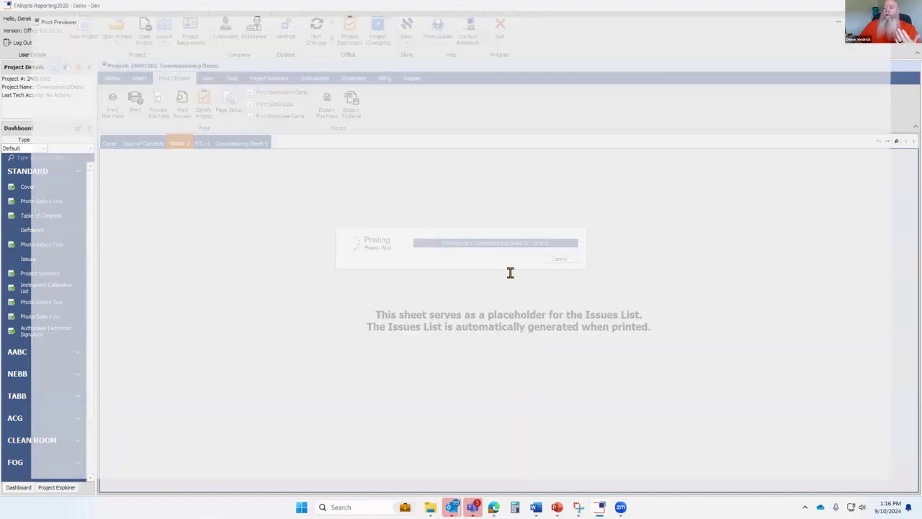
pyautogui.scroll(-10, 516, 280)
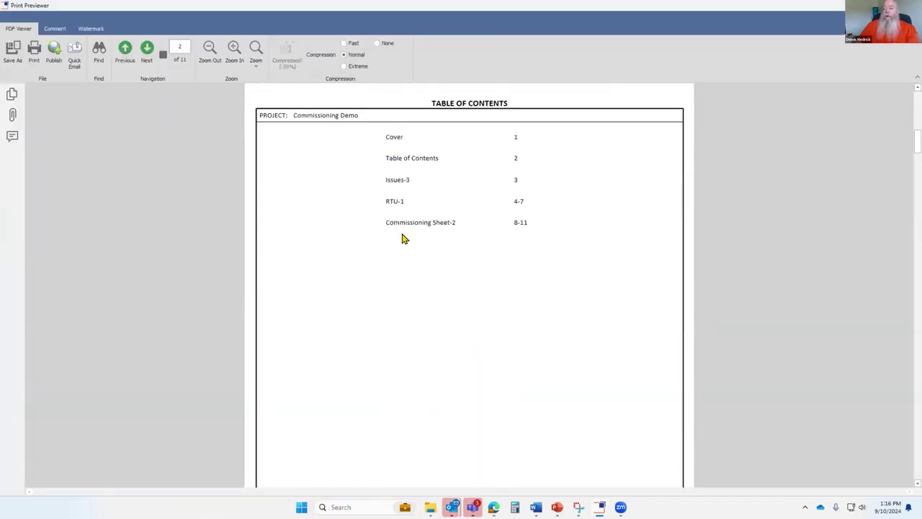
pyautogui.scroll(-6, 405, 251)
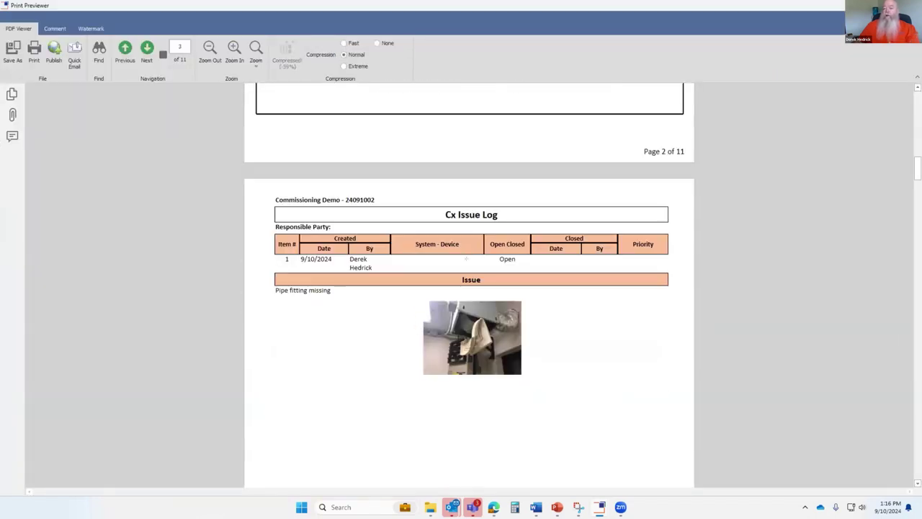
pyautogui.scroll(-8, 525, 319)
pyautogui.scroll(3, 517, 320)
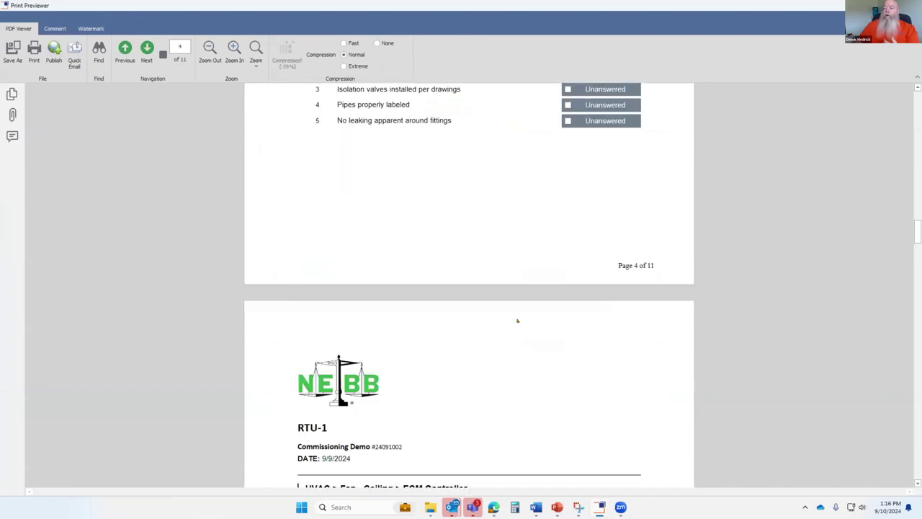
pyautogui.scroll(-2, 517, 319)
pyautogui.scroll(1, 654, 210)
pyautogui.click(910, 5)
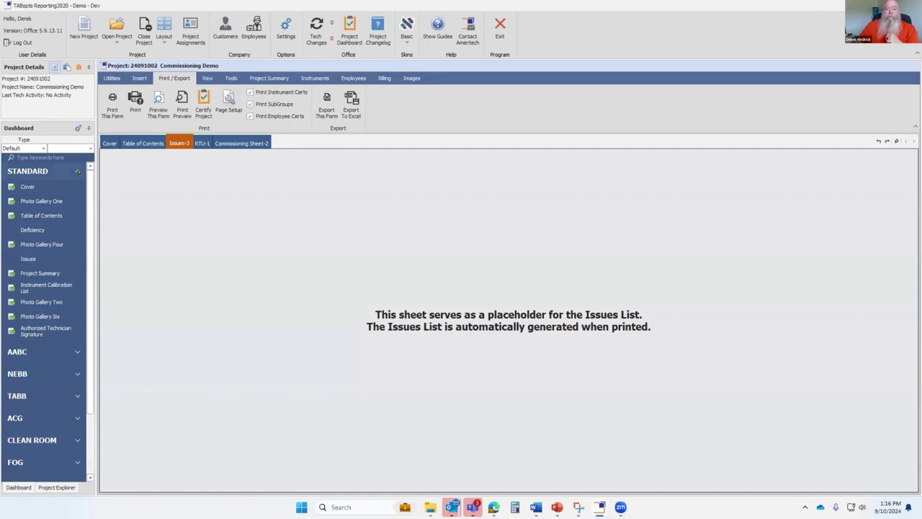
# Import the Word document FPT_UPS_Sample into the project as a new form and look through its Functional Performance Test pages.
pyautogui.click(75, 172)
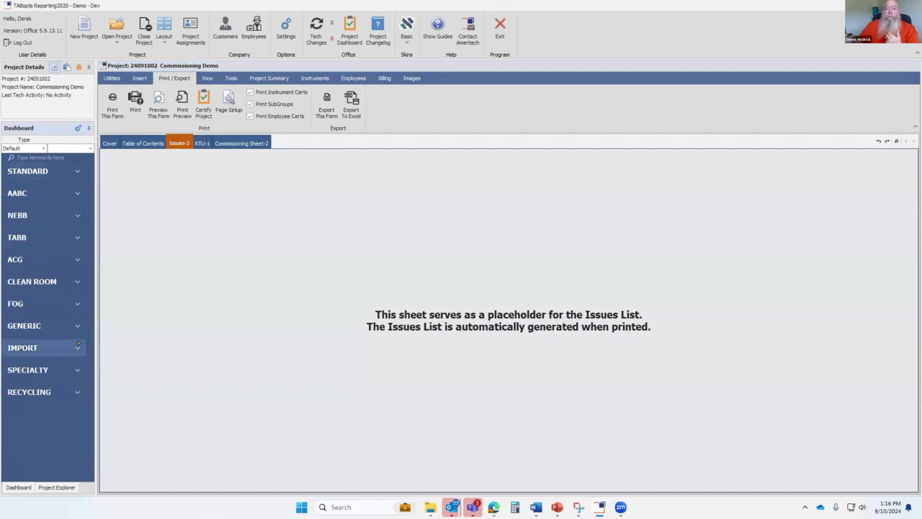
pyautogui.click(43, 347)
pyautogui.click(40, 406)
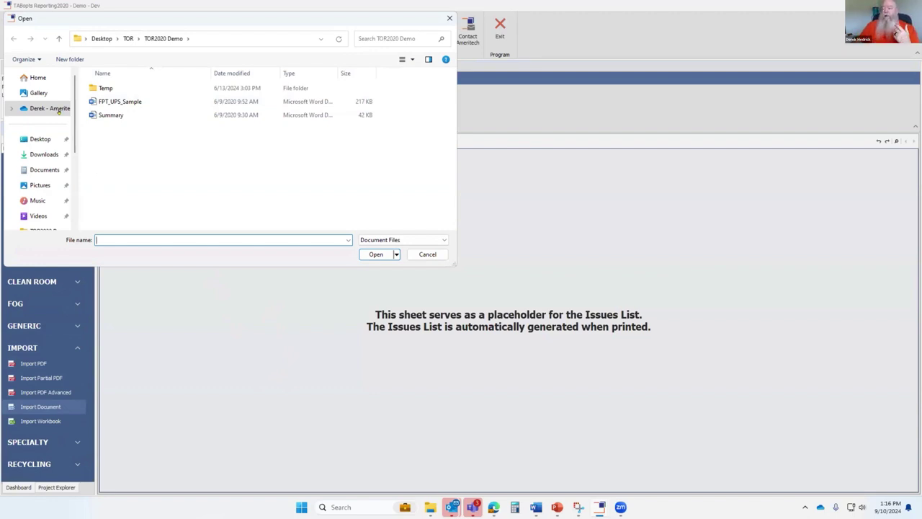
pyautogui.doubleClick(120, 101)
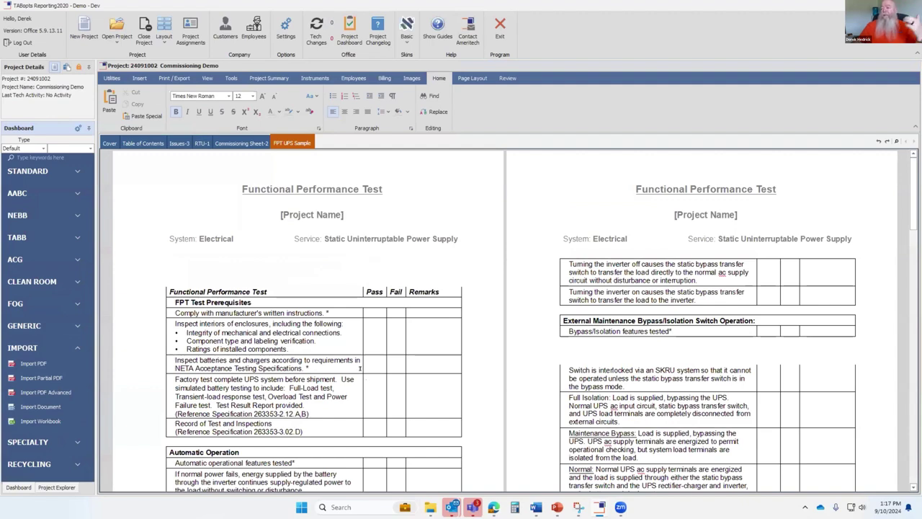
pyautogui.scroll(-4, 364, 370)
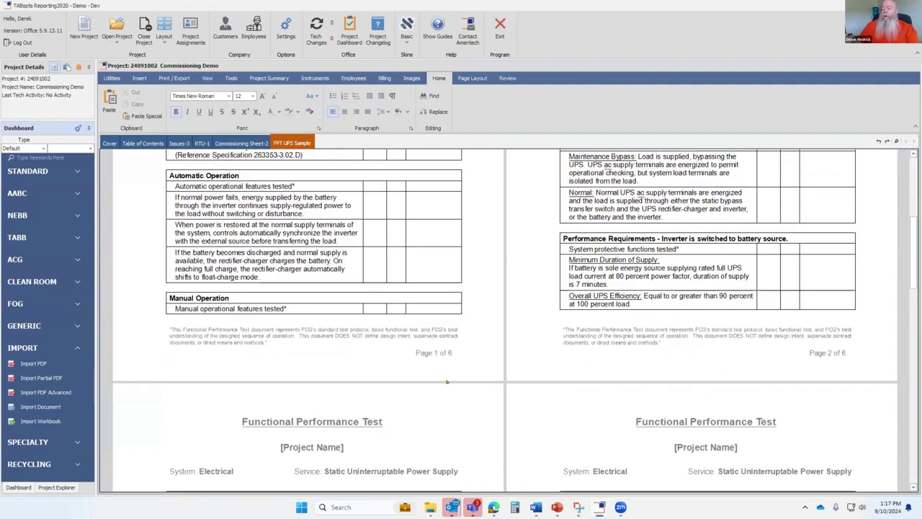
pyautogui.scroll(-4, 422, 384)
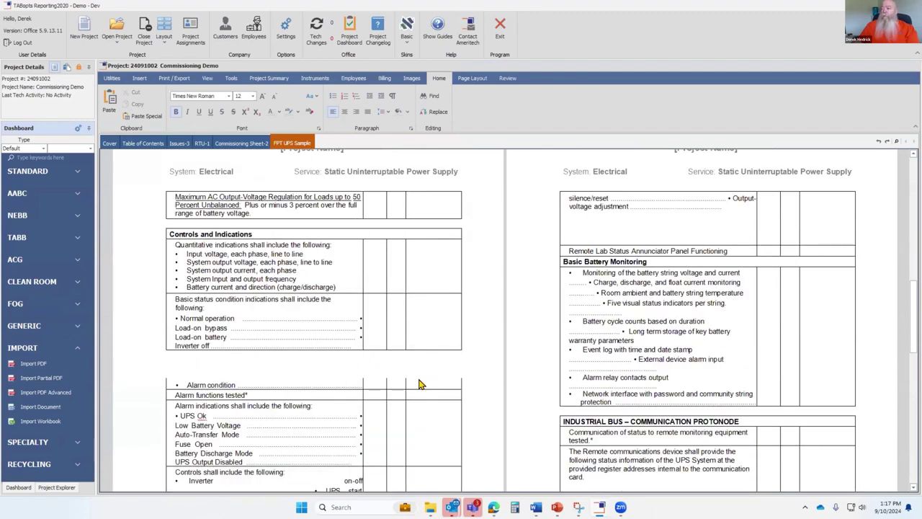
pyautogui.scroll(-3, 421, 384)
pyautogui.scroll(3, 422, 384)
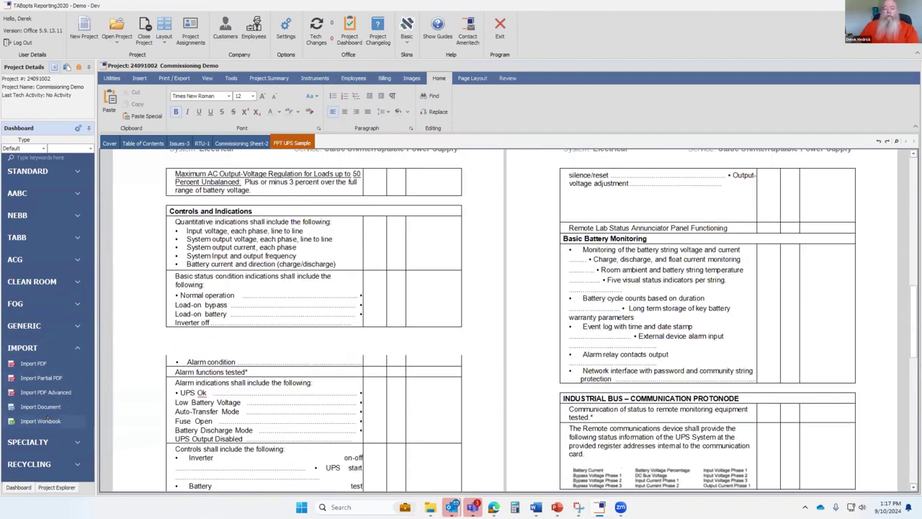
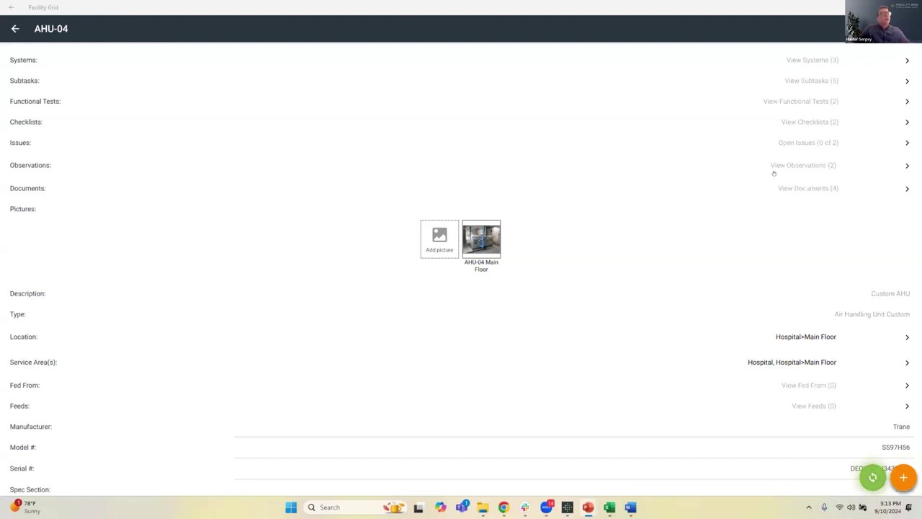
# In Facility Grid, review the AHU-04 equipment record, view its checklists and open the in-progress checklist PFC-M-413.
pyautogui.scroll(-1, 461, 267)
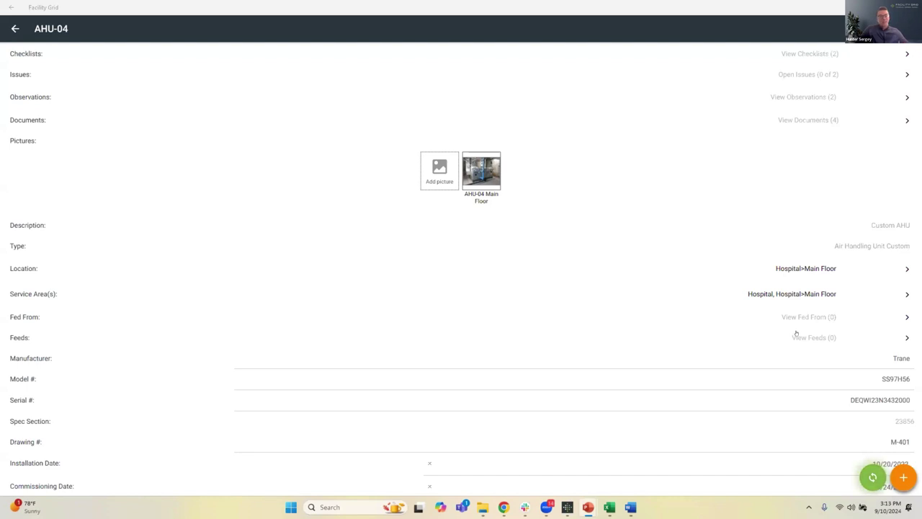
pyautogui.scroll(-1, 796, 327)
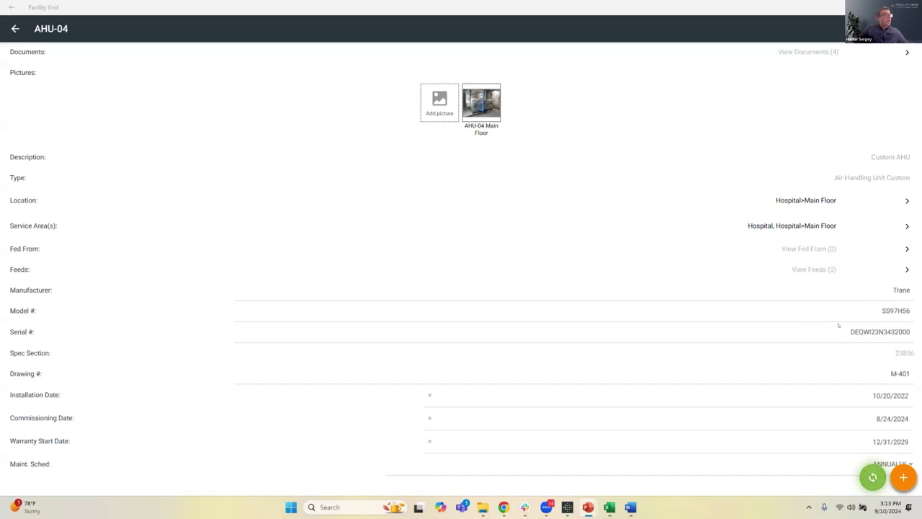
pyautogui.scroll(-1, 866, 328)
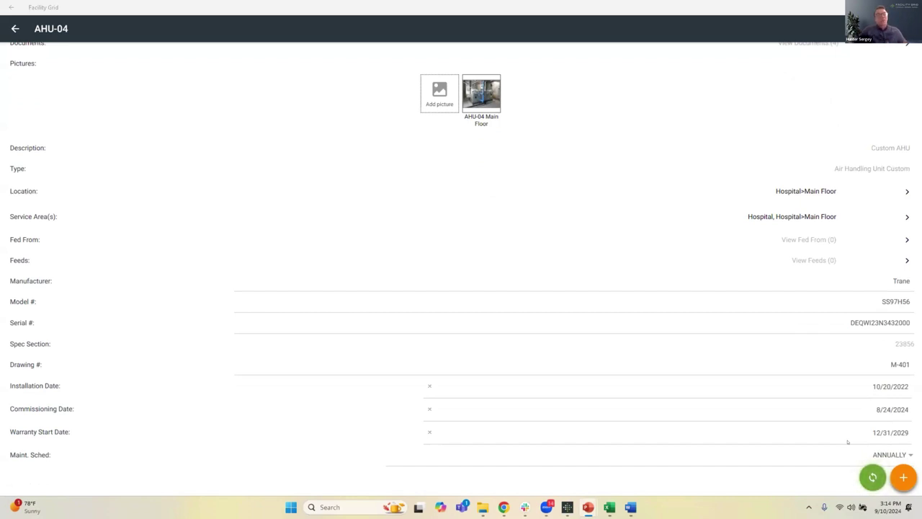
pyautogui.scroll(2, 749, 343)
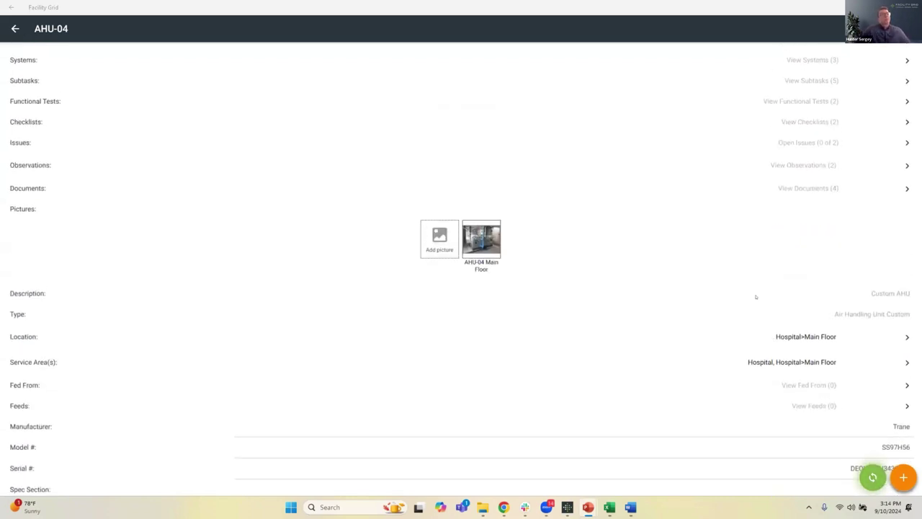
pyautogui.click(809, 124)
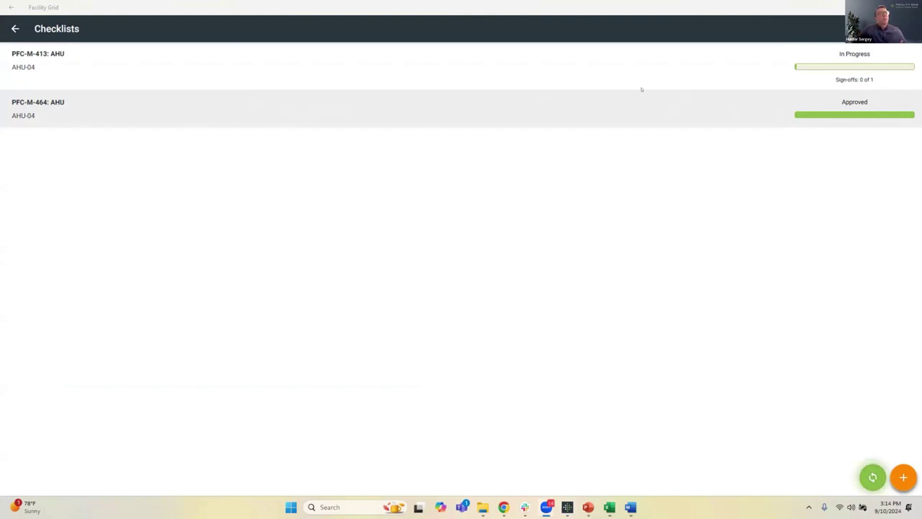
pyautogui.click(750, 58)
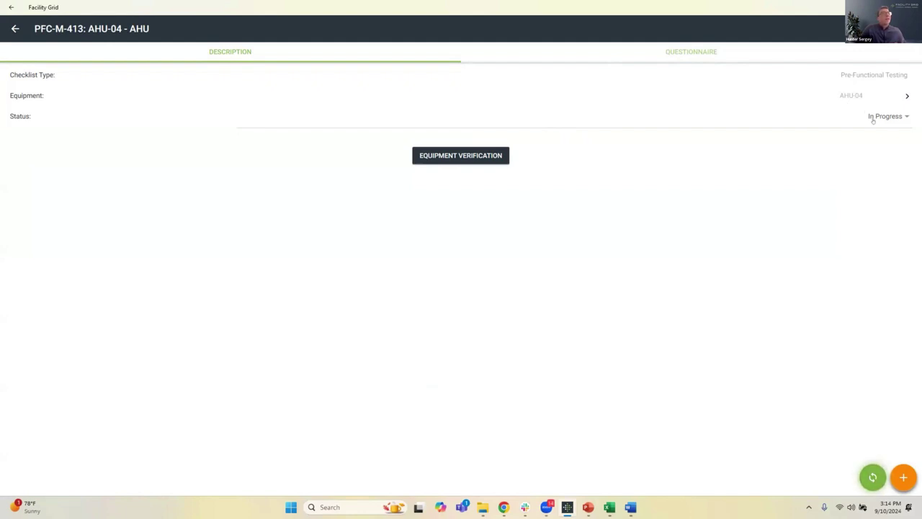
# Open the checklist's equipment verification and mark the manufacturer as not installed as submitted.
pyautogui.click(493, 156)
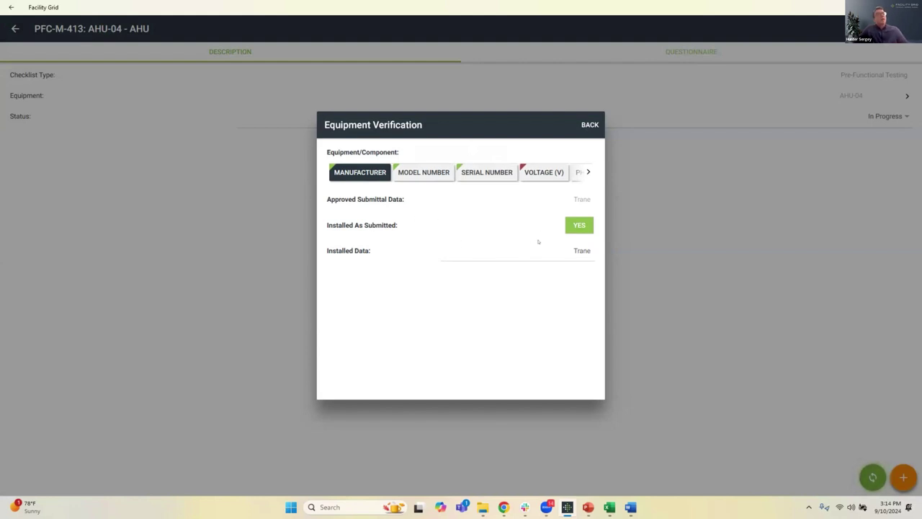
pyautogui.click(574, 226)
pyautogui.click(574, 226)
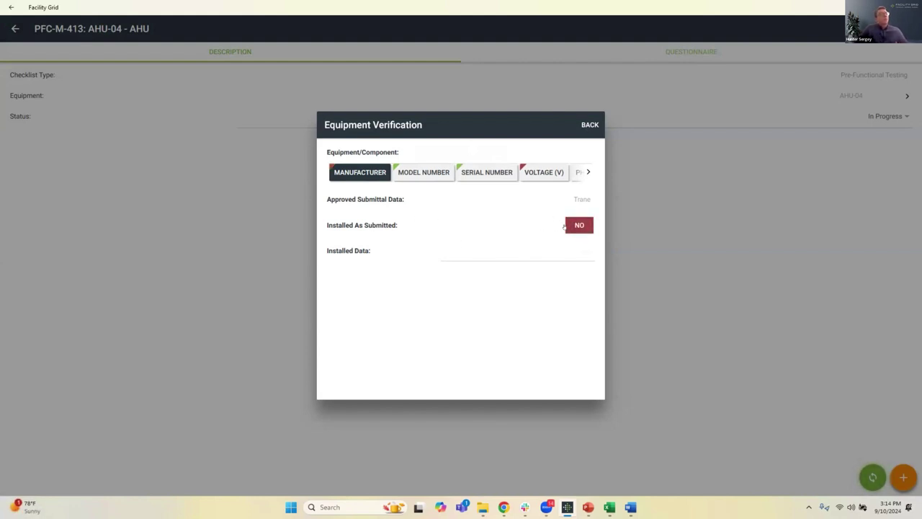
pyautogui.click(575, 226)
pyautogui.click(574, 226)
pyautogui.click(574, 226)
# Check the model number, serial number and voltage verification data, look over the remaining components, and close the equipment verification.
pyautogui.moveTo(585, 189); pyautogui.dragTo(512, 173)
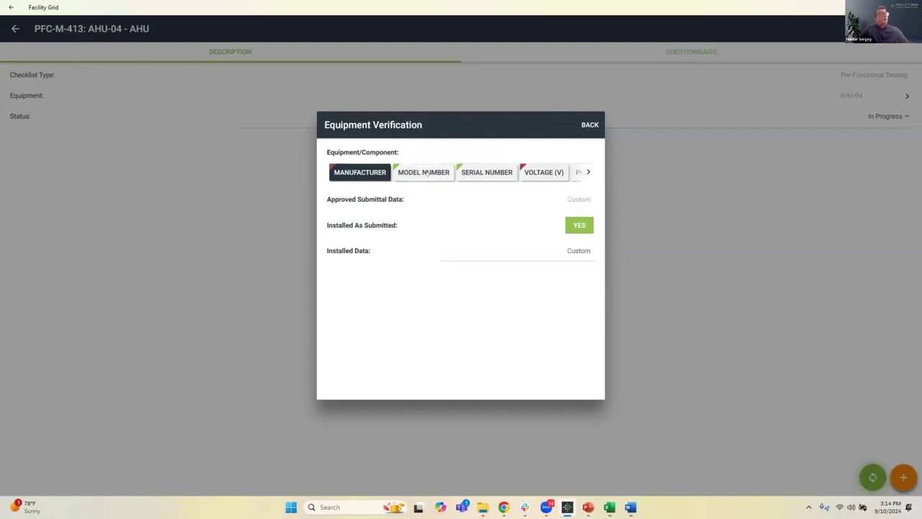
pyautogui.click(512, 173)
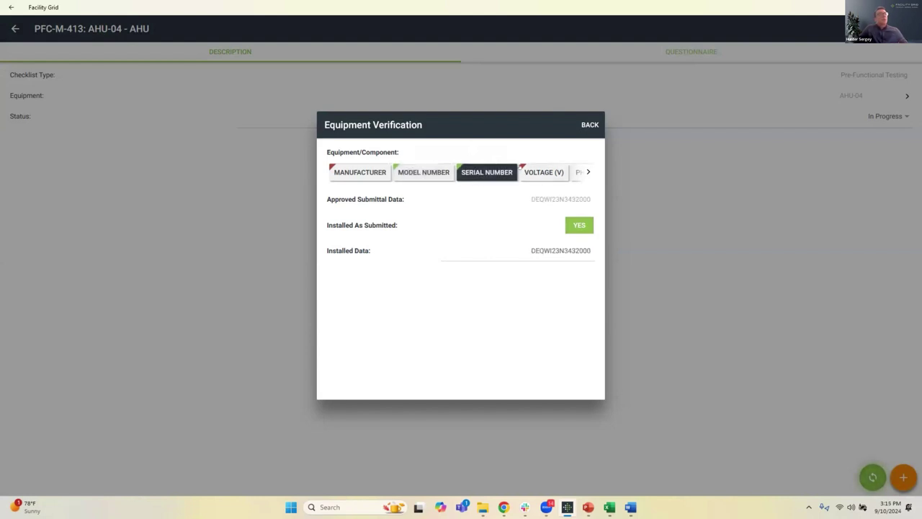
pyautogui.click(544, 172)
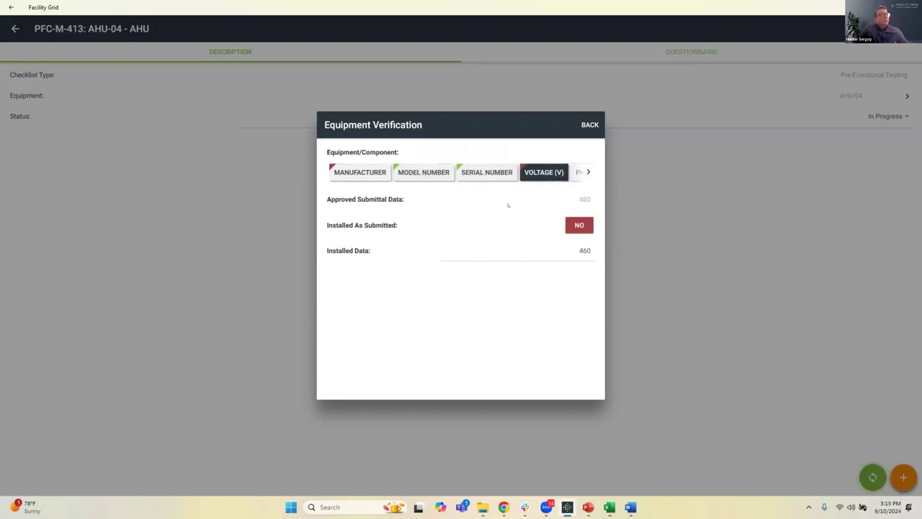
pyautogui.click(580, 249)
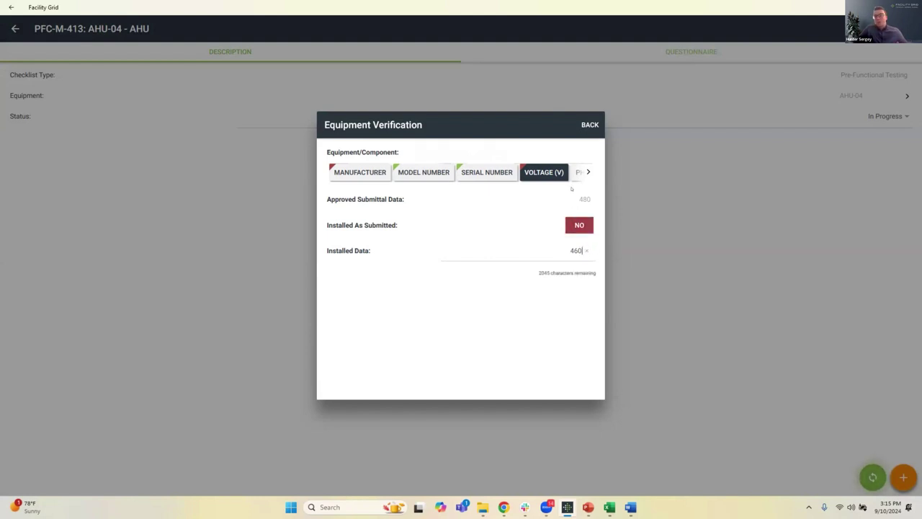
pyautogui.click(588, 172)
pyautogui.click(588, 172)
pyautogui.click(586, 172)
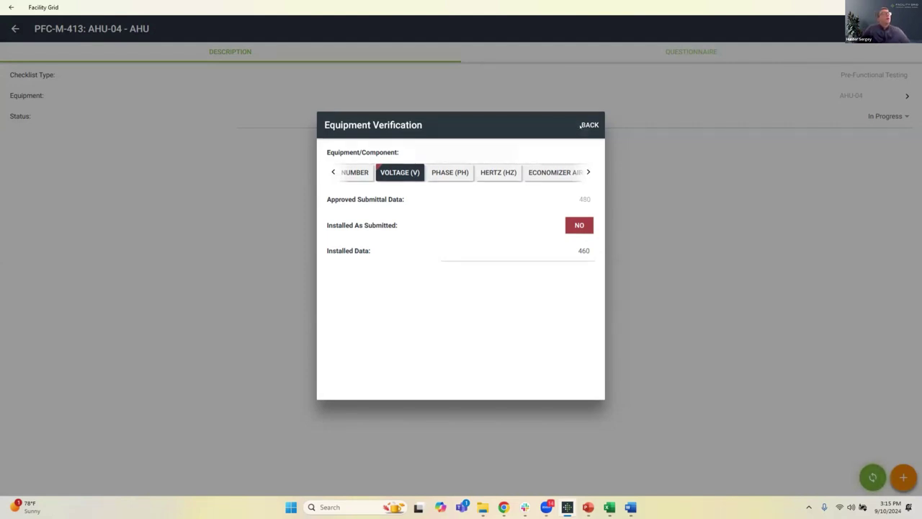
pyautogui.click(588, 124)
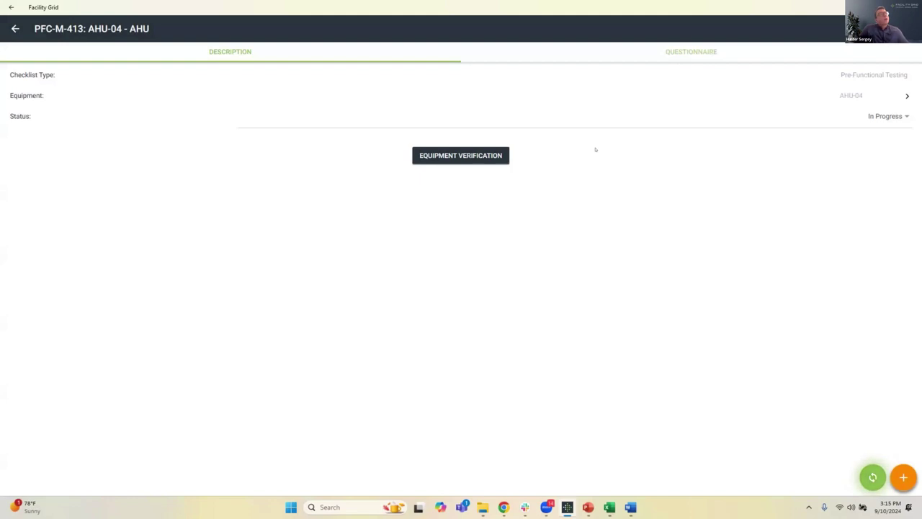
# In the checklist's questionnaire, answer Yes to 1.1.2 Performance data, 1.1.3 Installation and startup manual and plan, and 1.1.4 O&M manuals.
pyautogui.click(674, 54)
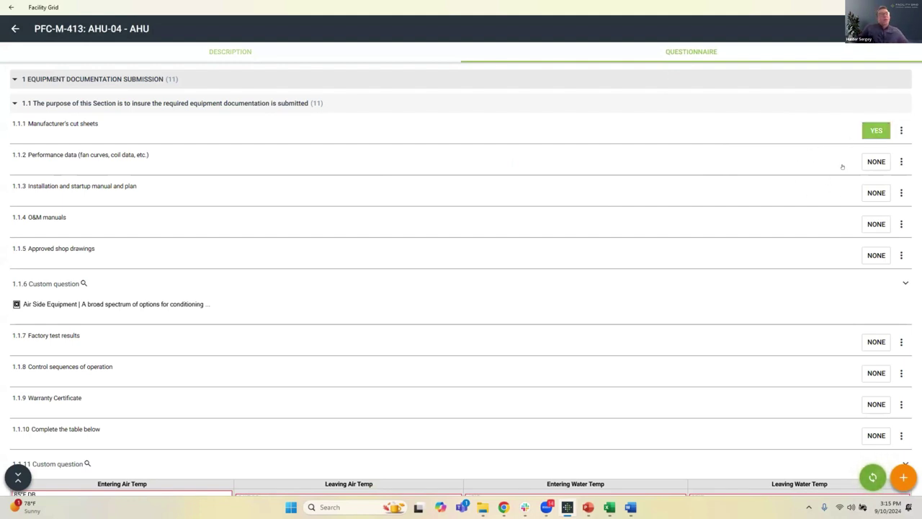
pyautogui.click(869, 165)
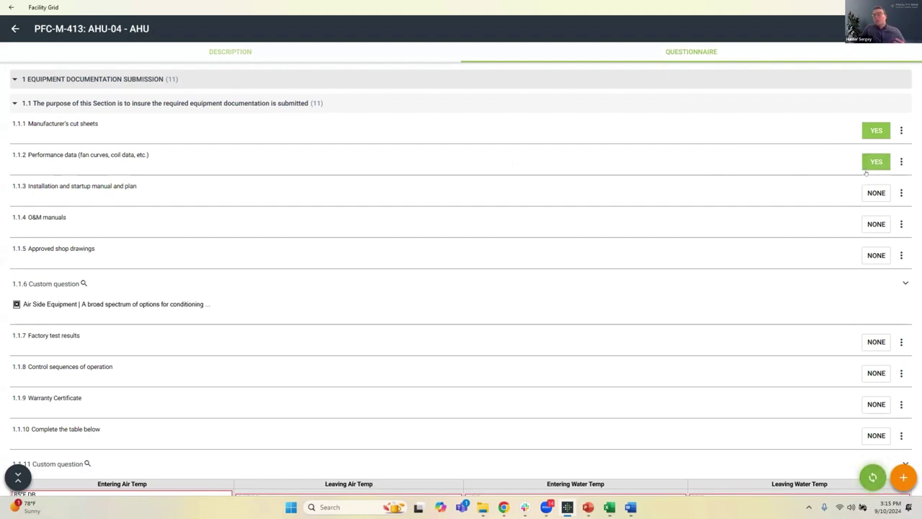
pyautogui.click(872, 164)
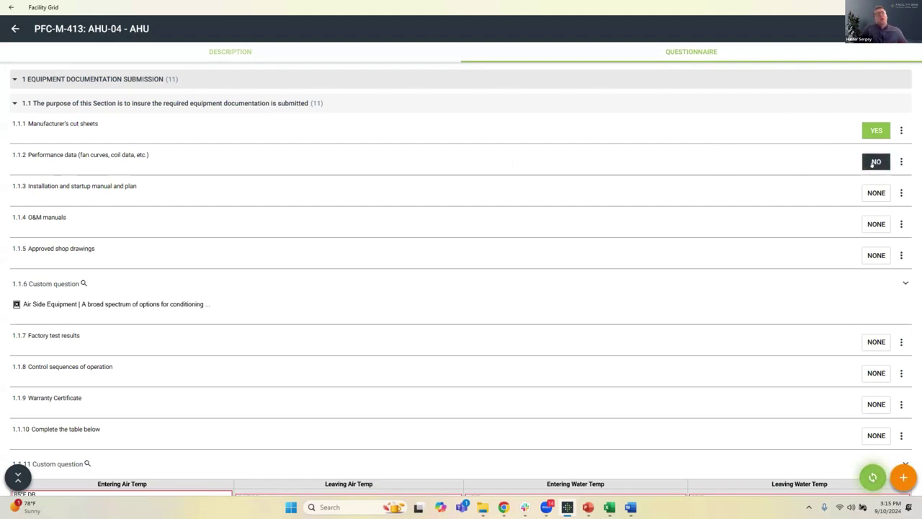
pyautogui.click(873, 165)
pyautogui.click(873, 164)
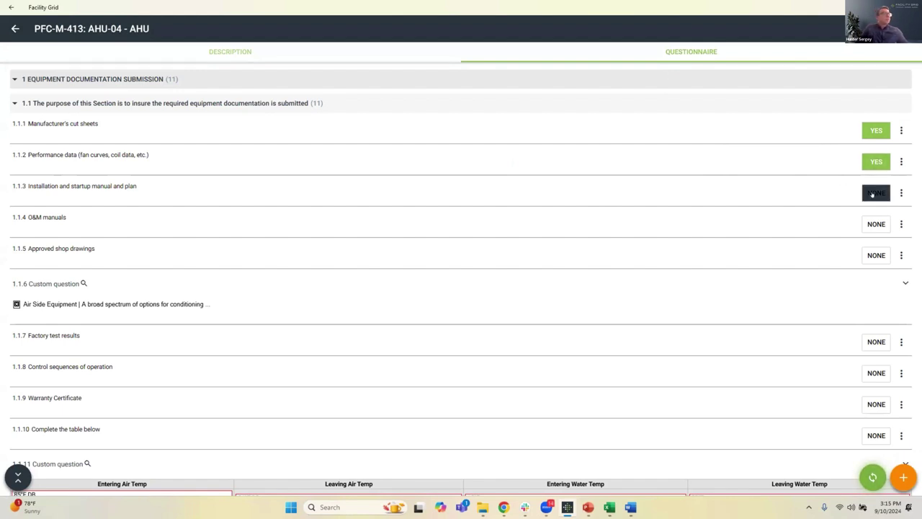
pyautogui.click(872, 194)
pyautogui.click(868, 223)
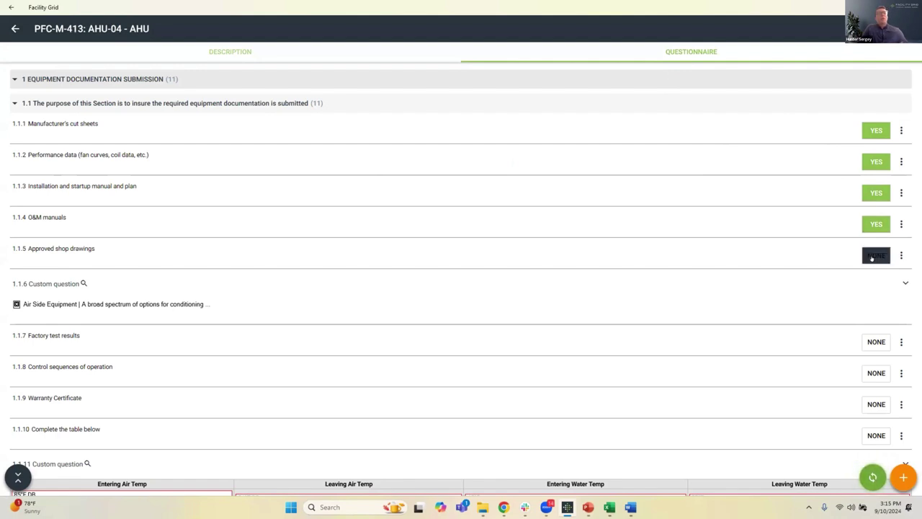
# Answer No to 1.1.5 Approved shop drawings and create an issue from that question, copying the locations from AHU-04.
pyautogui.click(872, 258)
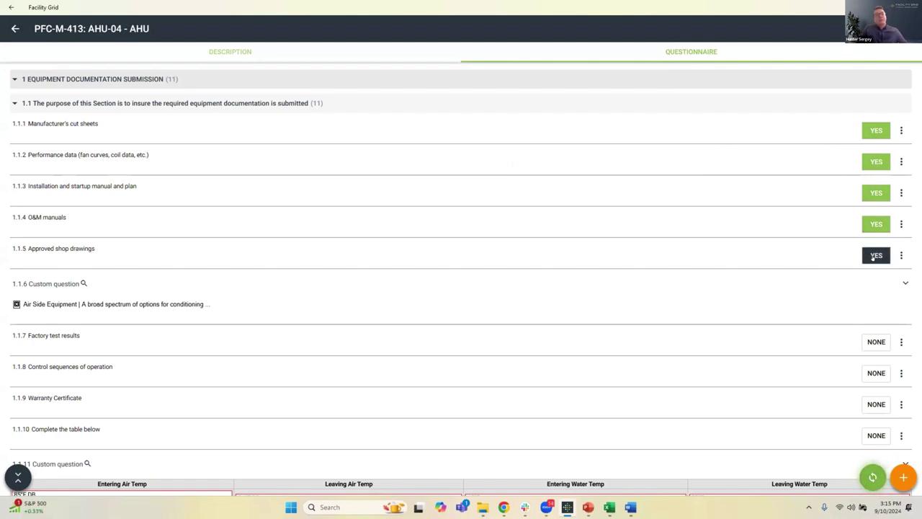
pyautogui.click(873, 257)
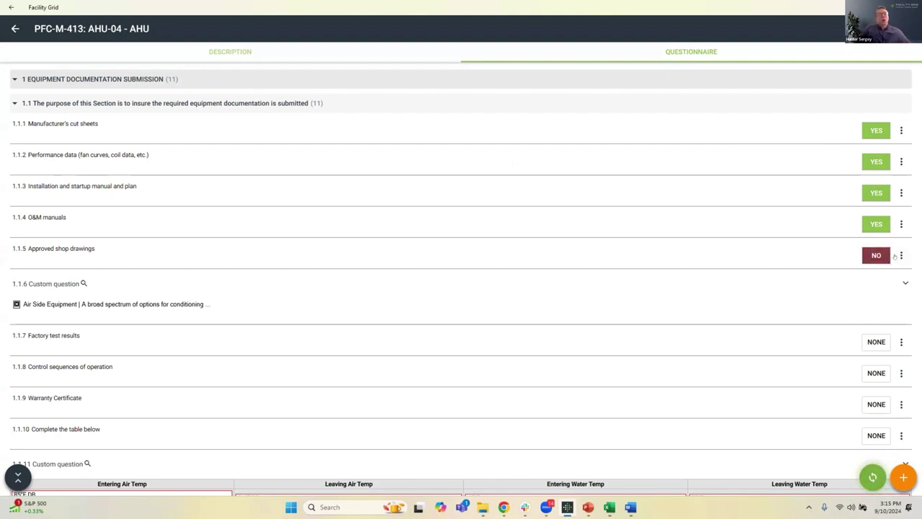
pyautogui.click(900, 255)
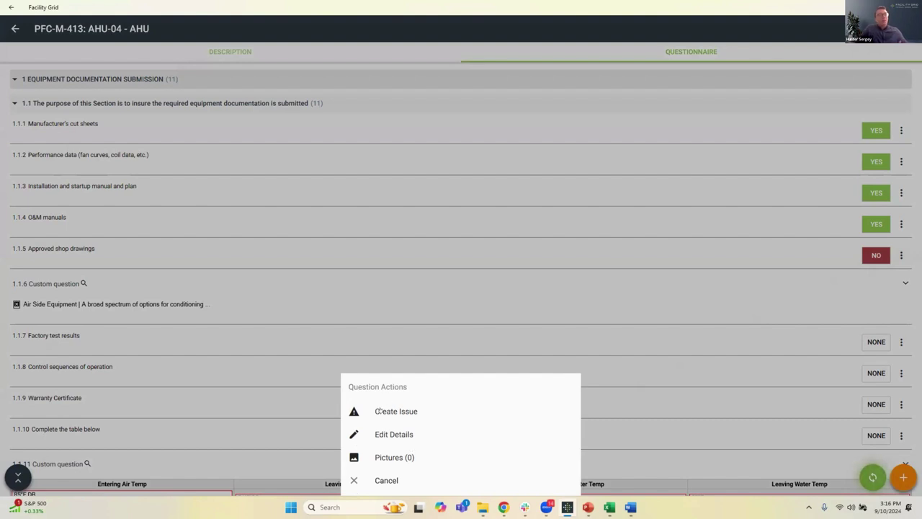
pyautogui.click(386, 410)
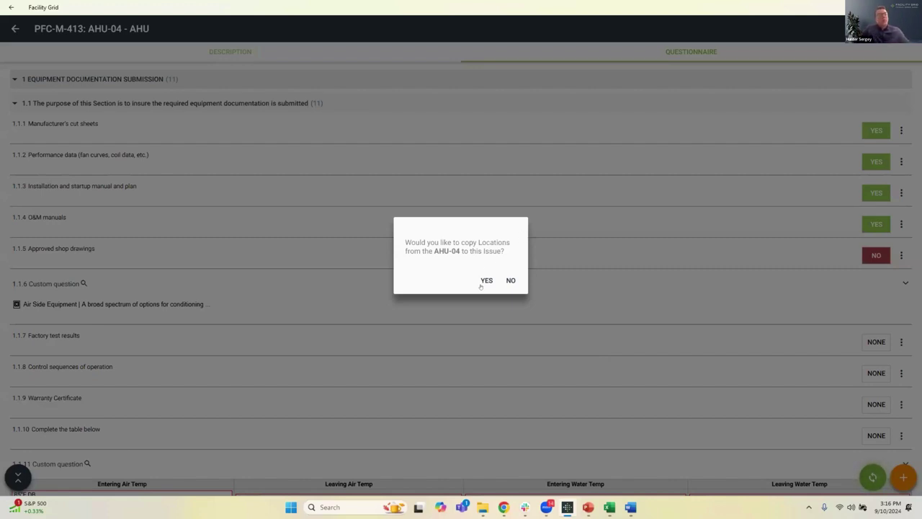
pyautogui.click(500, 296)
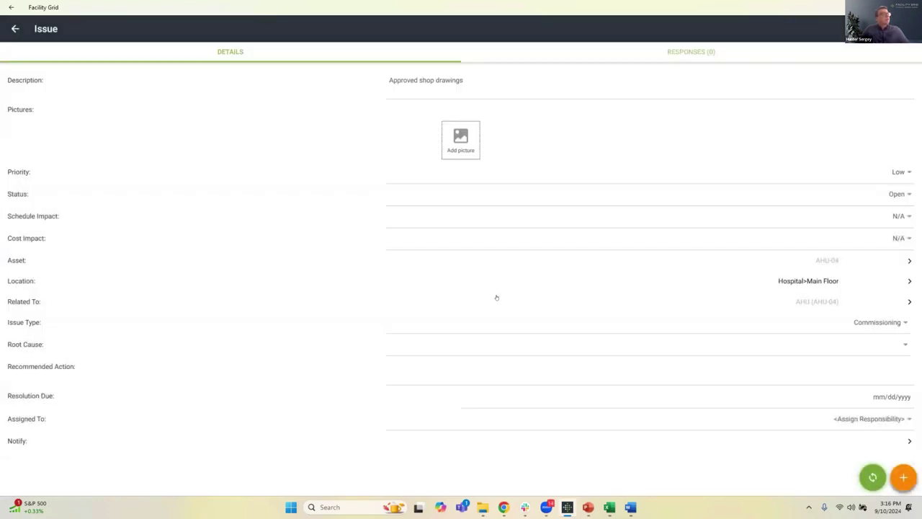
# Complete the issue description as "Approved shop drawings have not yet been uploaded".
pyautogui.click(503, 75)
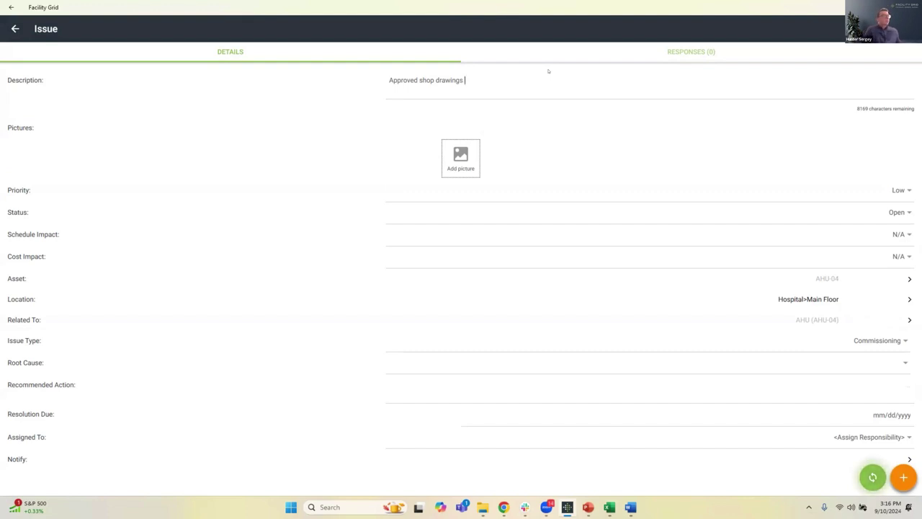
pyautogui.write('have not yet bneen')
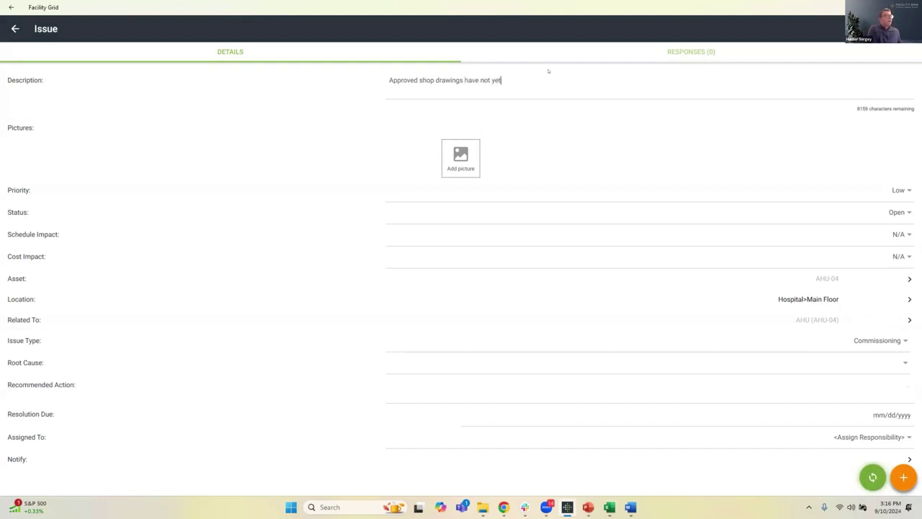
pyautogui.press('BackSpace')
pyautogui.press('BackSpace')
pyautogui.press('BackSpace')
pyautogui.press('BackSpace')
pyautogui.write('een up')
pyautogui.press('BackSpace')
pyautogui.write('ded')
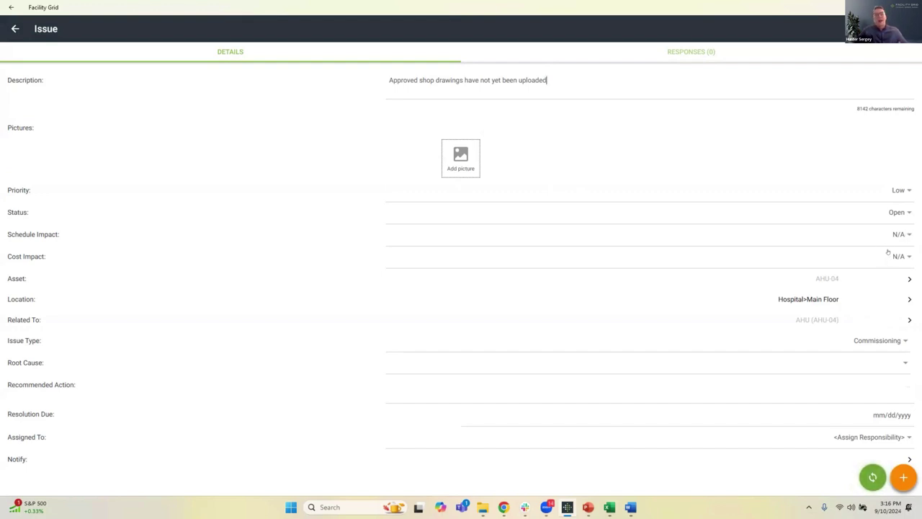
# Look through the available issue types for the issue and close the list without choosing one.
pyautogui.scroll(-1, 872, 253)
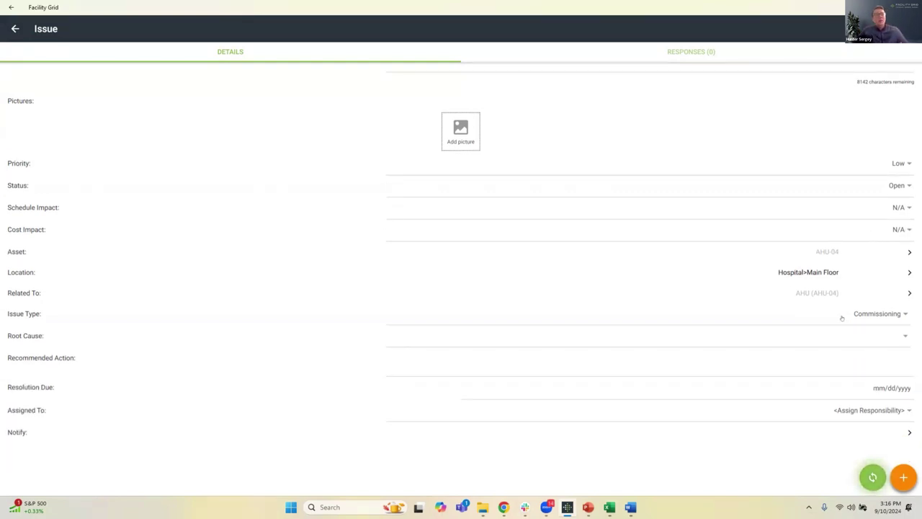
pyautogui.click(879, 313)
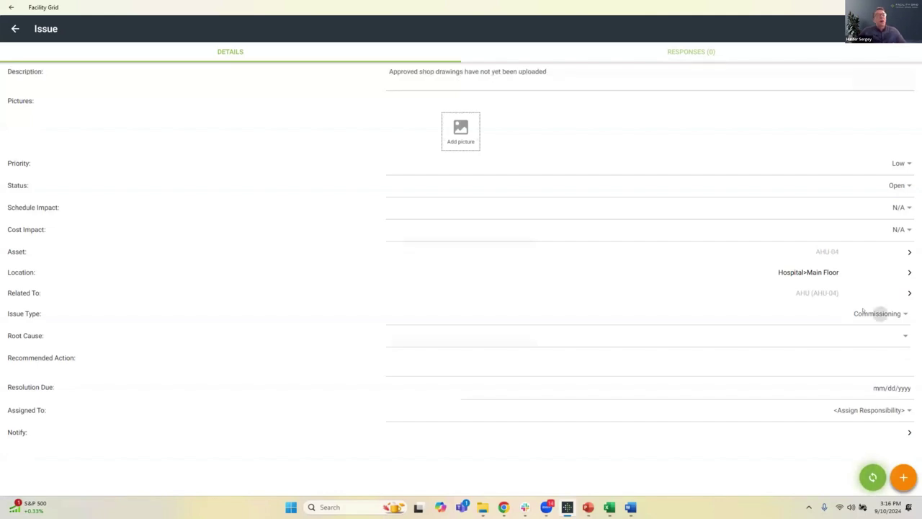
pyautogui.scroll(-3, 566, 270)
pyautogui.scroll(-1, 480, 272)
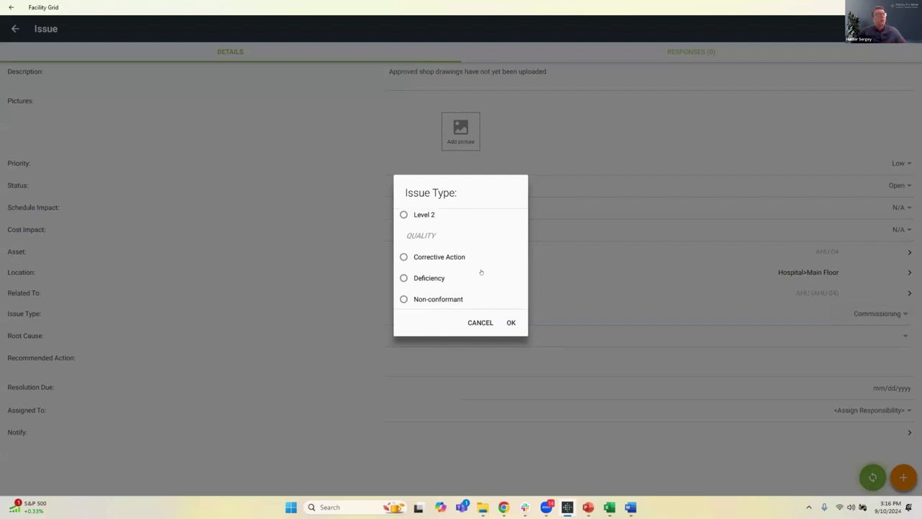
pyautogui.click(471, 324)
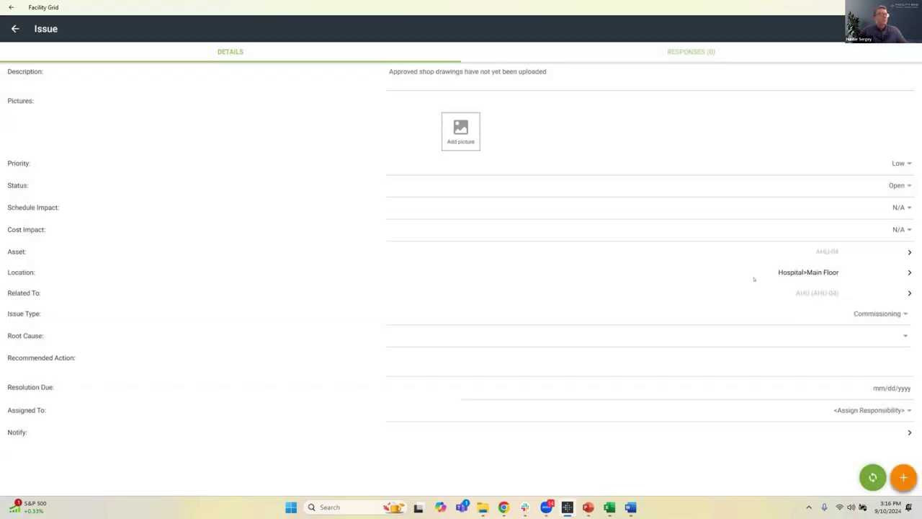
# Enter "Upload the approved drawings" as the issue's recommended action.
pyautogui.click(821, 353)
pyautogui.write('Uploaded the')
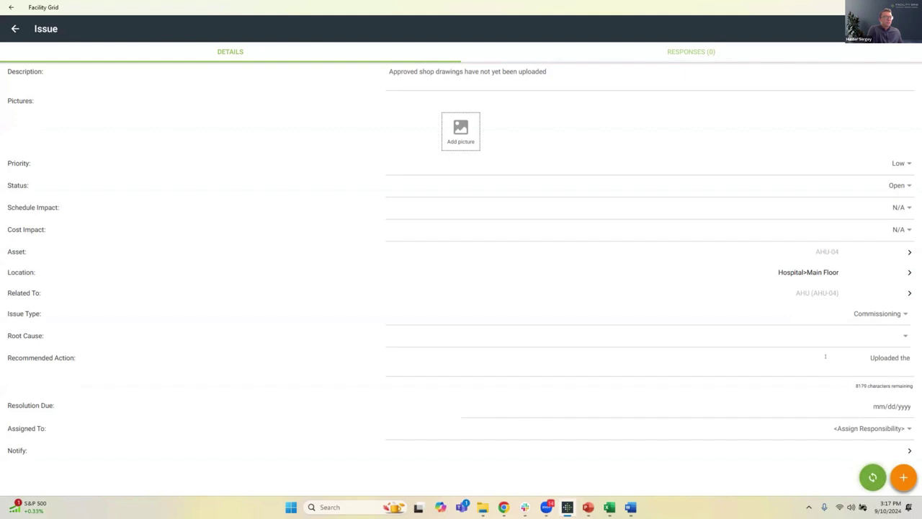
pyautogui.press('BackSpace')
pyautogui.press('BackSpace')
pyautogui.press('BackSpace')
pyautogui.press('BackSpace')
pyautogui.press('BackSpace')
pyautogui.write('the a')
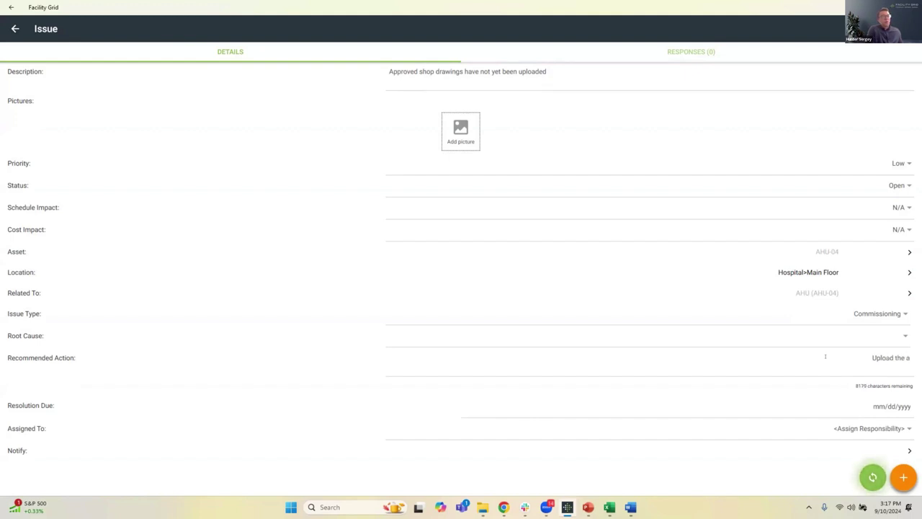
pyautogui.write('pproved ')
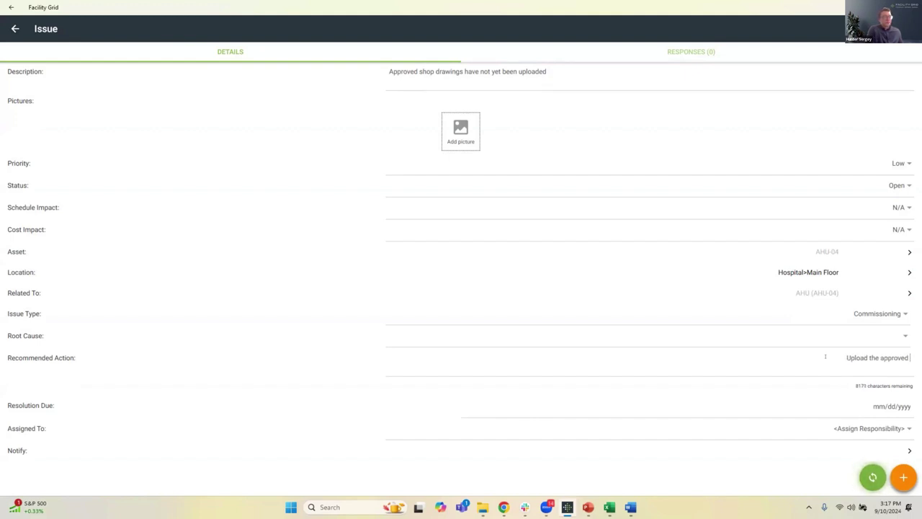
pyautogui.write('drawings')
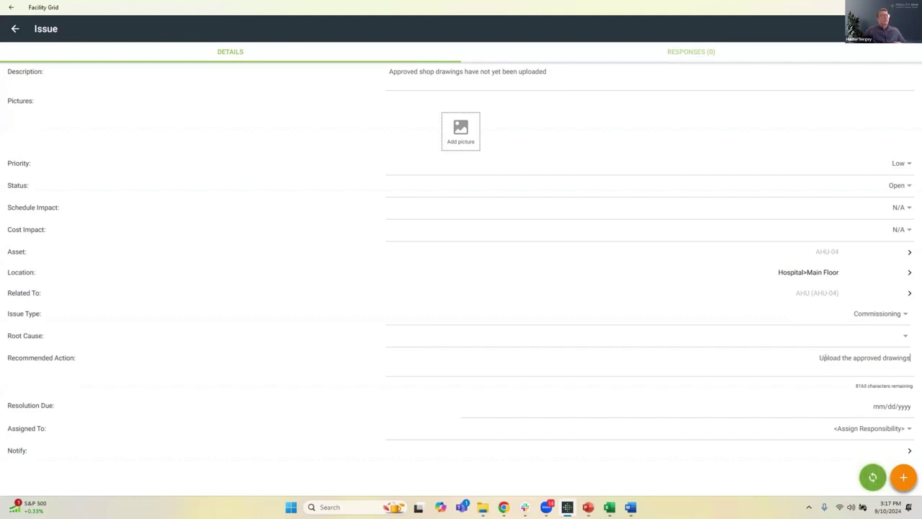
# Set the issue's resolution due date to 9/14/2024 and assign it to Commissioning Authority - FG.
pyautogui.click(887, 408)
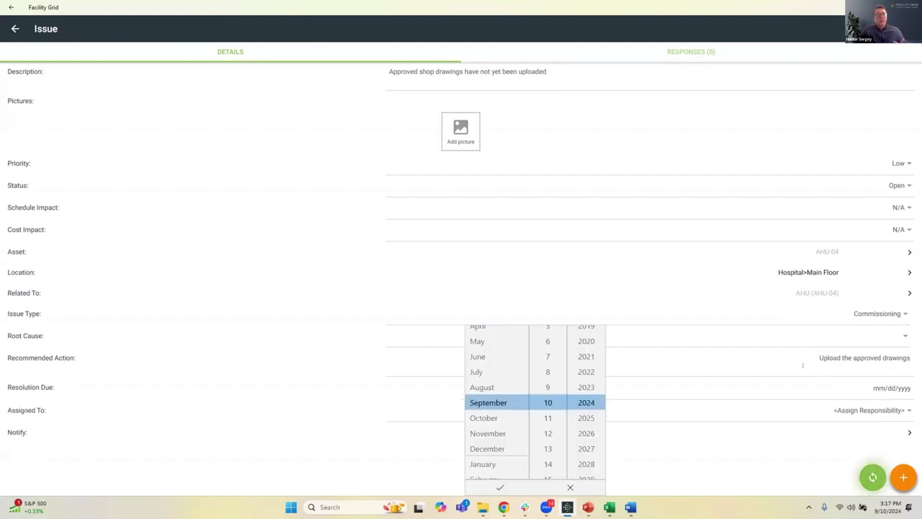
pyautogui.click(548, 463)
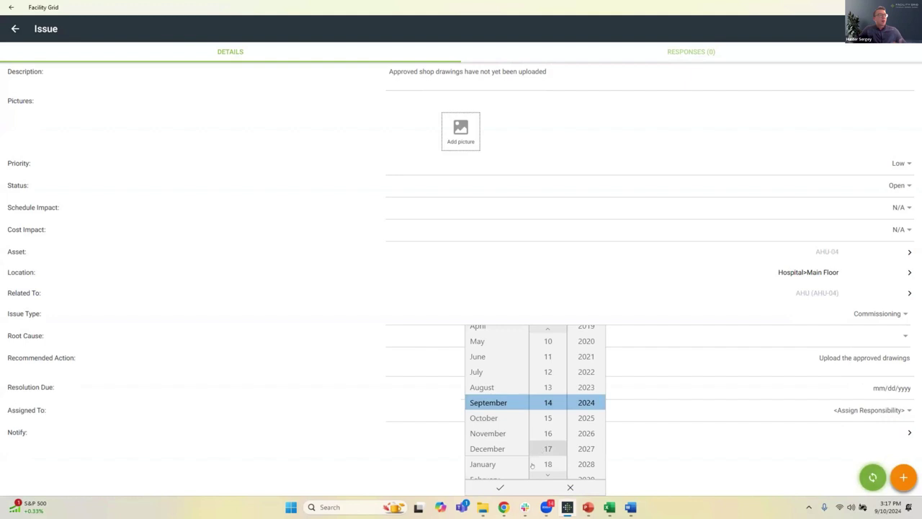
pyautogui.click(500, 488)
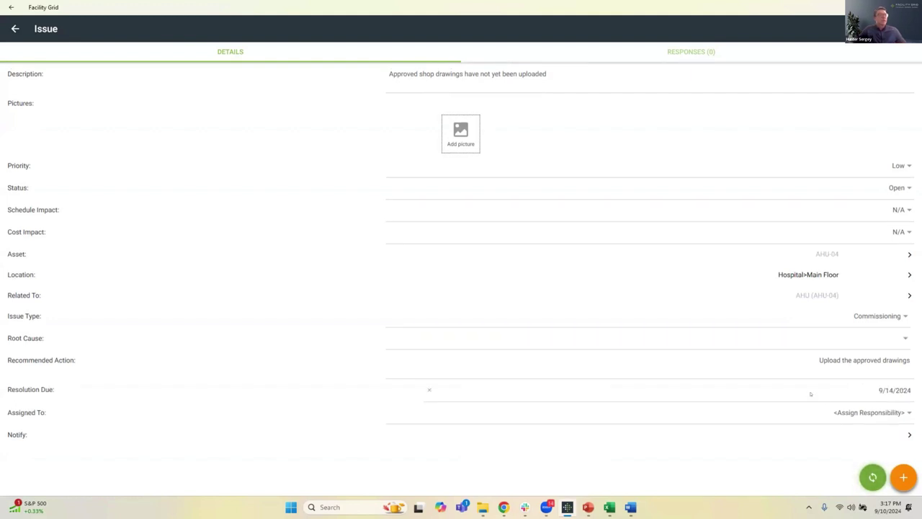
pyautogui.click(899, 413)
pyautogui.click(407, 285)
pyautogui.click(511, 316)
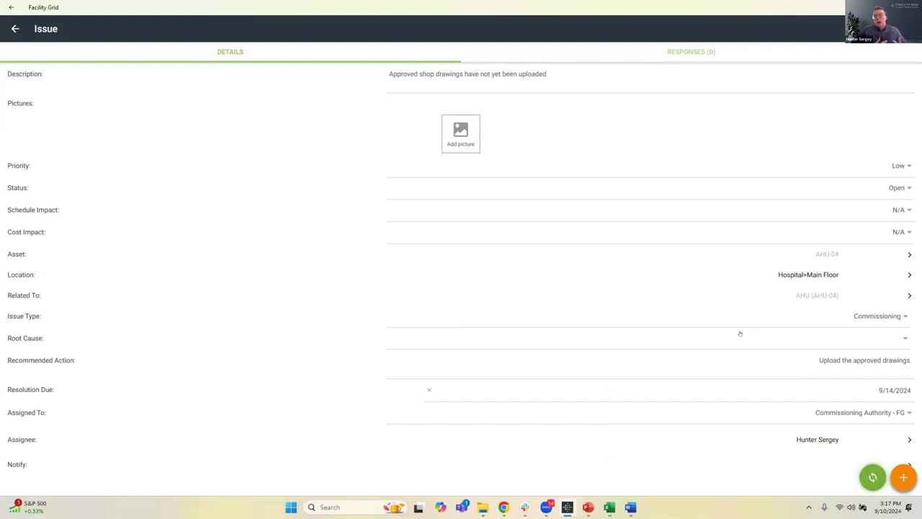
pyautogui.scroll(-1, 740, 332)
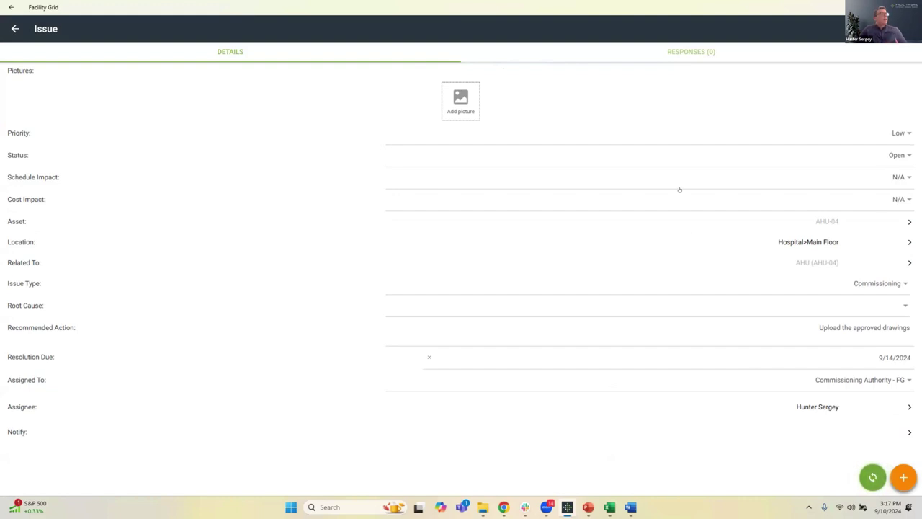
pyautogui.scroll(1, 740, 247)
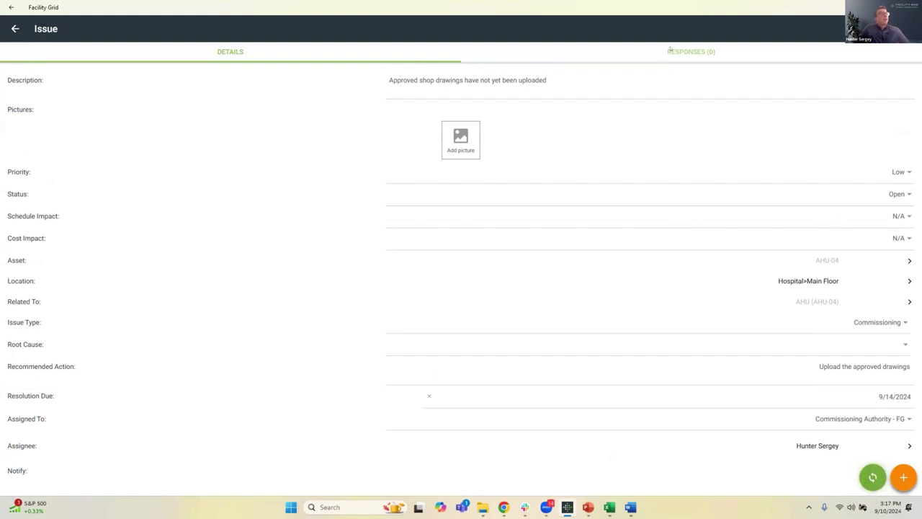
# Leave the issue and the checklist, go to AHU-04's issues and open the one about the missing approved shop drawings.
pyautogui.click(14, 29)
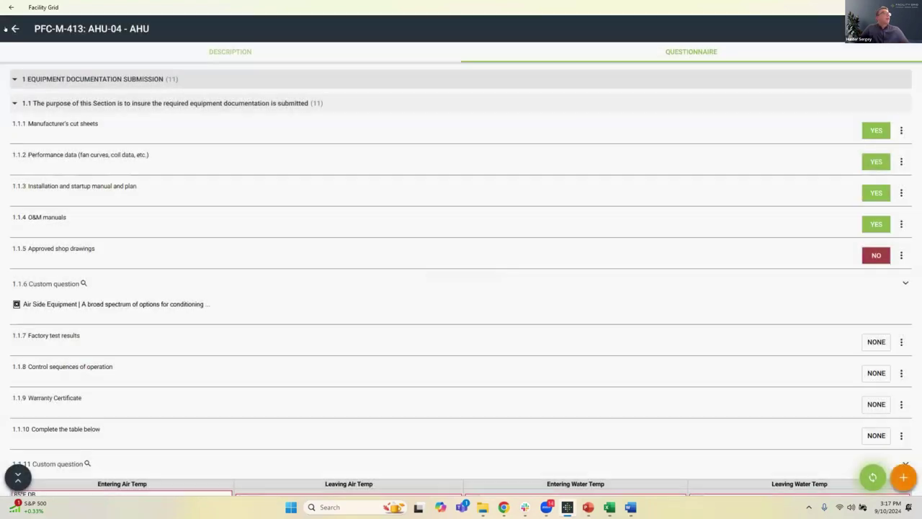
pyautogui.click(14, 29)
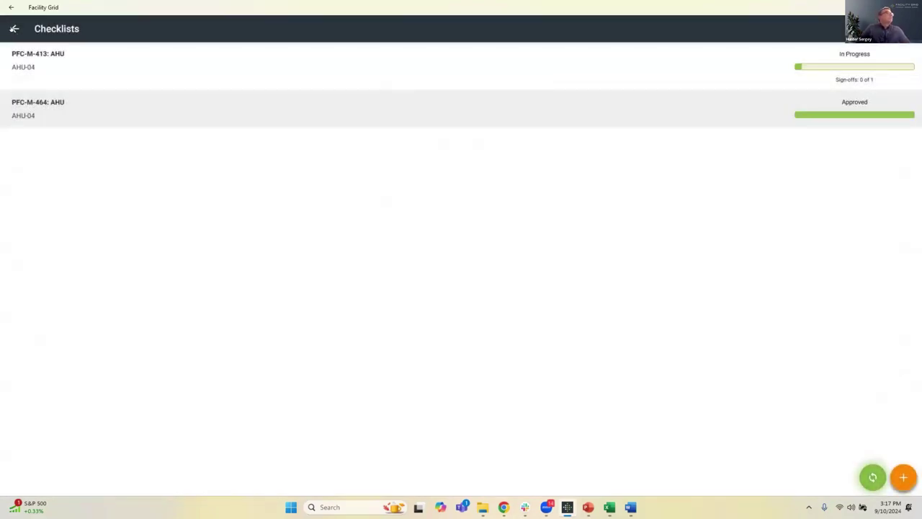
pyautogui.click(14, 29)
pyautogui.click(787, 143)
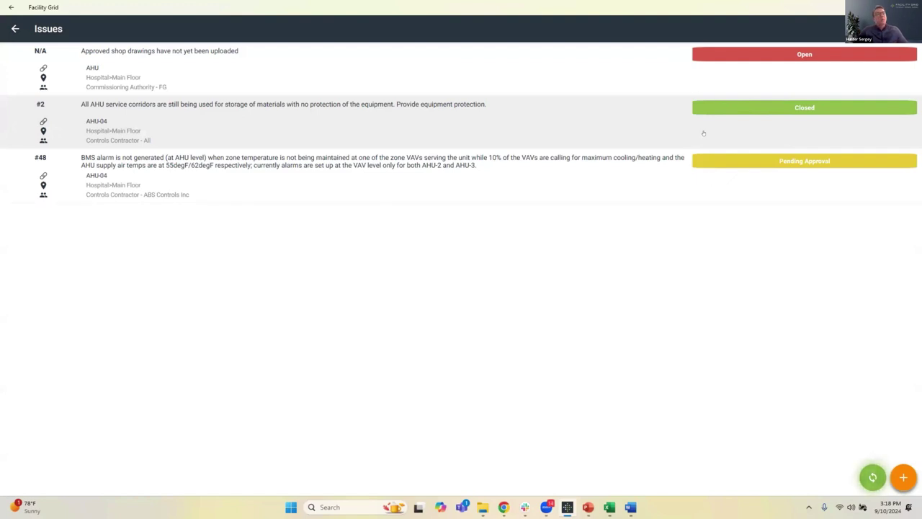
pyautogui.click(654, 82)
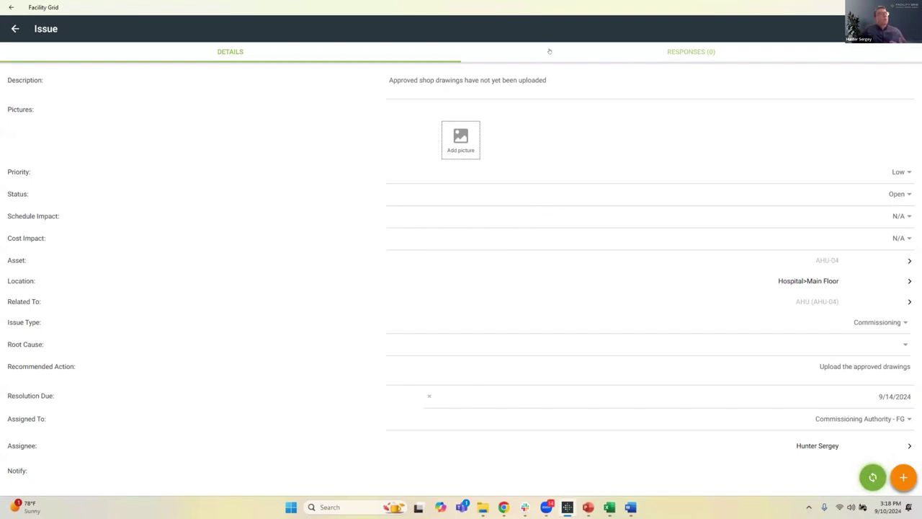
# Add a response to the issue with the comment "Drawings have been uploaded".
pyautogui.click(662, 52)
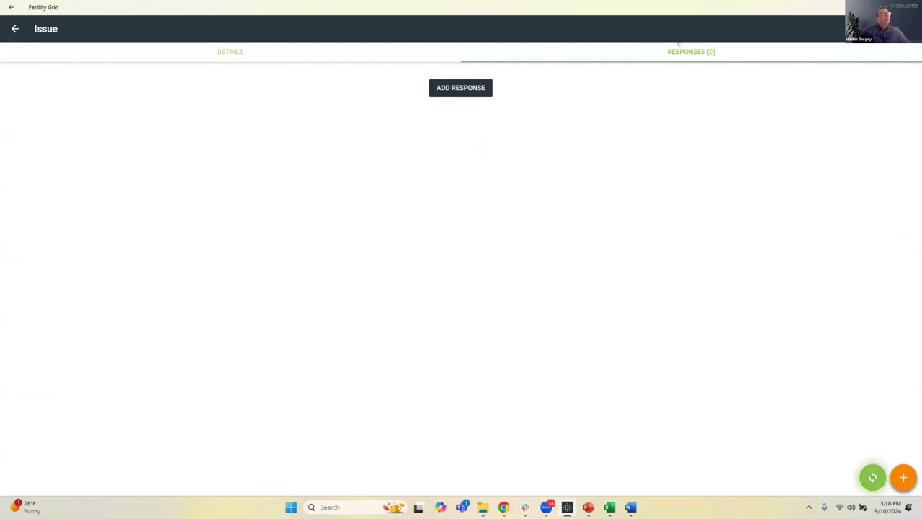
pyautogui.click(451, 90)
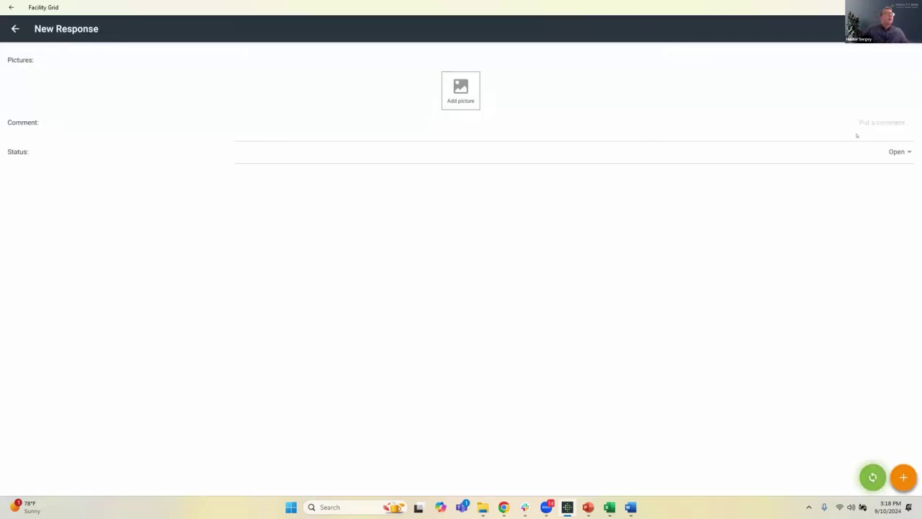
pyautogui.click(880, 126)
pyautogui.write('Drawings')
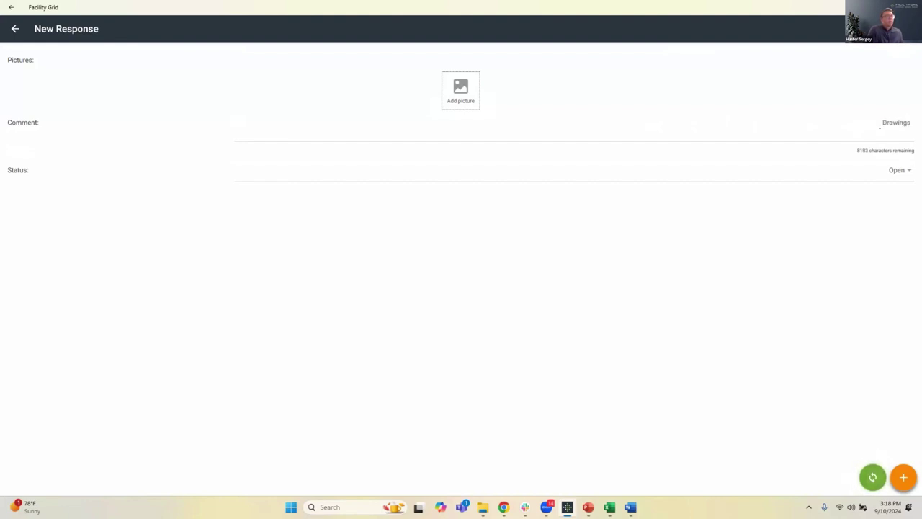
pyautogui.write(' have been uploade')
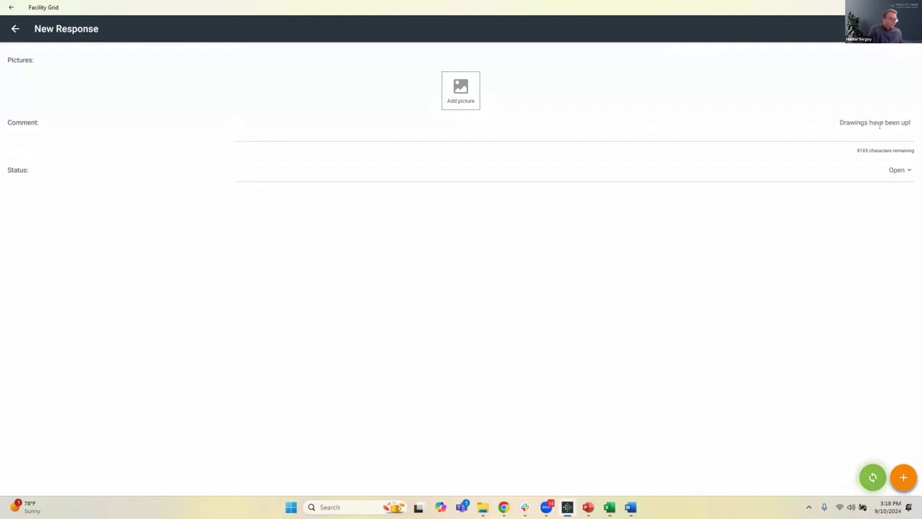
pyautogui.press('BackSpace')
pyautogui.press('BackSpace')
pyautogui.press('BackSpace')
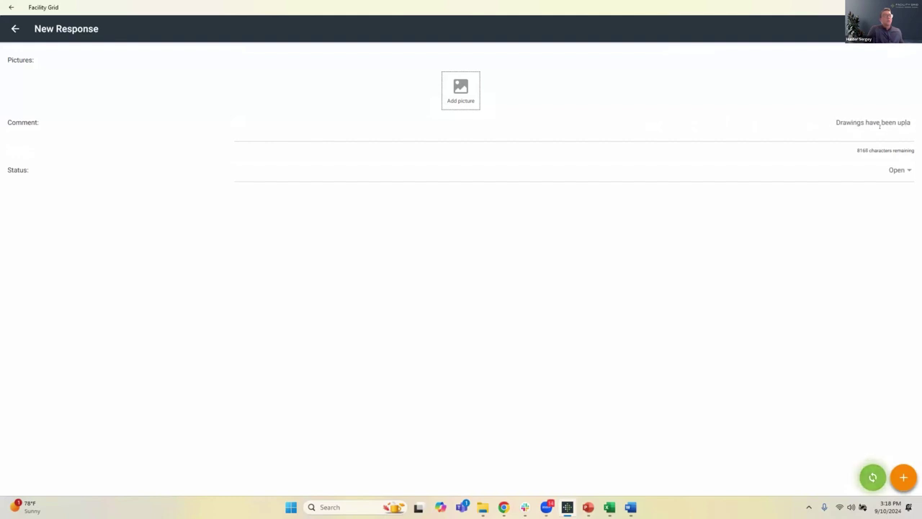
pyautogui.write('aded')
pyautogui.click(887, 173)
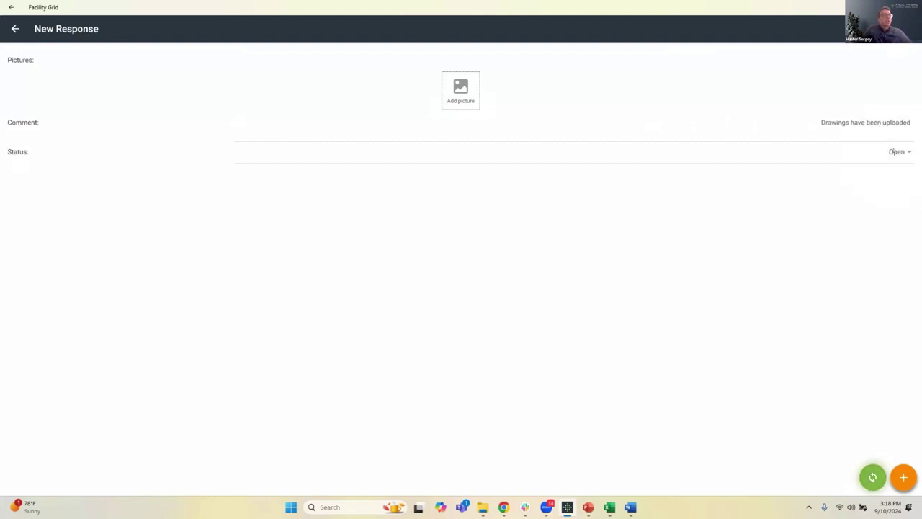
# Set the response's status to Closed and save the response.
pyautogui.click(894, 152)
pyautogui.click(417, 300)
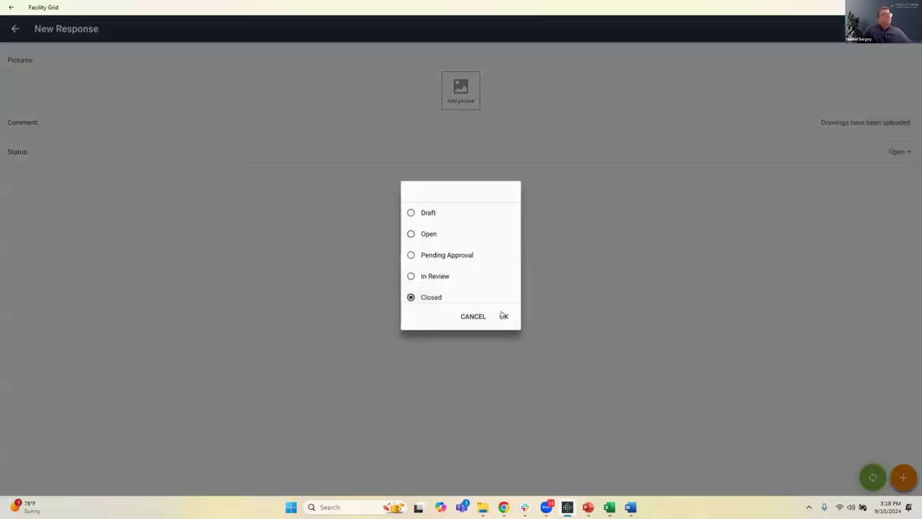
pyautogui.click(502, 316)
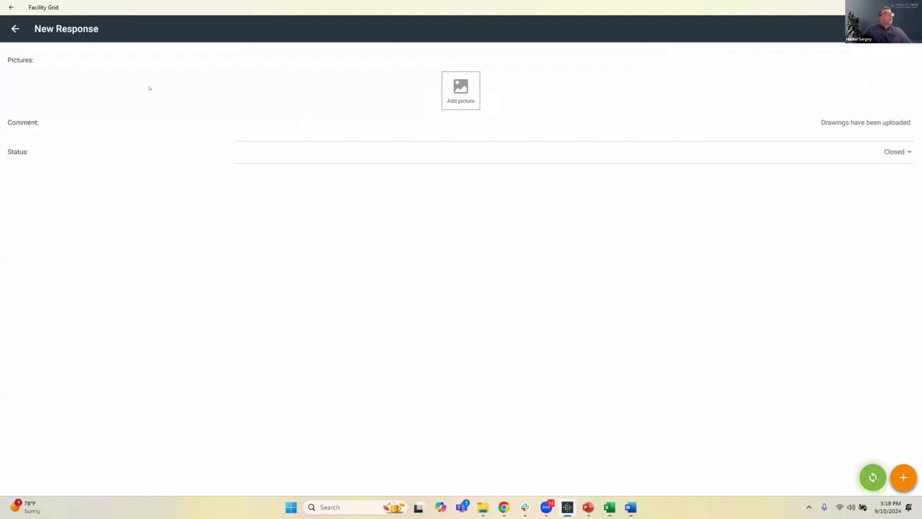
pyautogui.click(15, 29)
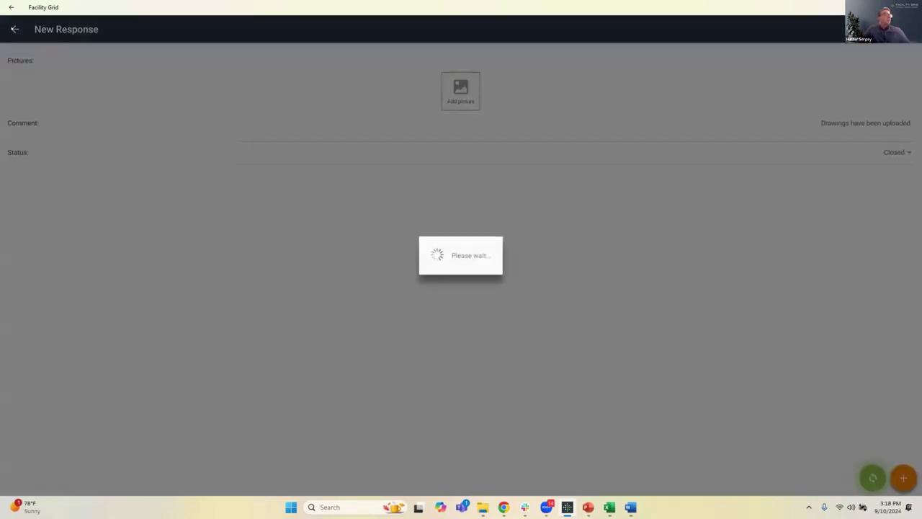
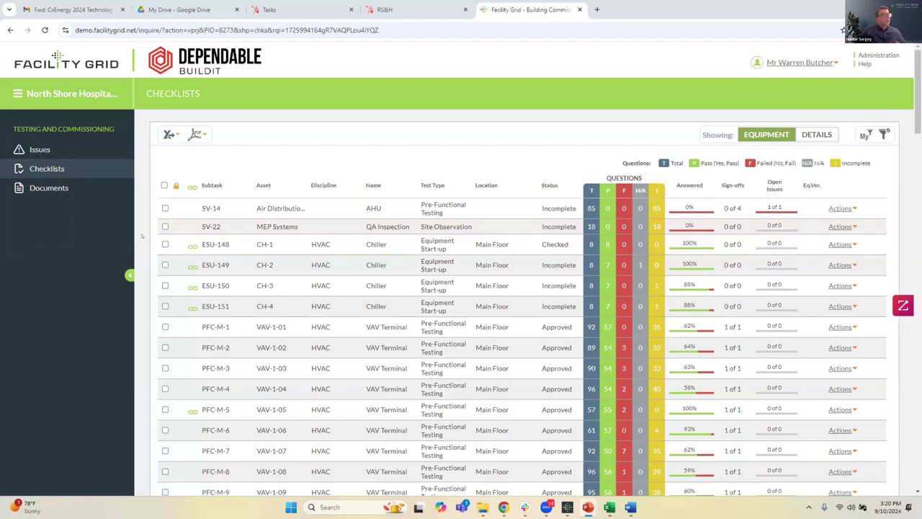
pyautogui.click(50, 96)
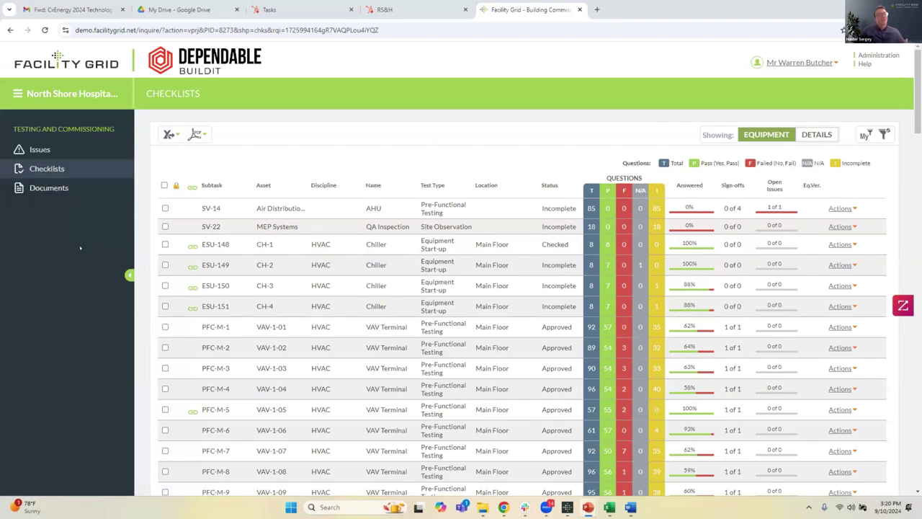
pyautogui.scroll(-1, 602, 189)
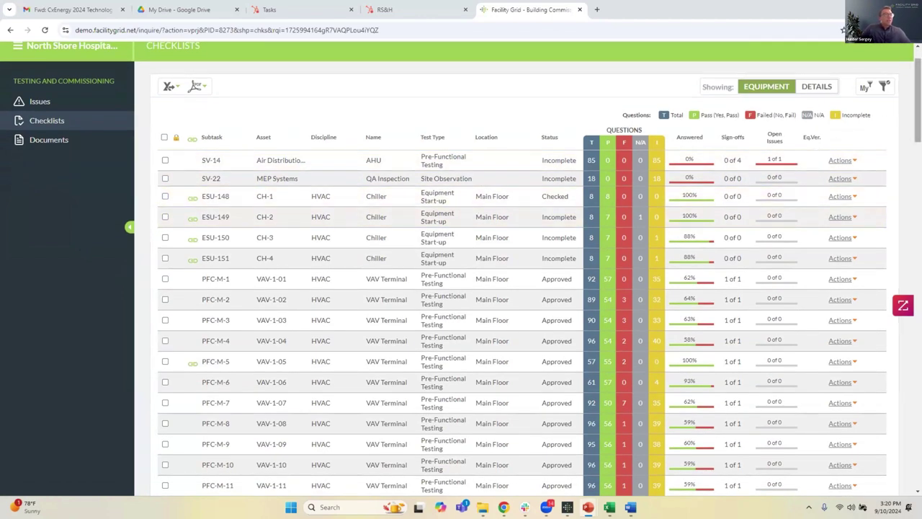
pyautogui.moveTo(915, 79); pyautogui.dragTo(886, 59)
pyautogui.scroll(1, 909, 419)
pyautogui.scroll(1, 886, 59)
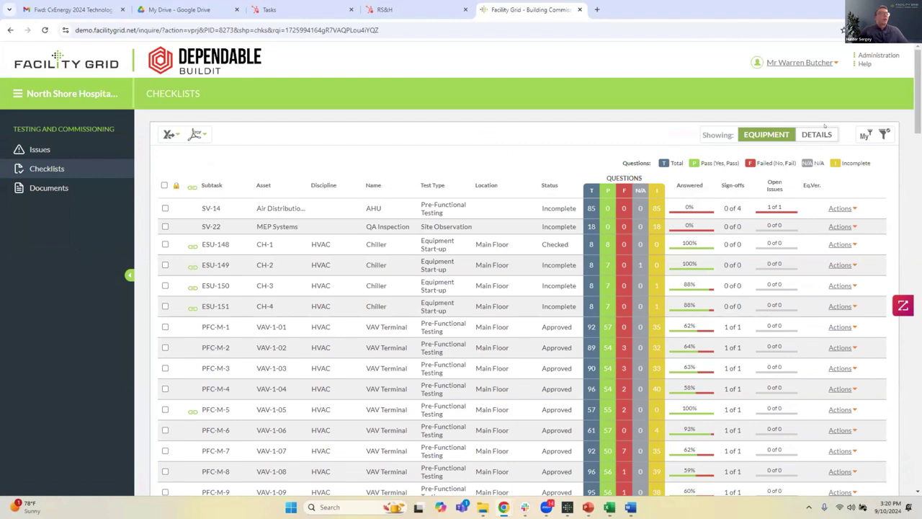
# Limit the project's checklists to the signed-in account's own ones and look through the filtered list.
pyautogui.click(868, 133)
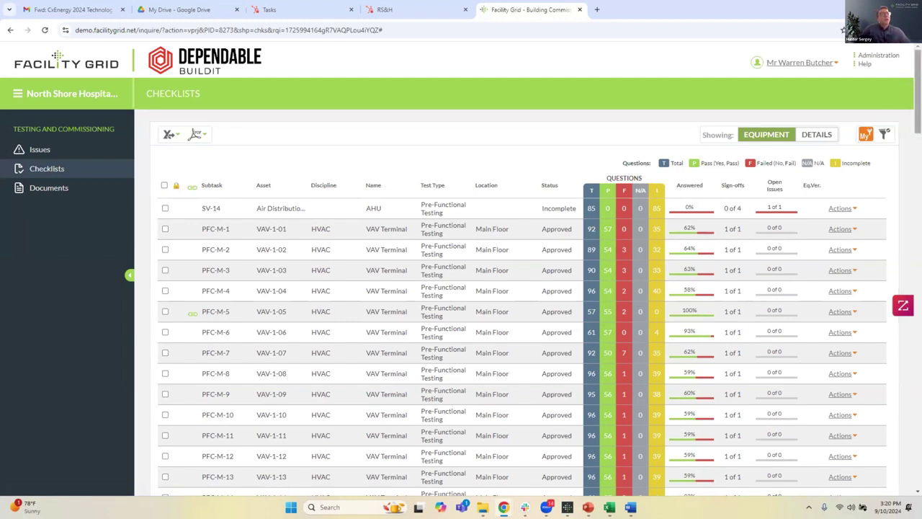
pyautogui.scroll(-5, 885, 109)
pyautogui.scroll(-20, 521, 284)
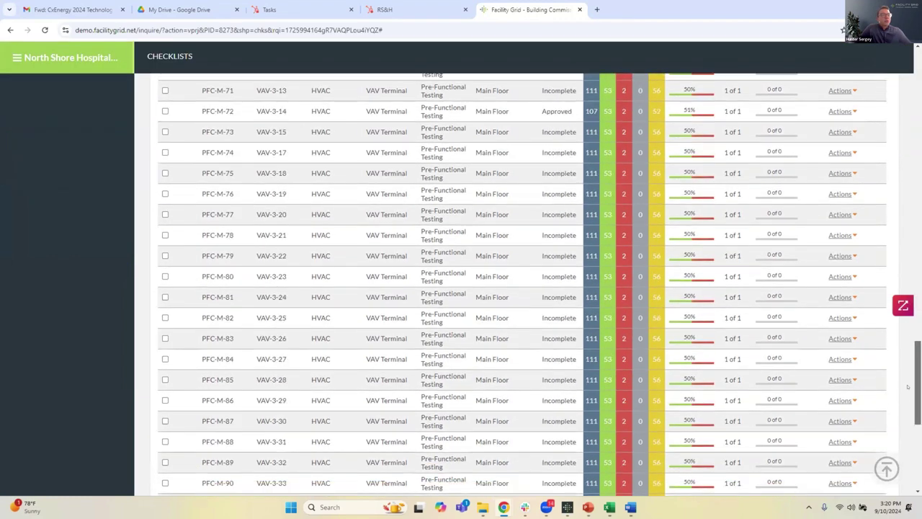
pyautogui.scroll(20, 879, 103)
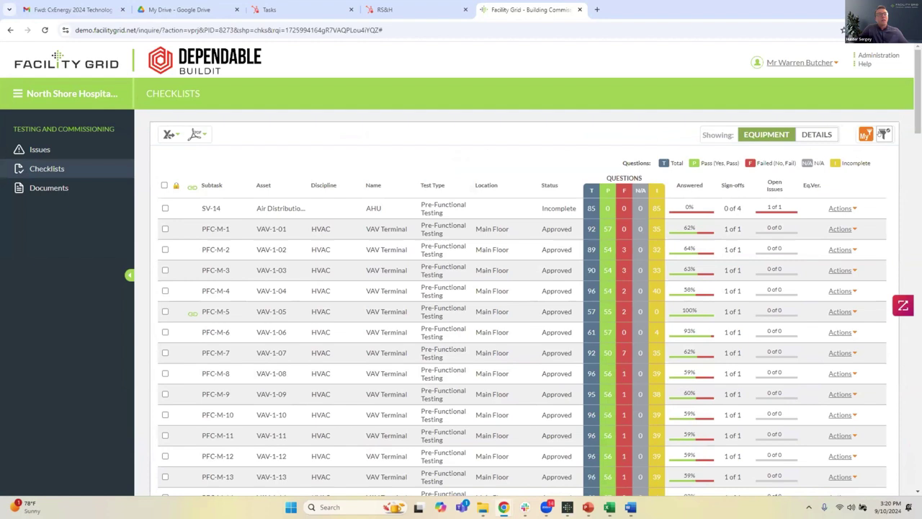
# Filter the checklists to discipline Electrical, test type Pre-Functional Testing and location Main Floor.
pyautogui.click(885, 134)
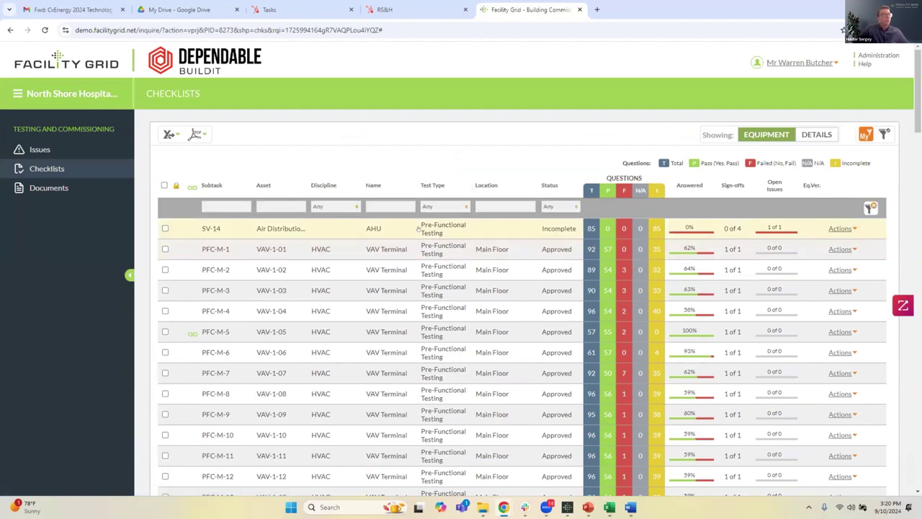
pyautogui.click(341, 205)
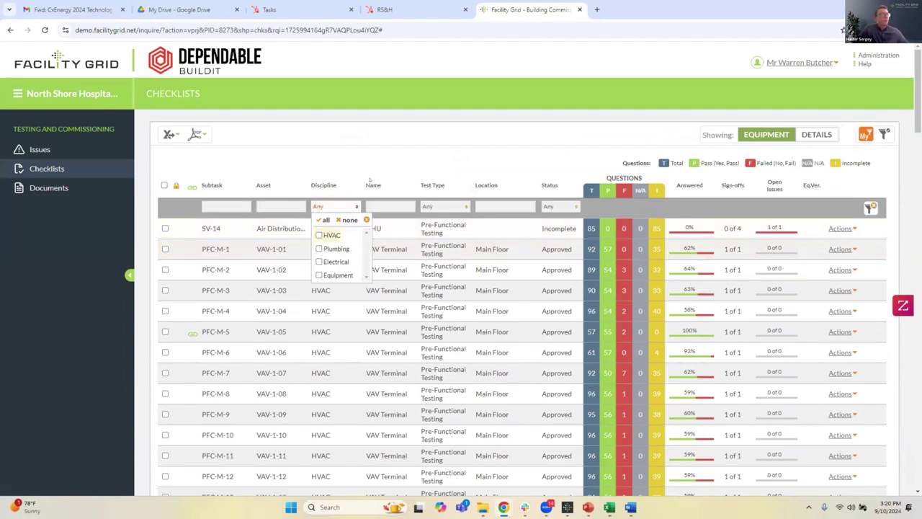
pyautogui.click(330, 262)
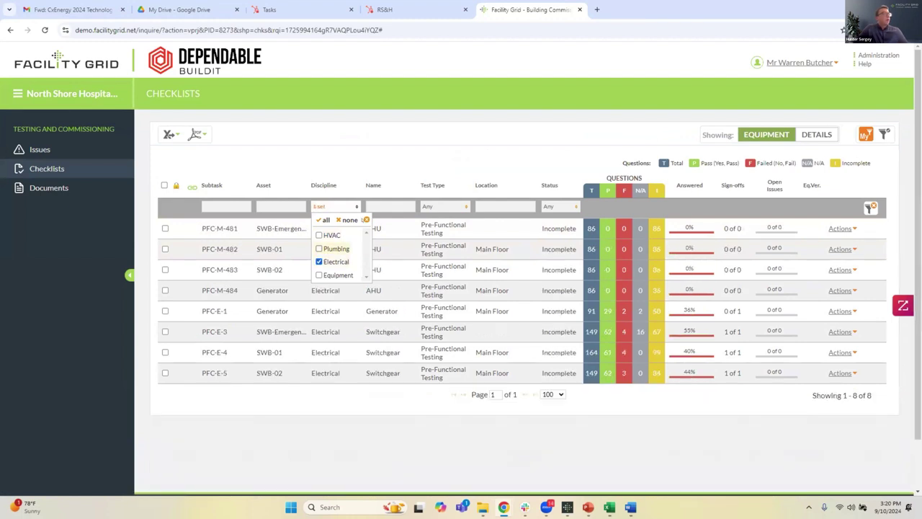
pyautogui.click(444, 206)
pyautogui.click(429, 235)
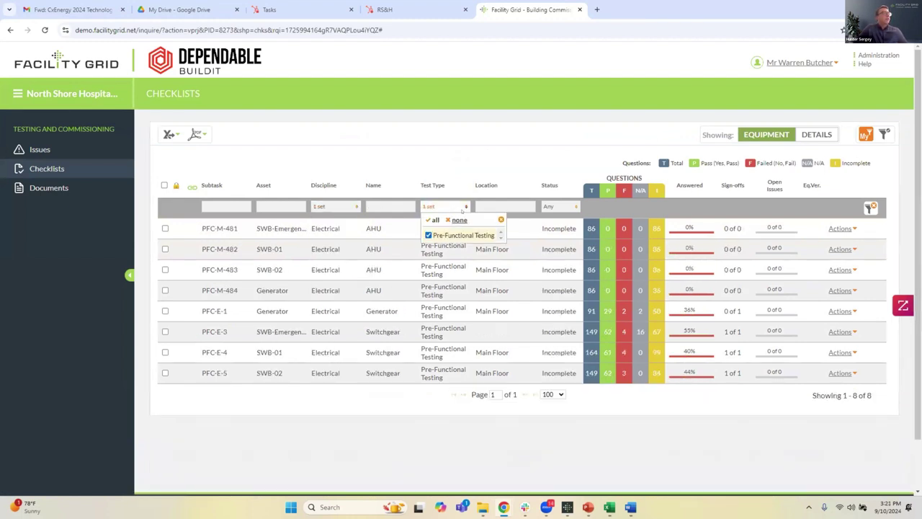
pyautogui.click(495, 200)
pyautogui.write('Main')
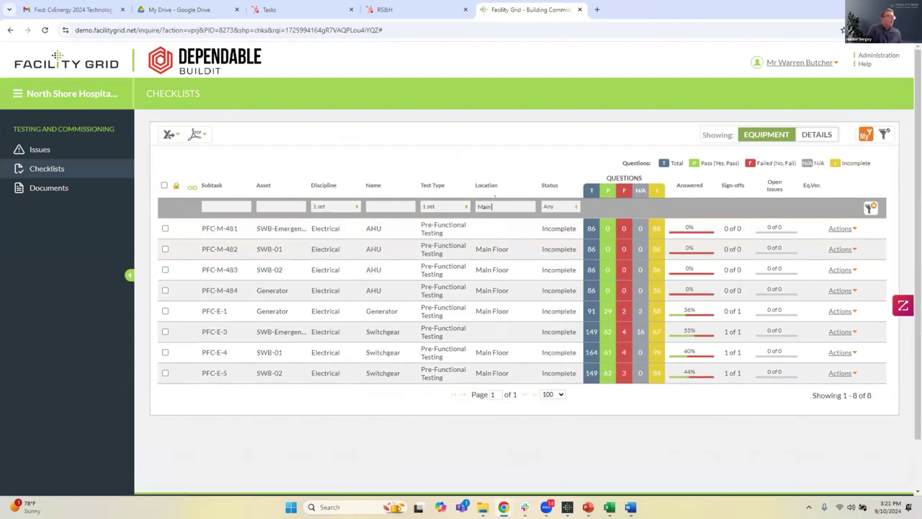
pyautogui.write(' Floor')
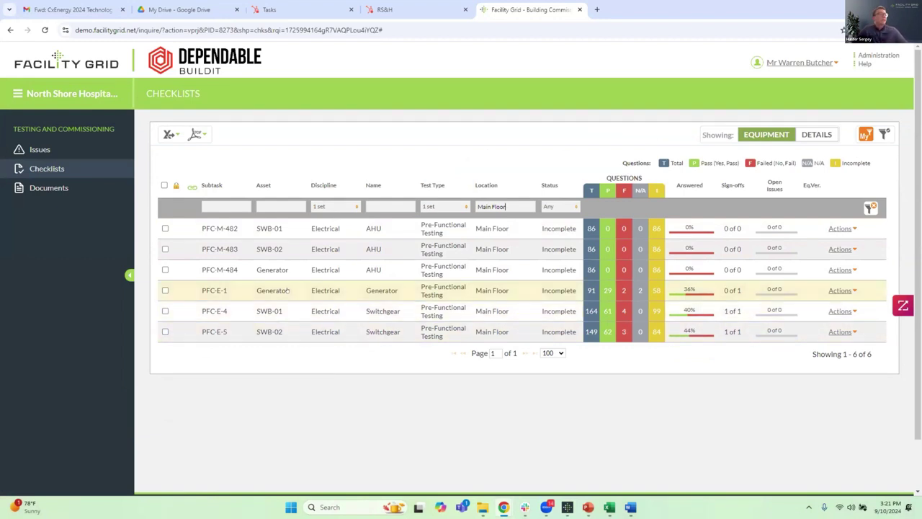
# Open the PFC-E-1 Generator checklist and mark the serial number and manufacturer as installed as submitted with Yes.
pyautogui.click(328, 288)
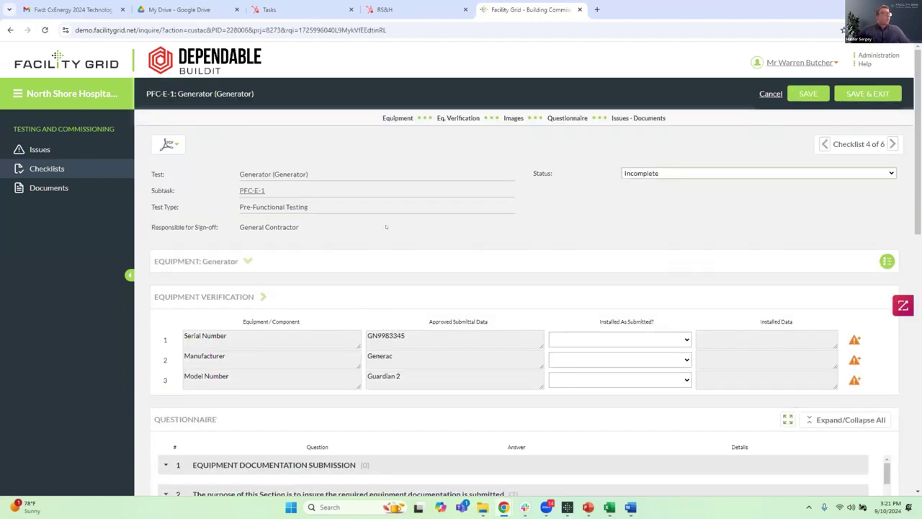
pyautogui.scroll(-1, 403, 252)
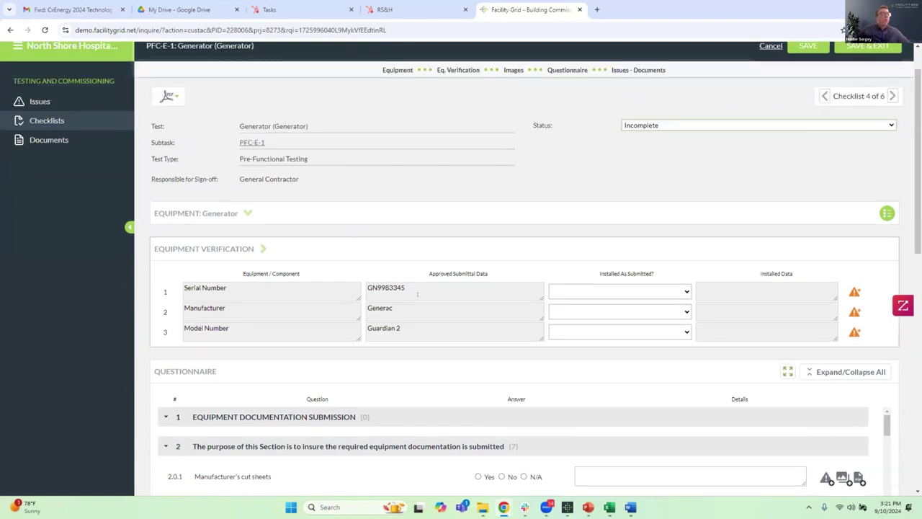
pyautogui.click(608, 289)
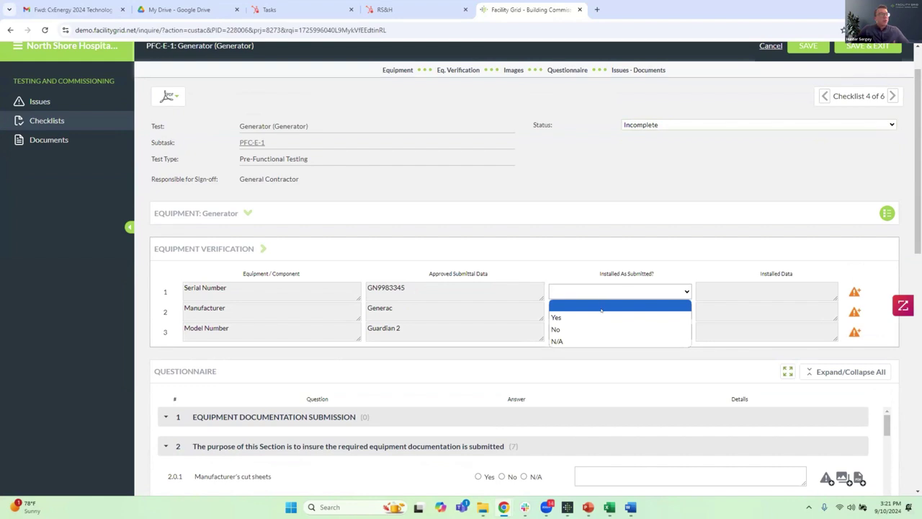
pyautogui.click(599, 317)
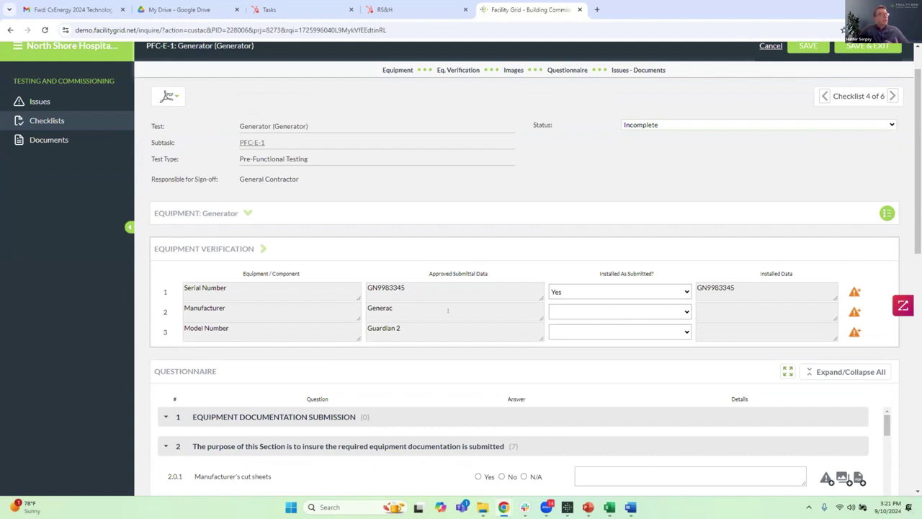
pyautogui.click(580, 311)
pyautogui.click(593, 335)
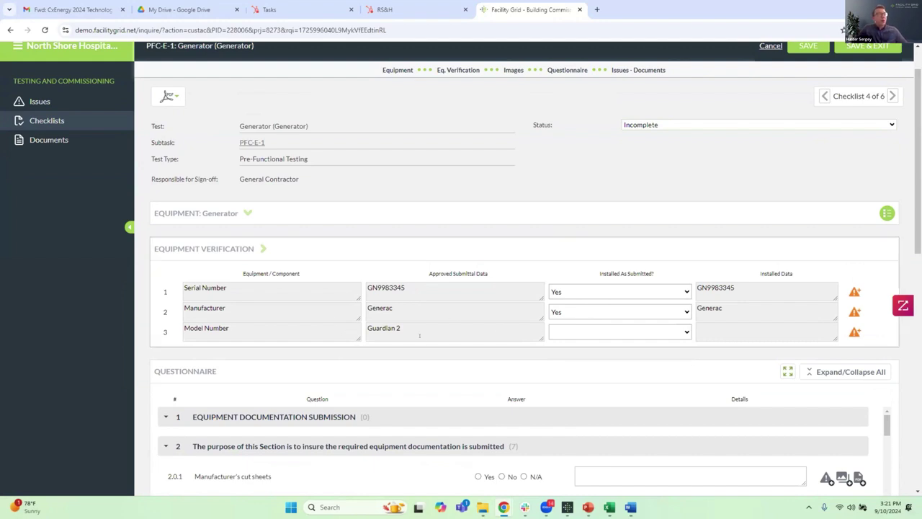
# Mark the generator's model number as not installed as submitted and enter Guardian 1 as its installed data.
pyautogui.click(602, 334)
pyautogui.click(619, 368)
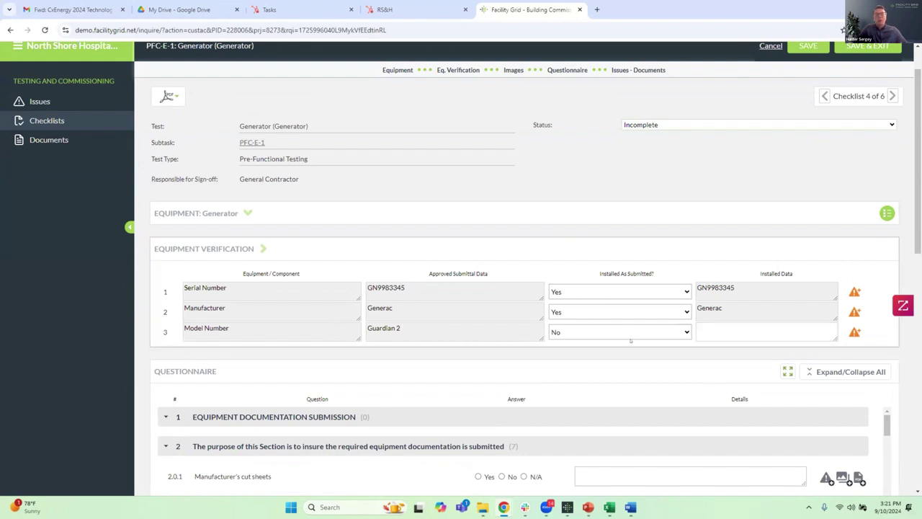
pyautogui.click(742, 332)
pyautogui.write('Guardia')
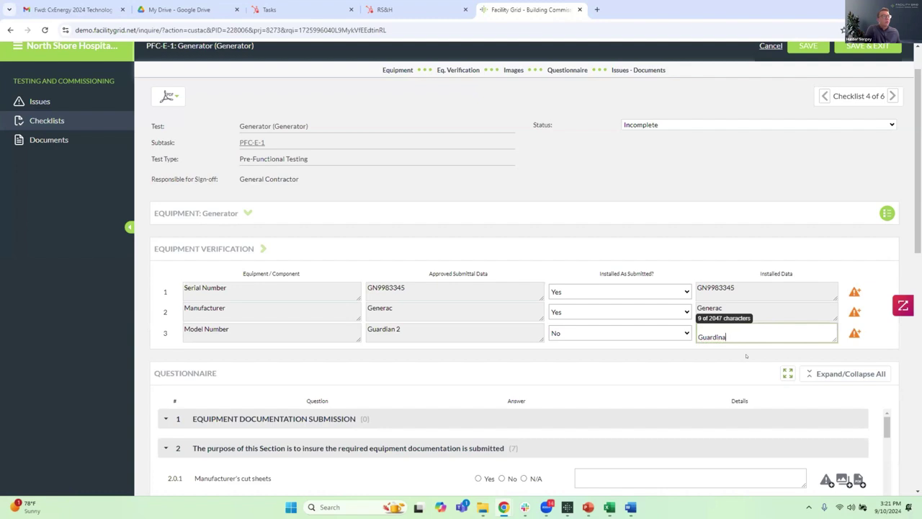
pyautogui.write('n 1')
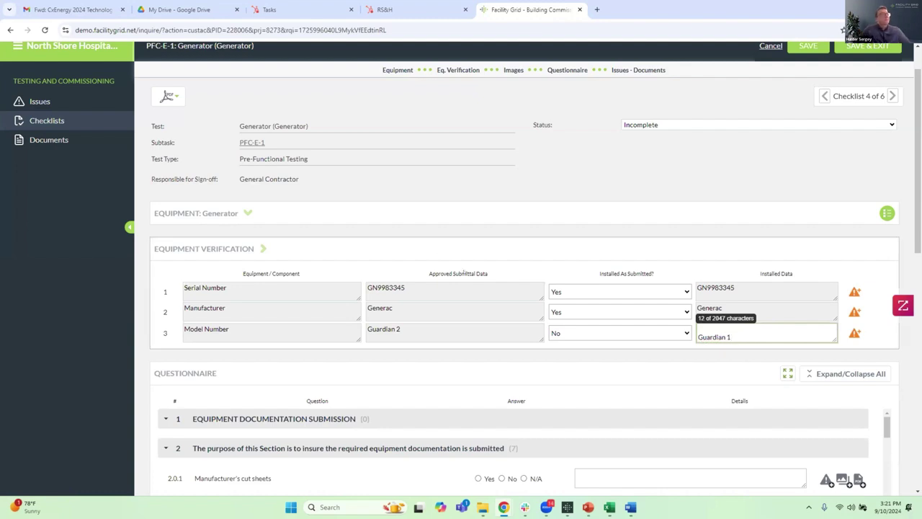
# Try the Yes, No and N/A answers on question 2.0.1, Manufacturer's cut sheets, and clear the answer again.
pyautogui.scroll(-1, 527, 264)
pyautogui.scroll(-5, 527, 264)
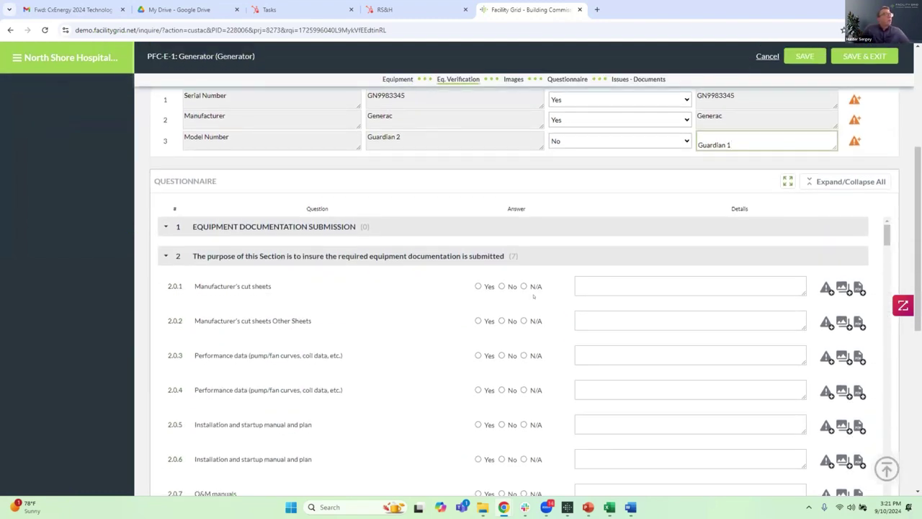
pyautogui.scroll(1, 472, 286)
pyautogui.click(478, 286)
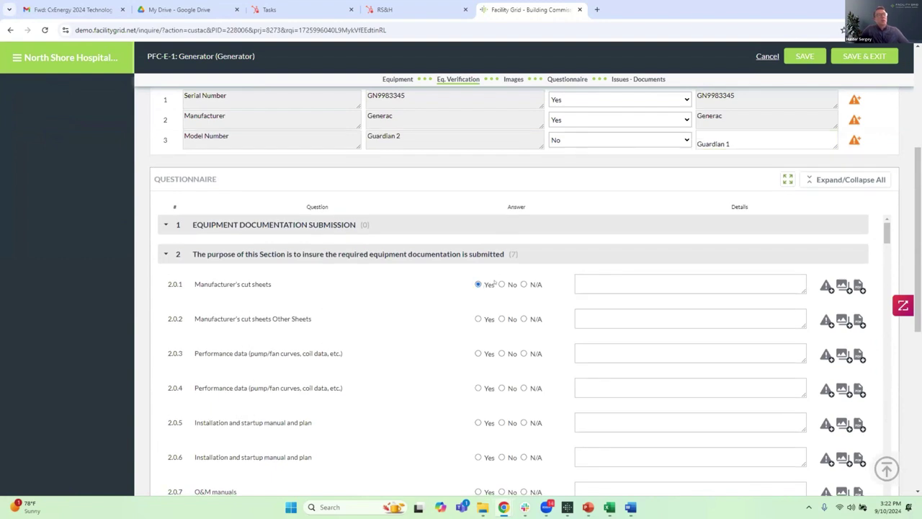
pyautogui.click(501, 284)
pyautogui.click(524, 285)
pyautogui.click(524, 284)
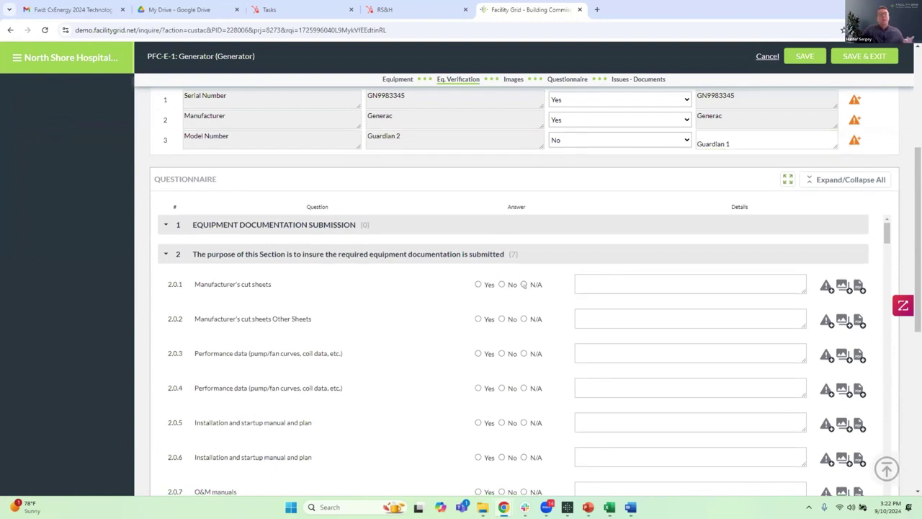
# Look through the questionnaire from the details of question 2.0.1 to the lock note on question 4.0.4, Control sequences of operation.
pyautogui.click(602, 282)
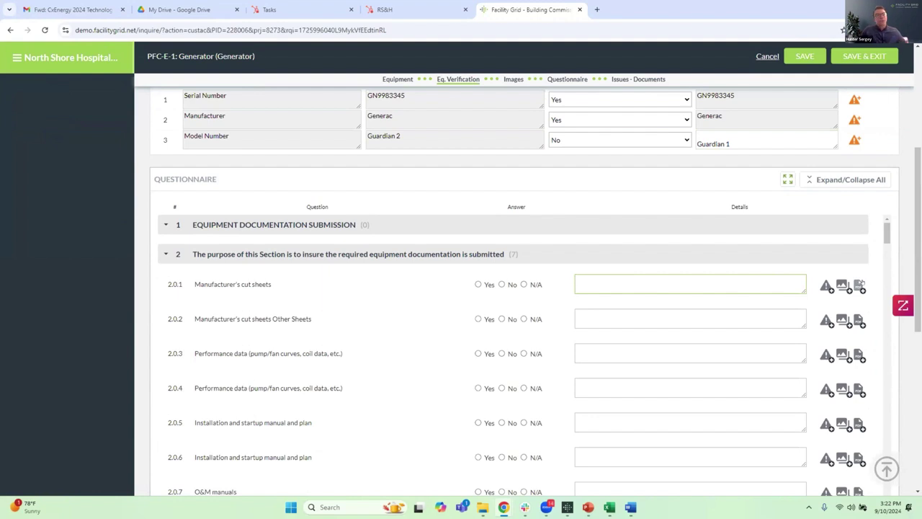
pyautogui.scroll(-2, 465, 252)
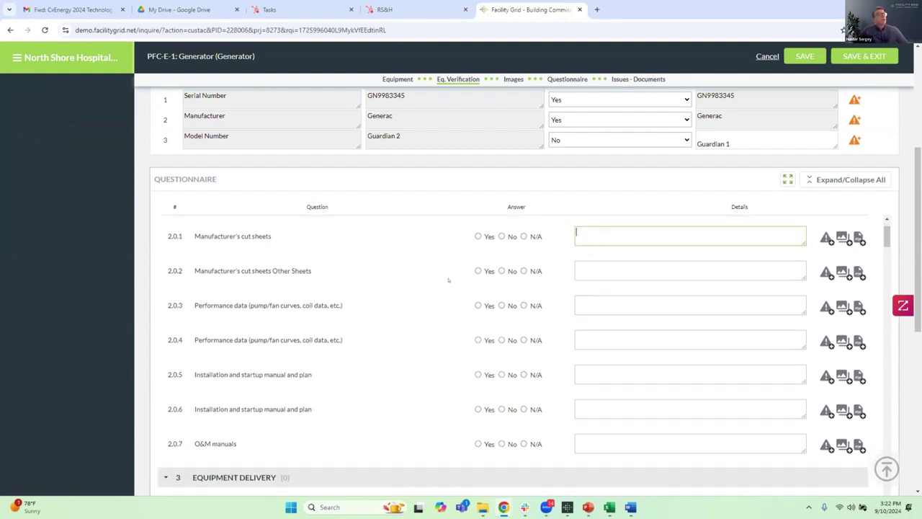
pyautogui.scroll(-5, 448, 272)
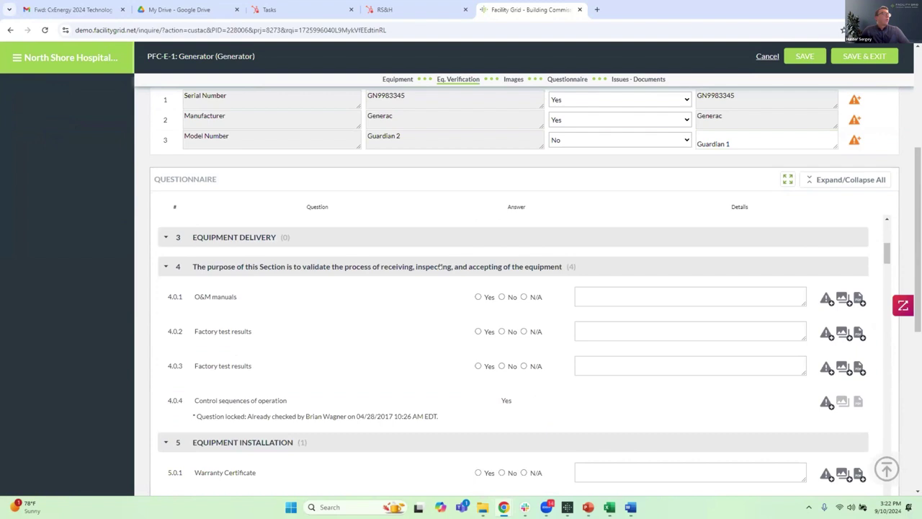
pyautogui.scroll(-1, 435, 271)
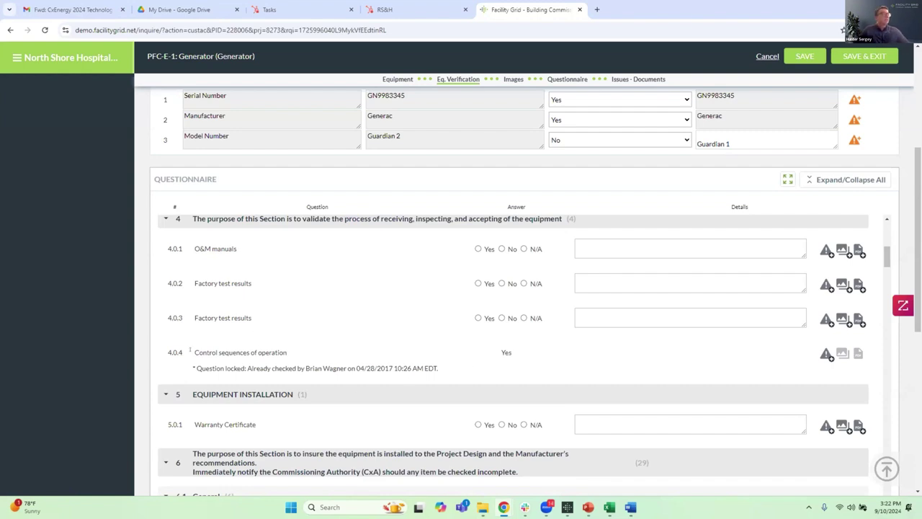
pyautogui.moveTo(195, 348); pyautogui.dragTo(440, 367)
pyautogui.click(304, 364)
pyautogui.click(532, 358)
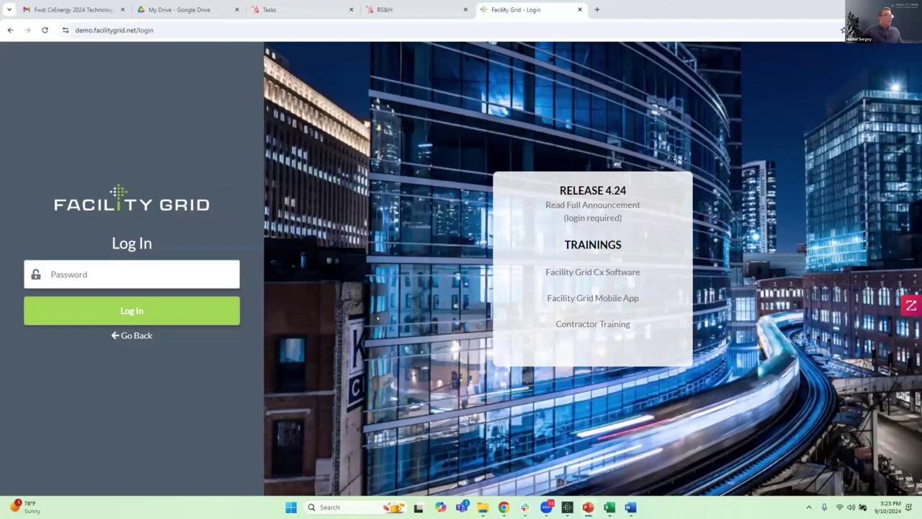
# Enter the account password to log in and connect to the Facility Grid - Demo environment.
pyautogui.click(90, 273)
pyautogui.write('••••••••••')
pyautogui.press('Return')
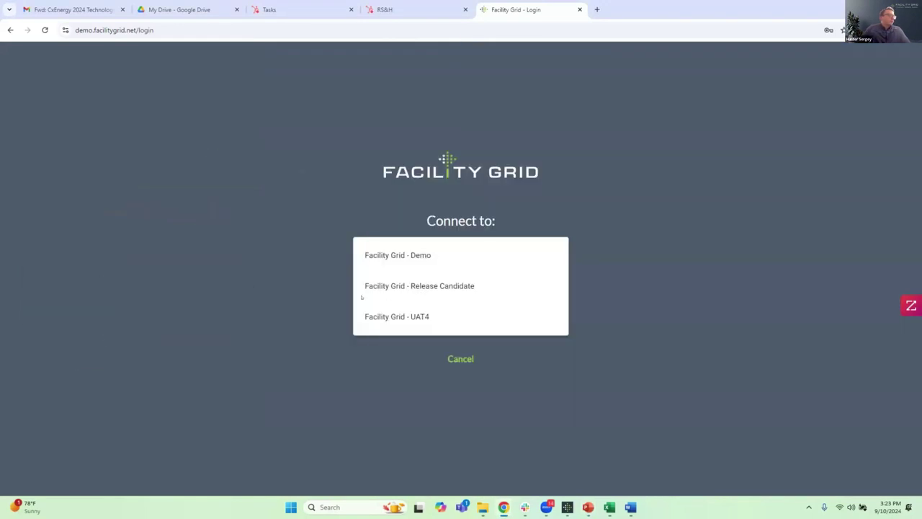
pyautogui.click(408, 262)
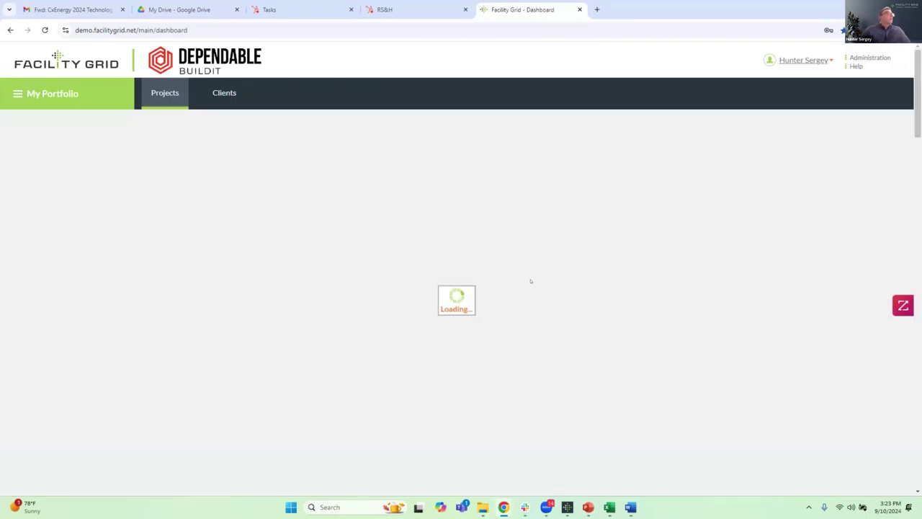
# Find the North Shore Hospital - Cx_AK project on the portfolio dashboard.
pyautogui.scroll(-5, 326, 257)
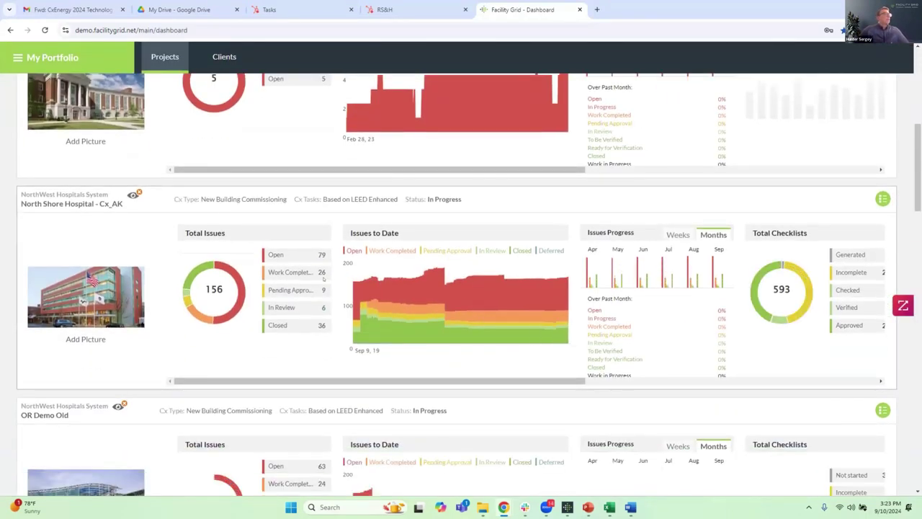
pyautogui.scroll(-2, 286, 250)
pyautogui.scroll(1, 286, 250)
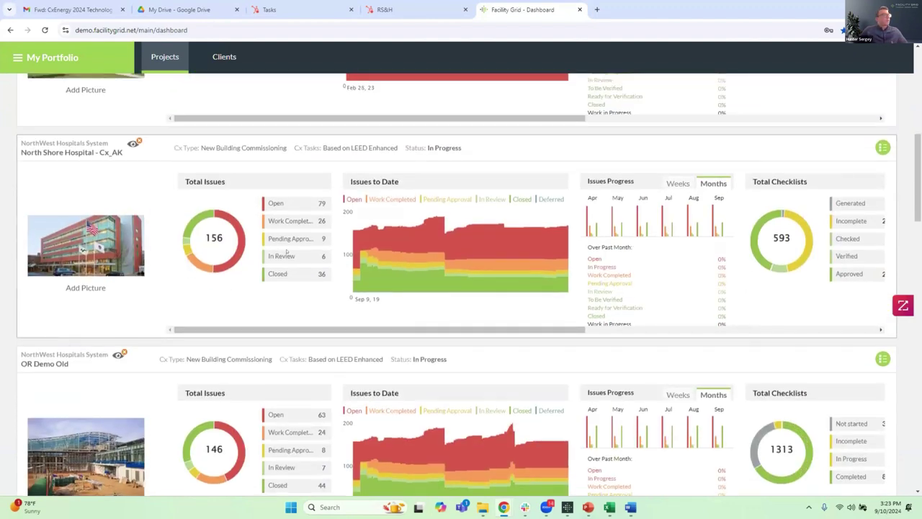